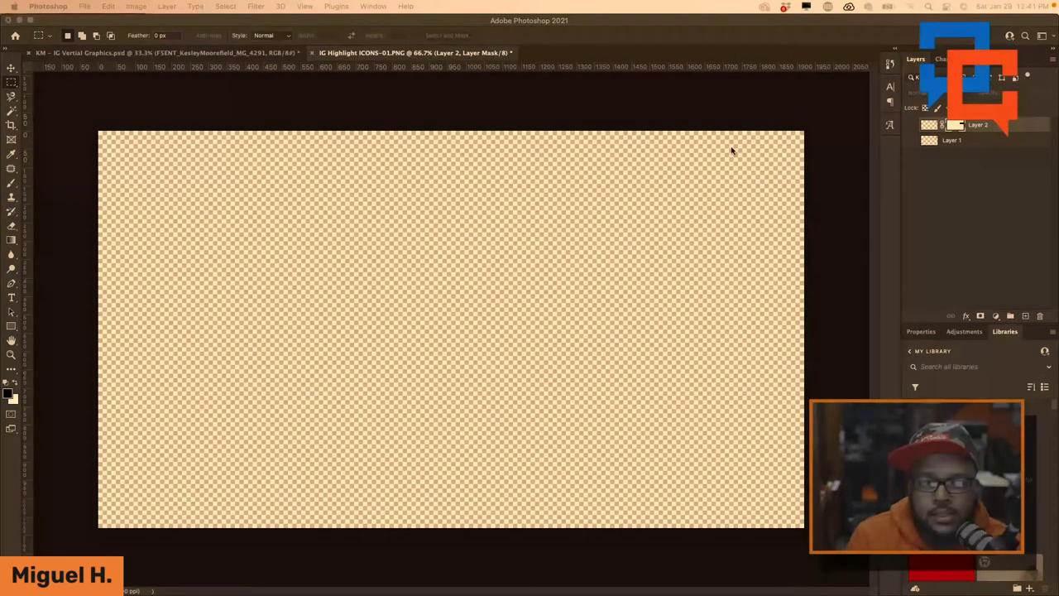
Hide Layer 2 and show Layer 1 so that only the round photography logo is displayed
left_click(911, 129)
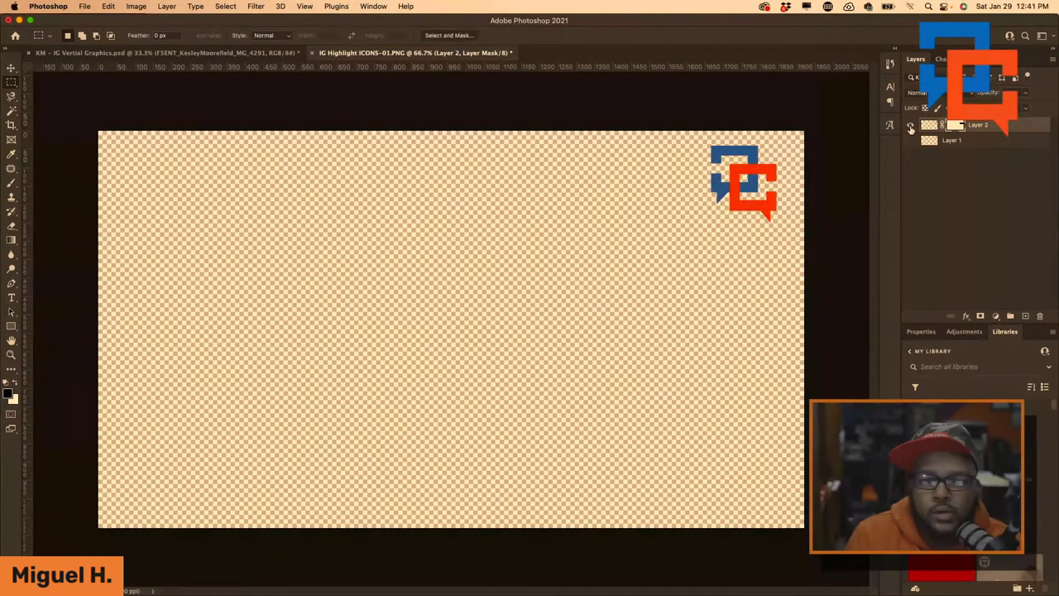
left_click(910, 128)
left_click(910, 141)
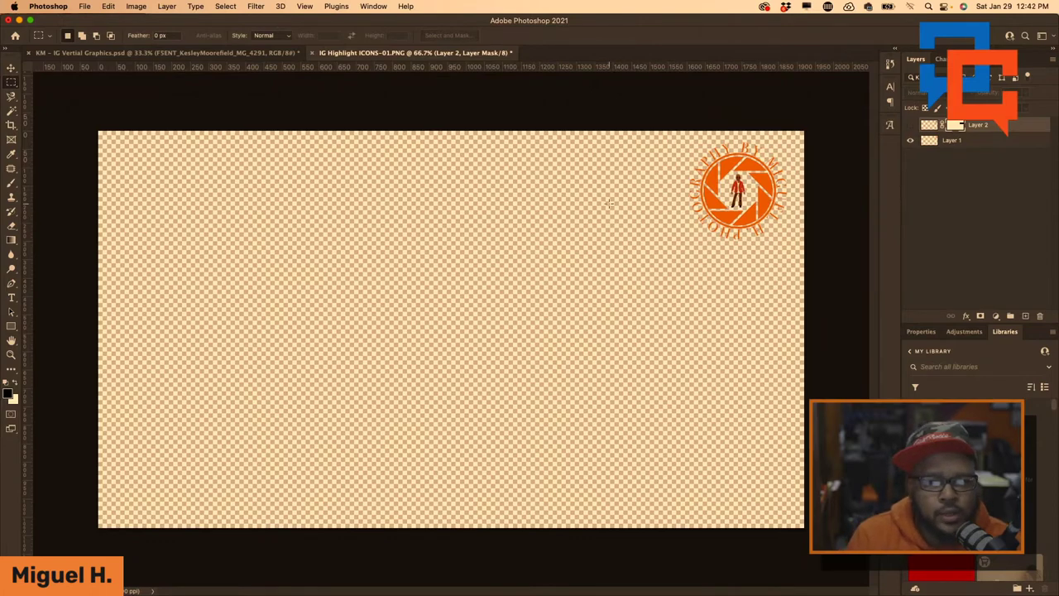
left_click(11, 68)
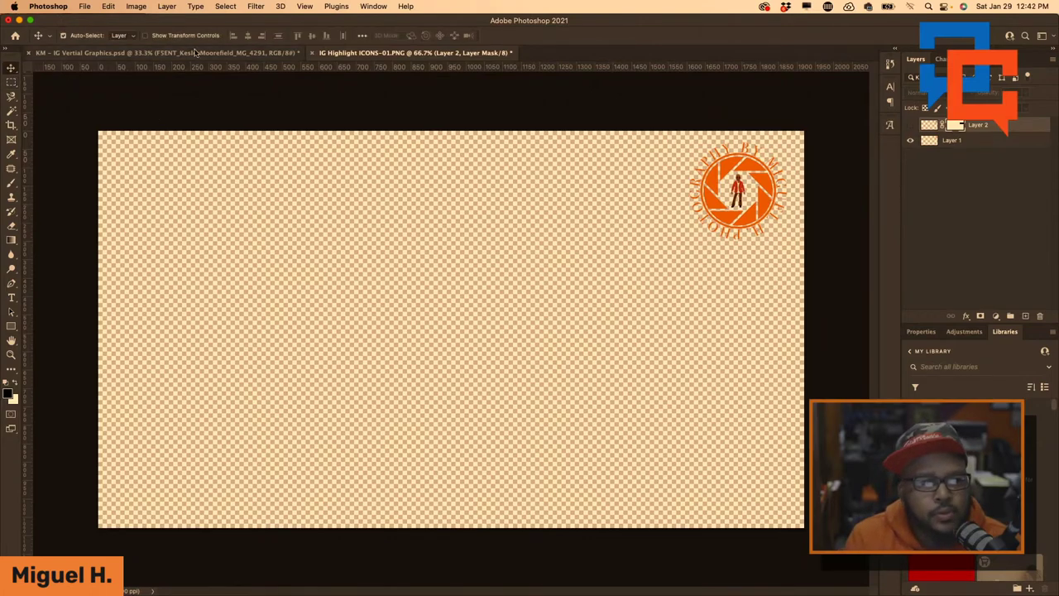
Export the logo graphic to the ATEM Switcher Media Pool, using empty location 1 with Pre Multiply Alpha and no action after export
left_click(85, 7)
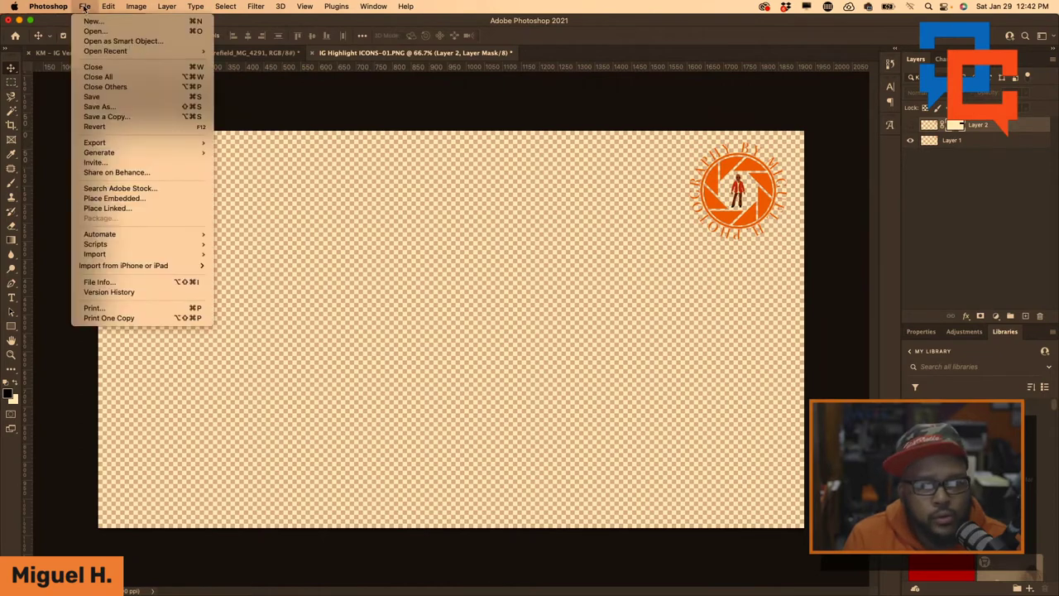
left_click(701, 183)
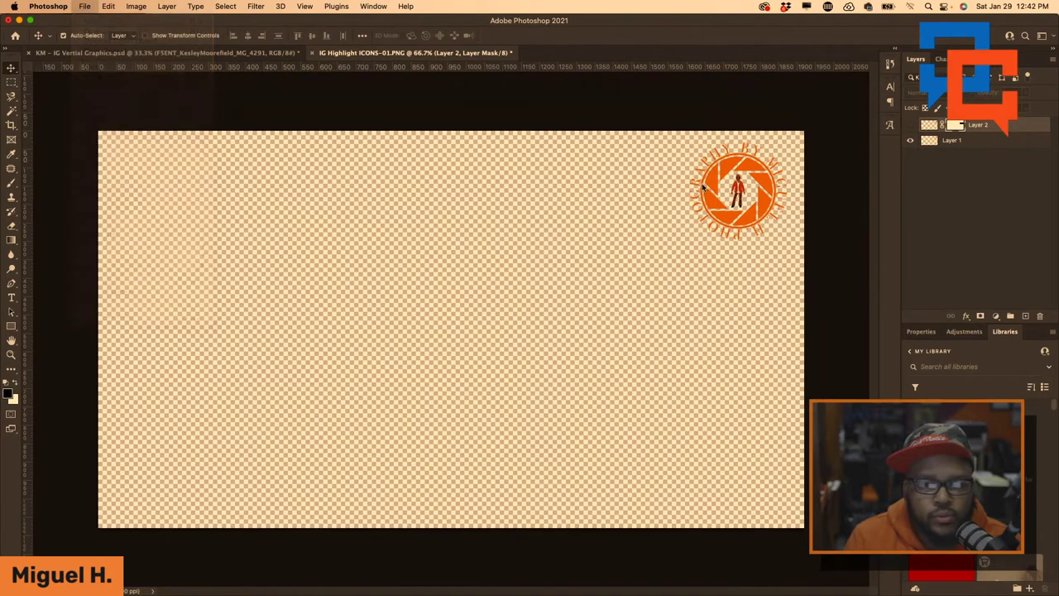
left_click(85, 8)
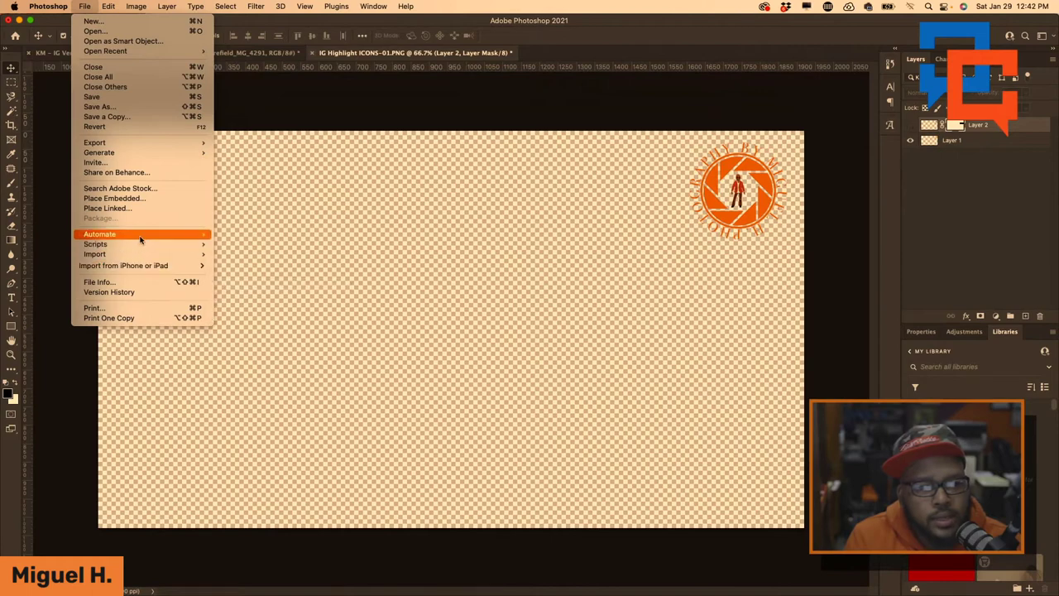
mouse_move(140, 239)
mouse_move(124, 143)
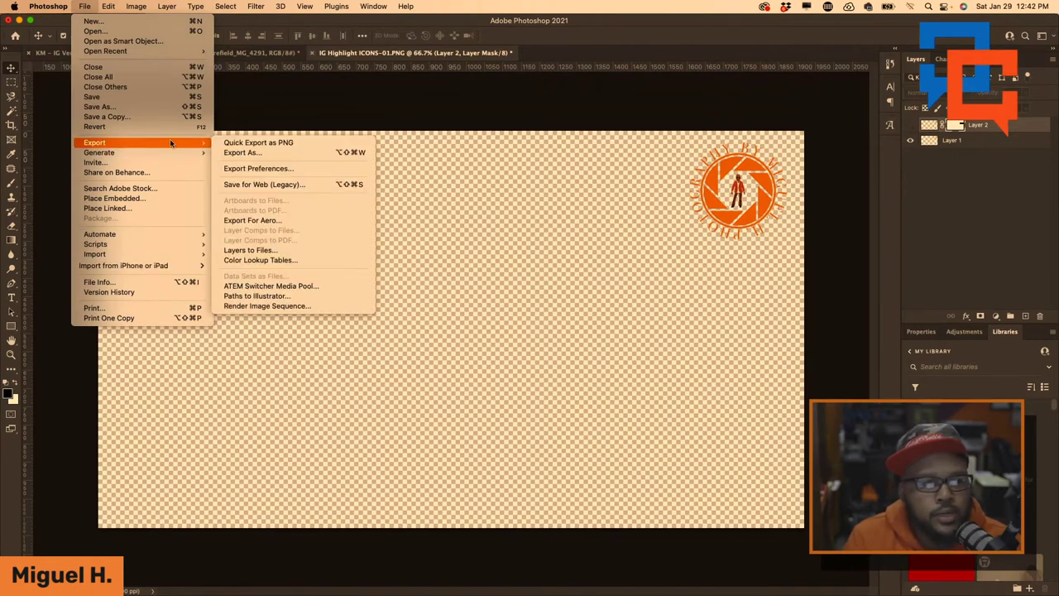
left_click(267, 287)
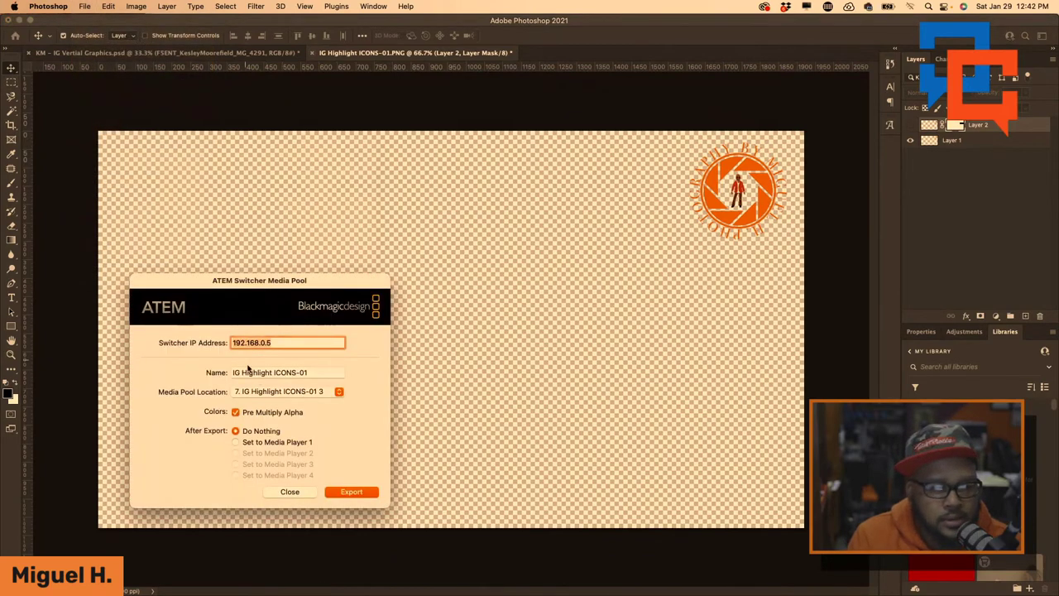
left_click(336, 394)
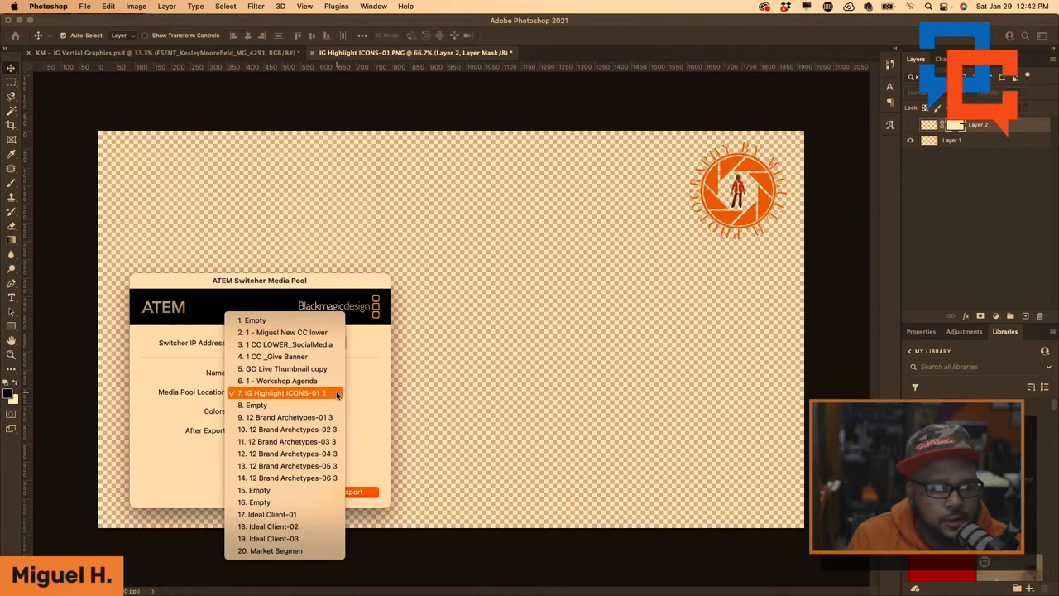
left_click(303, 324)
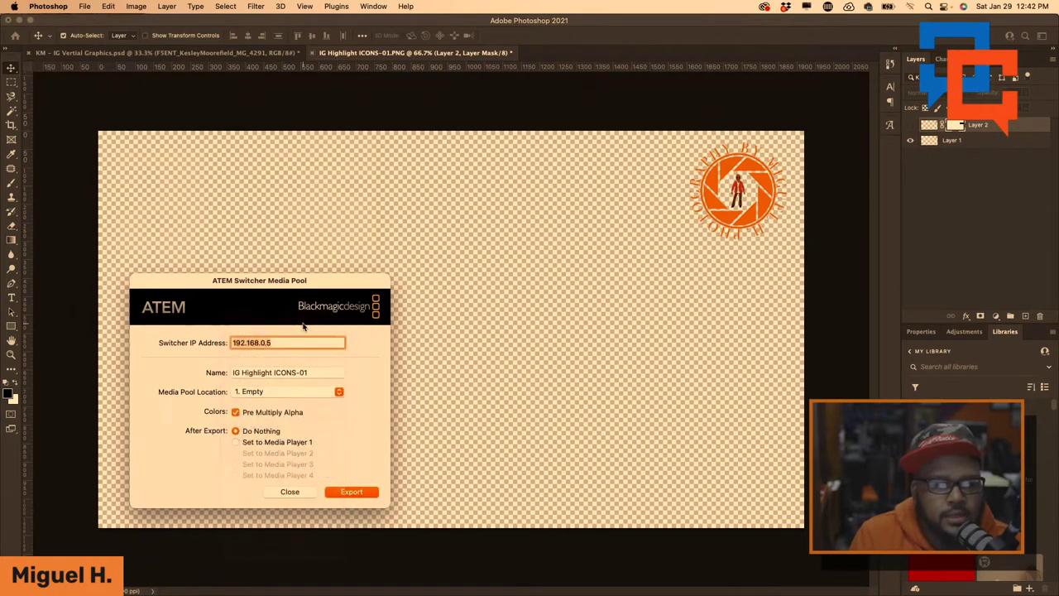
left_click(361, 492)
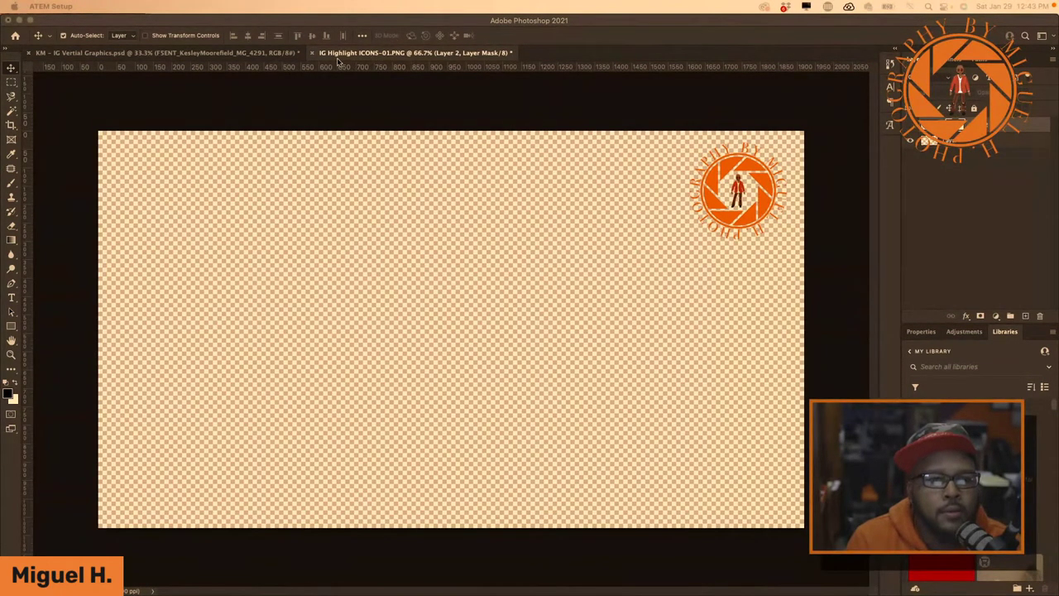
Switch to the KM – IG Vertial Graphics.psd document and make the portrait photo layer visible
left_click(258, 55)
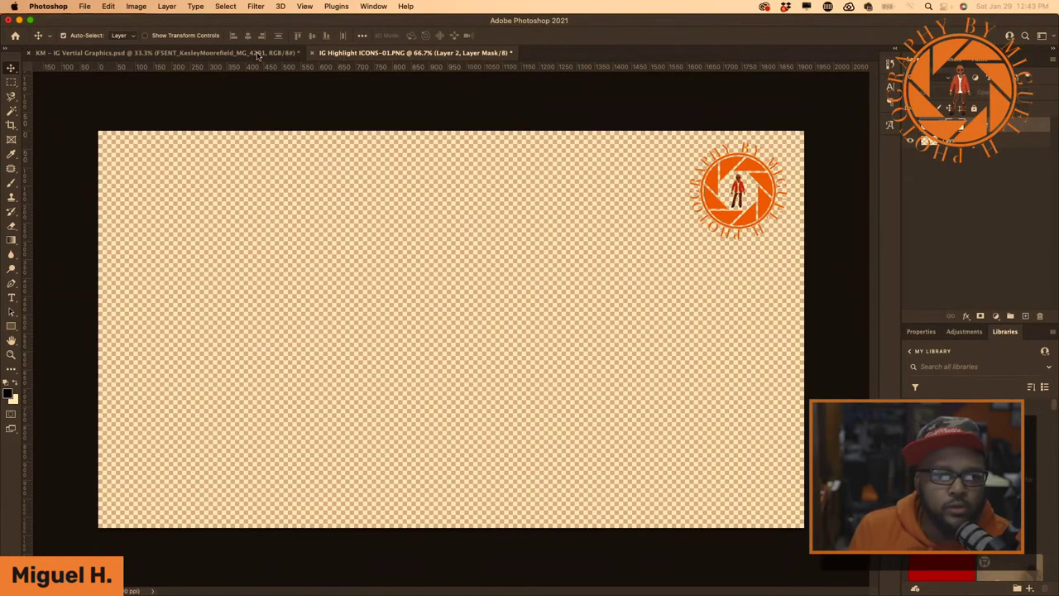
left_click(258, 55)
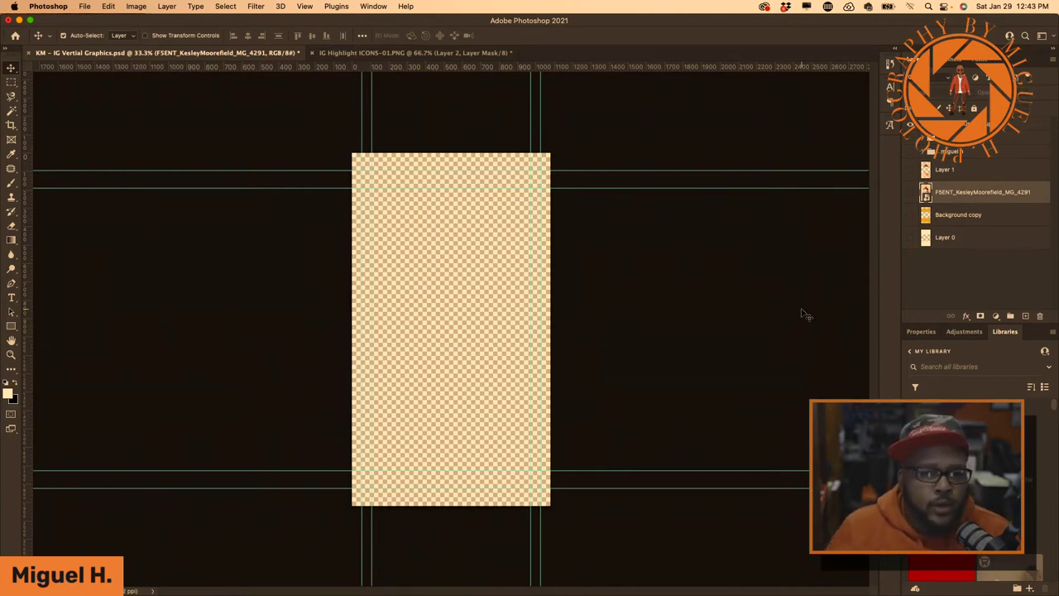
left_click(911, 196)
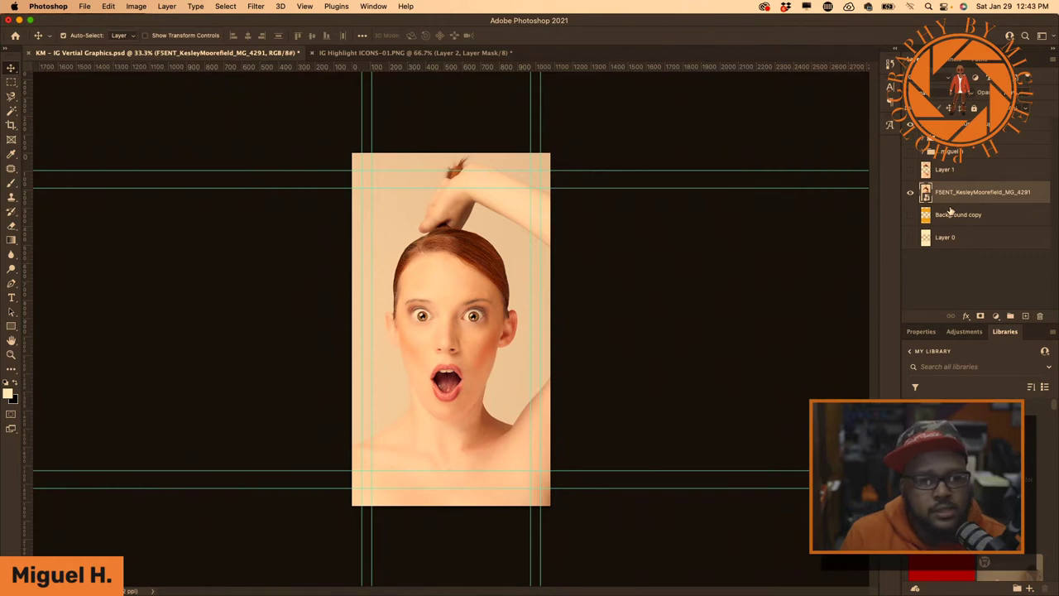
Check the document's pixel dimensions and resolution in Image Size without changing them
left_click(137, 7)
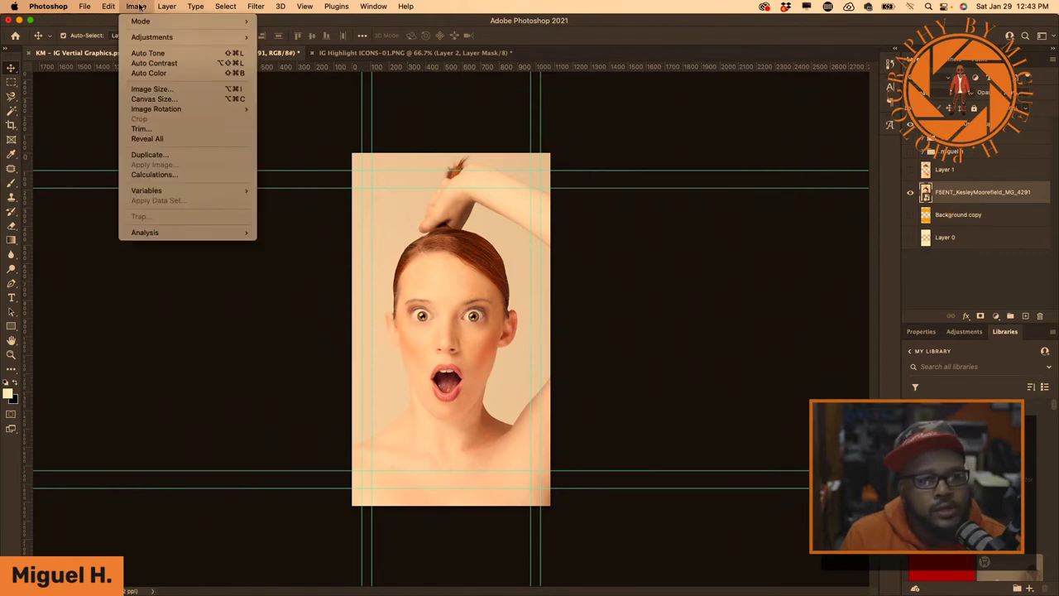
left_click(169, 89)
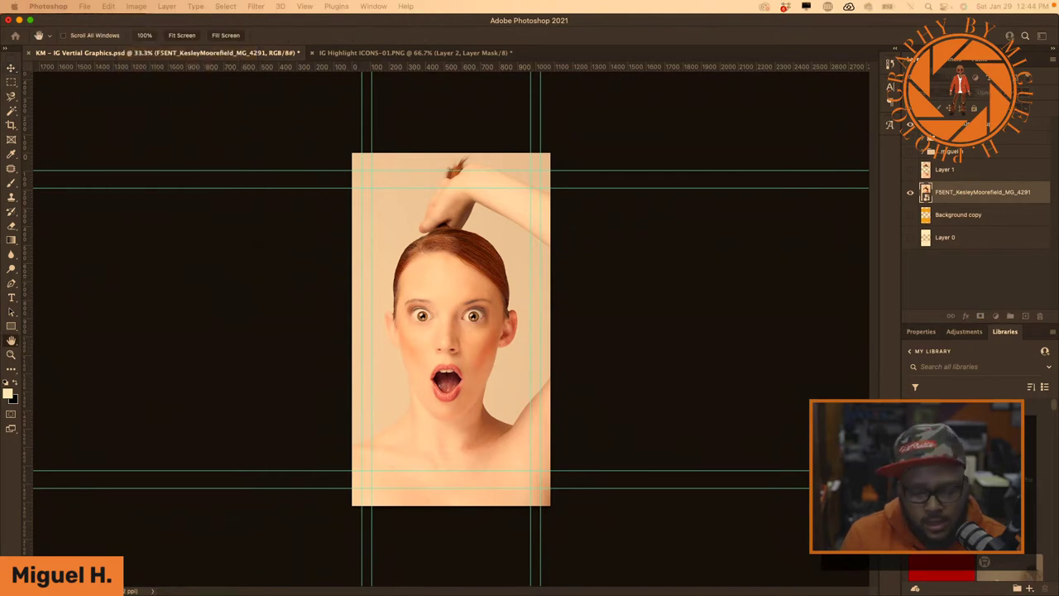
left_click_drag(565, 308, 800, 389)
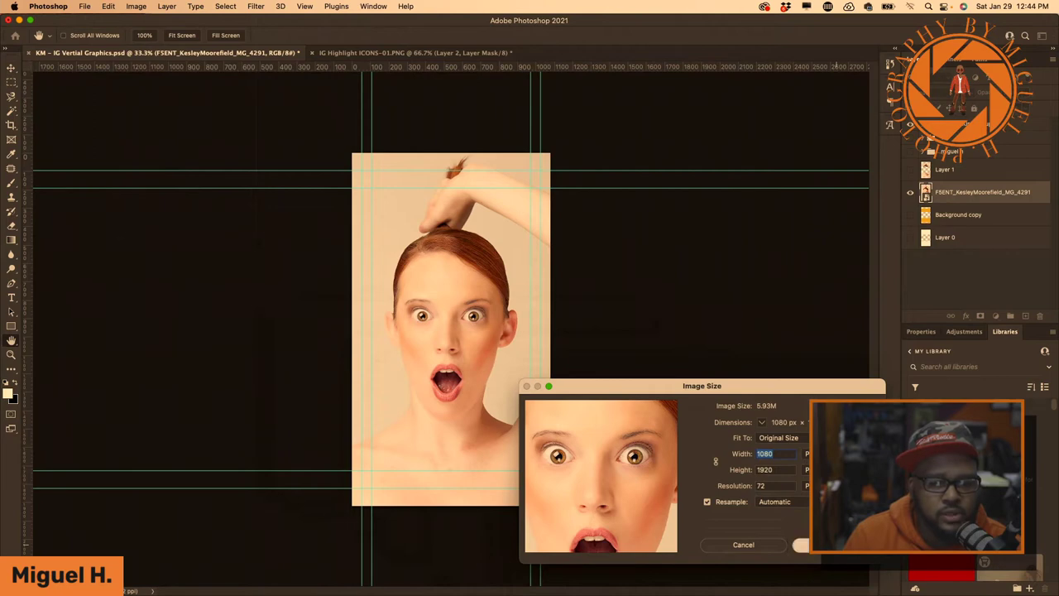
key("Return")
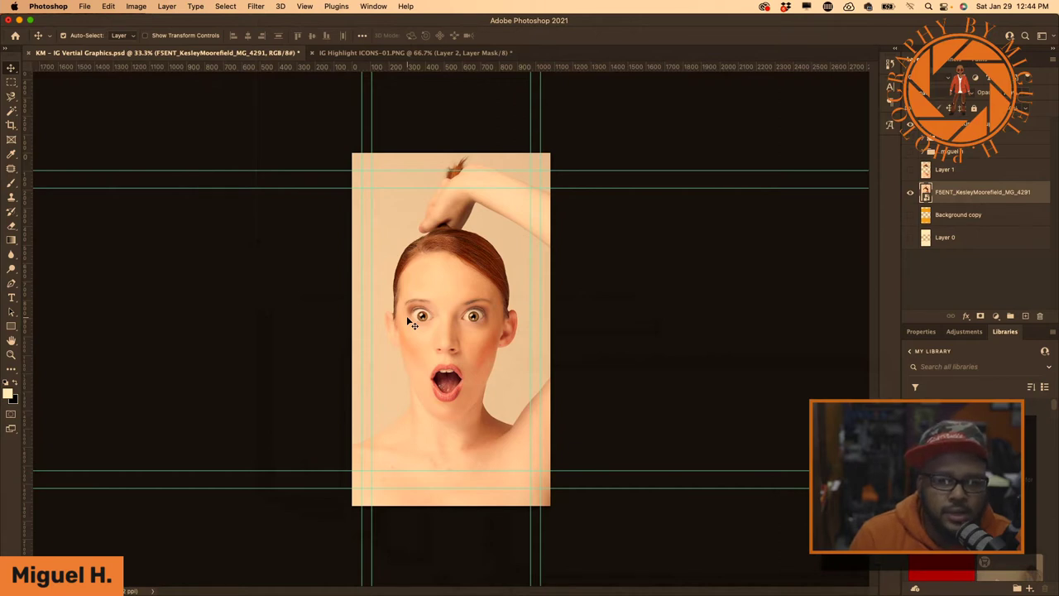
Try to mask the portrait layer using a full-width rectangular selection between the two upper horizontal guides
left_click(10, 82)
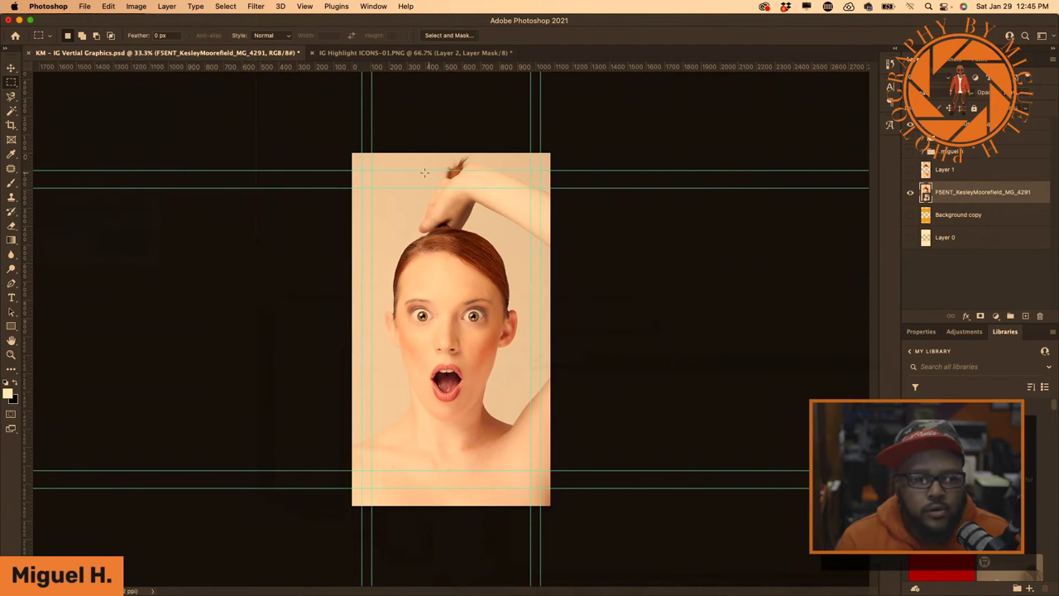
left_click_drag(351, 171, 407, 187)
left_click_drag(544, 188, 551, 188)
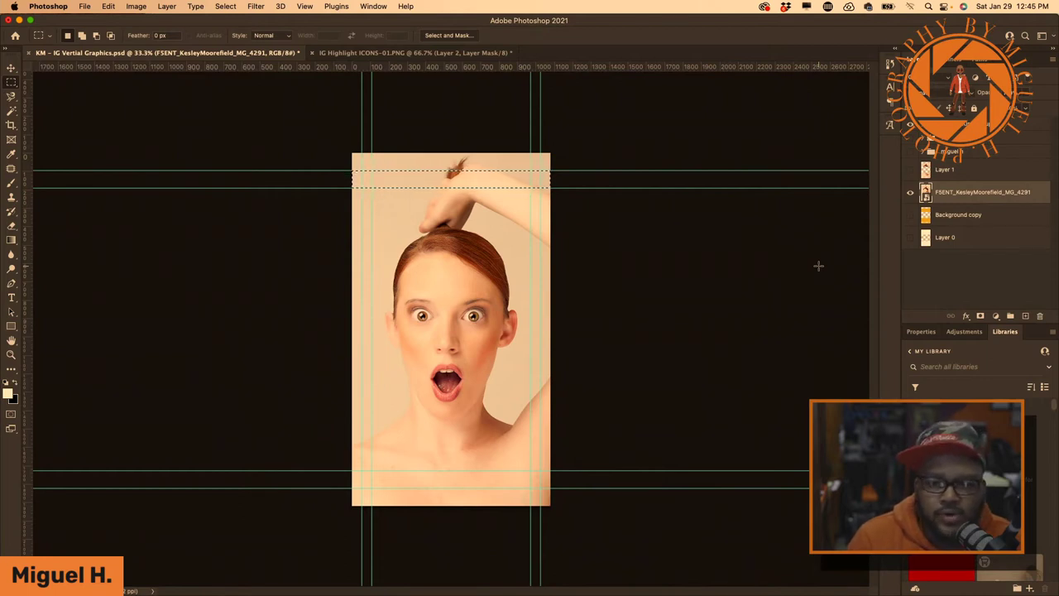
left_click(980, 317)
left_click(981, 317)
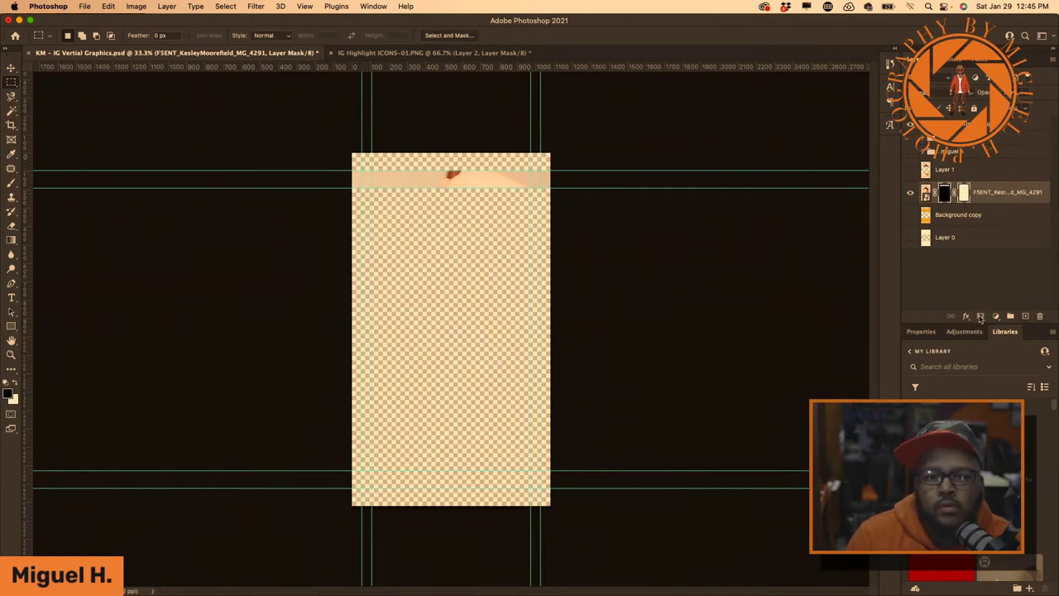
Remove the vector mask and the layer mask from the portrait layer
right_click(967, 192)
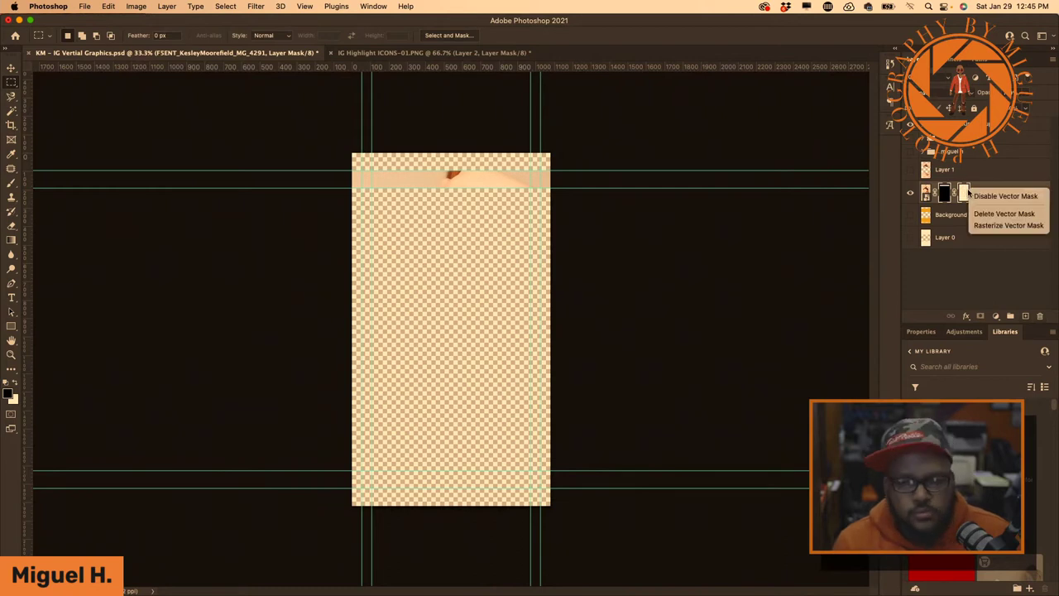
left_click(995, 197)
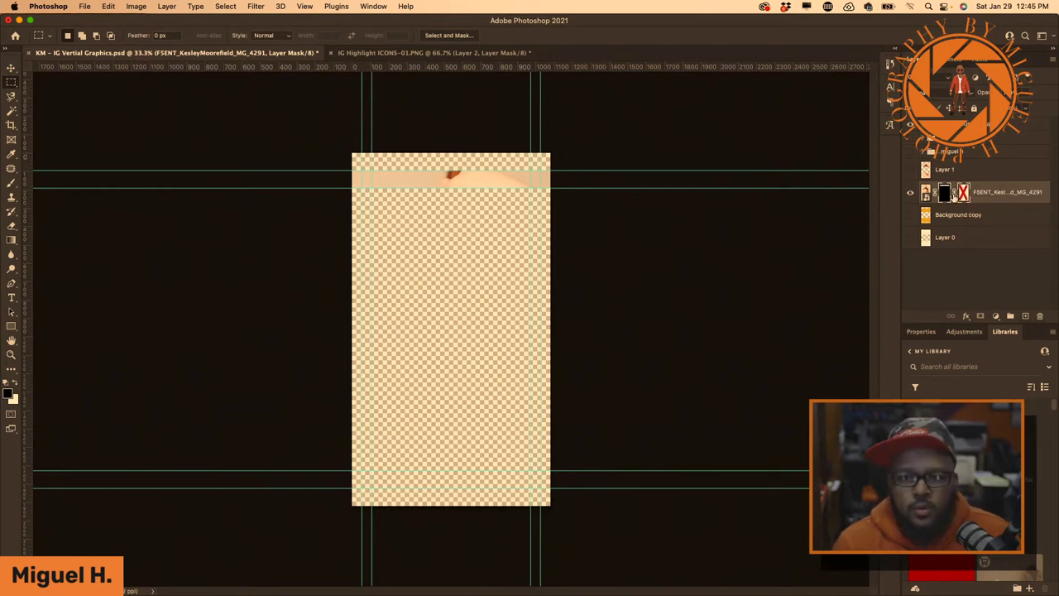
right_click(962, 194)
left_click(973, 217)
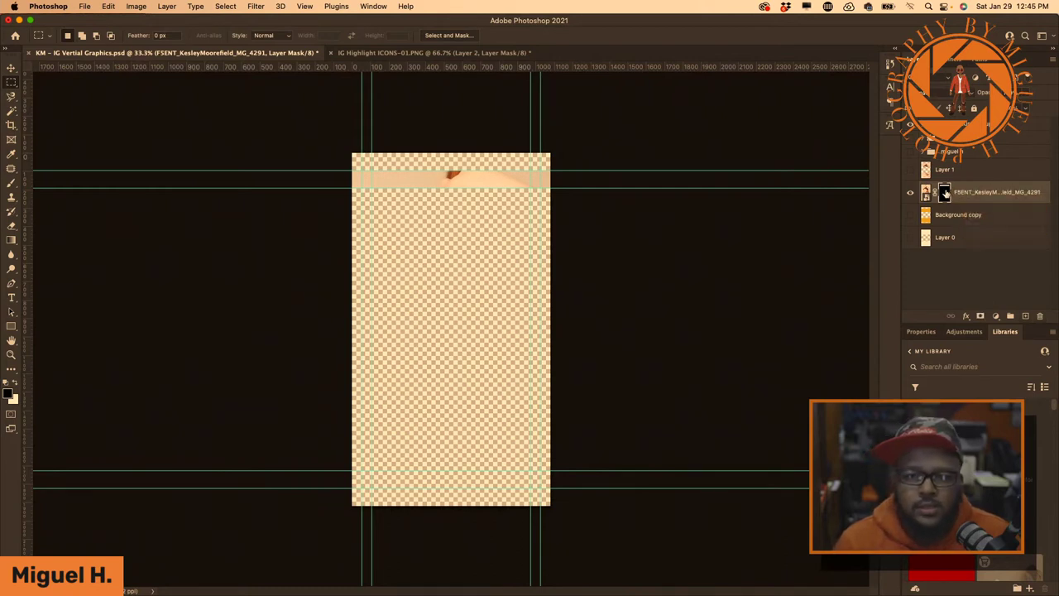
right_click(944, 194)
left_click(966, 215)
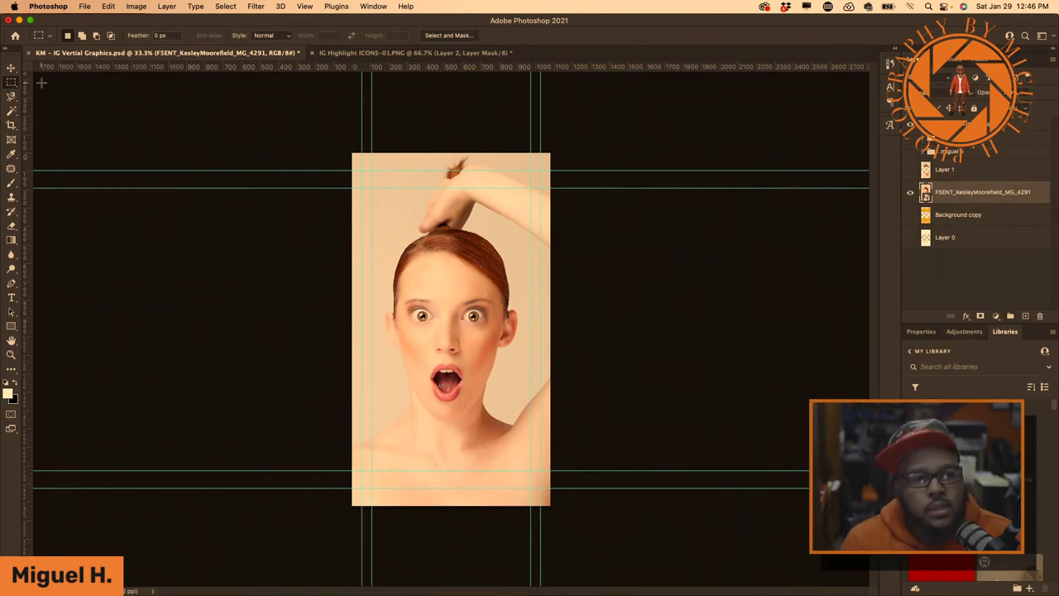
Add a layer mask to the portrait and mask out the full-width strip between the two upper horizontal guides
left_click(981, 315)
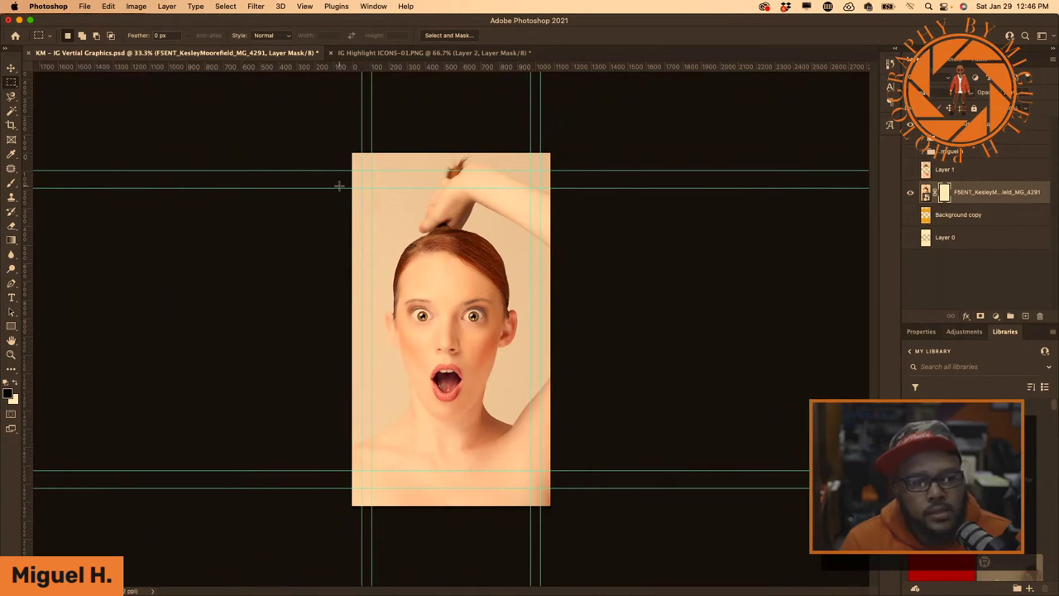
left_click_drag(351, 169, 560, 185)
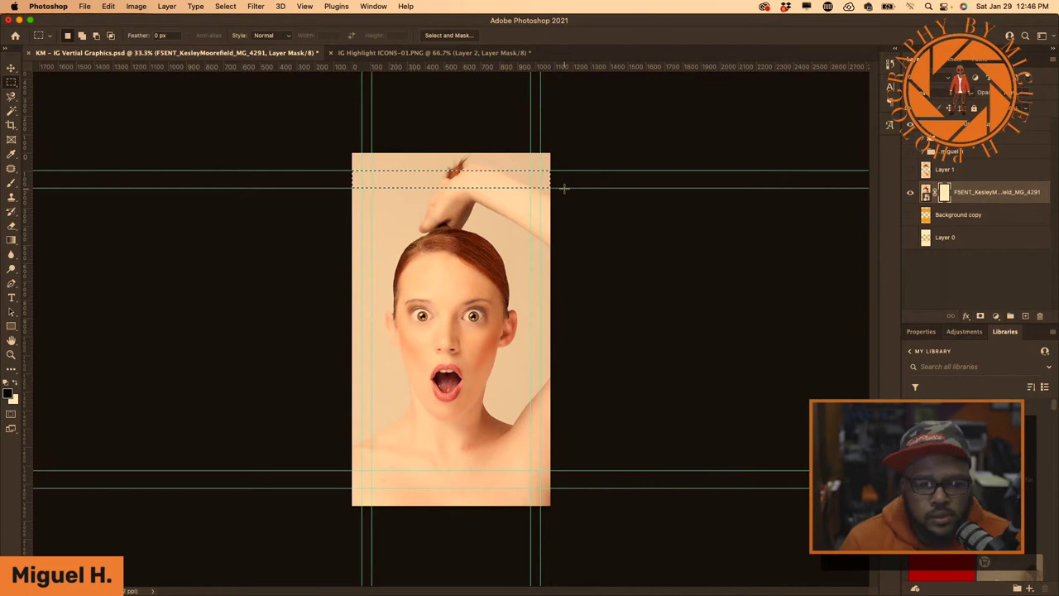
key("Delete")
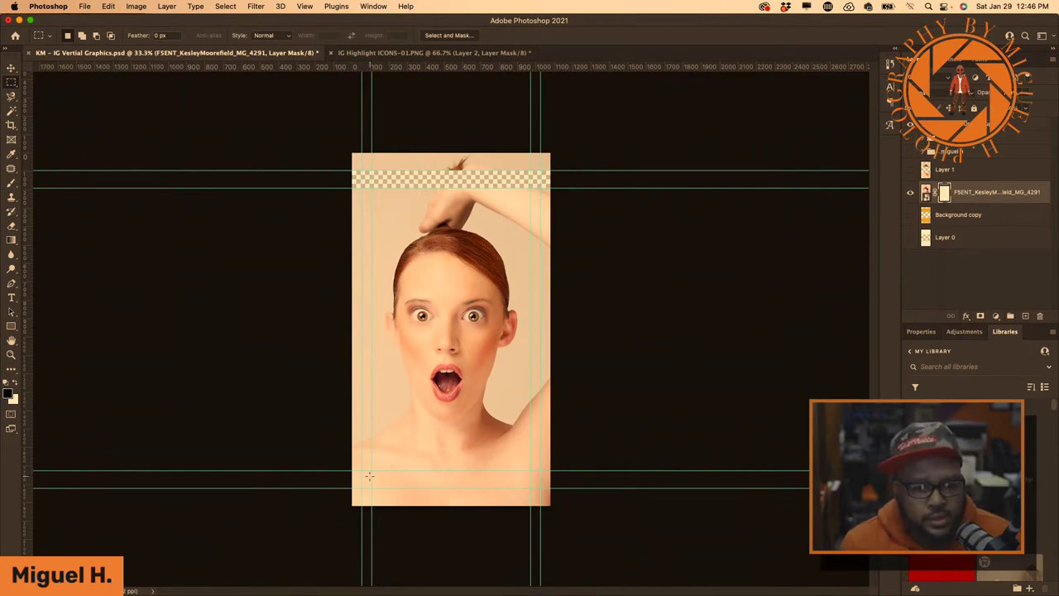
Mask out the full-width strip between the two lower horizontal guides, and briefly outline a band across the lower face before deselecting it
left_click_drag(348, 470, 566, 489)
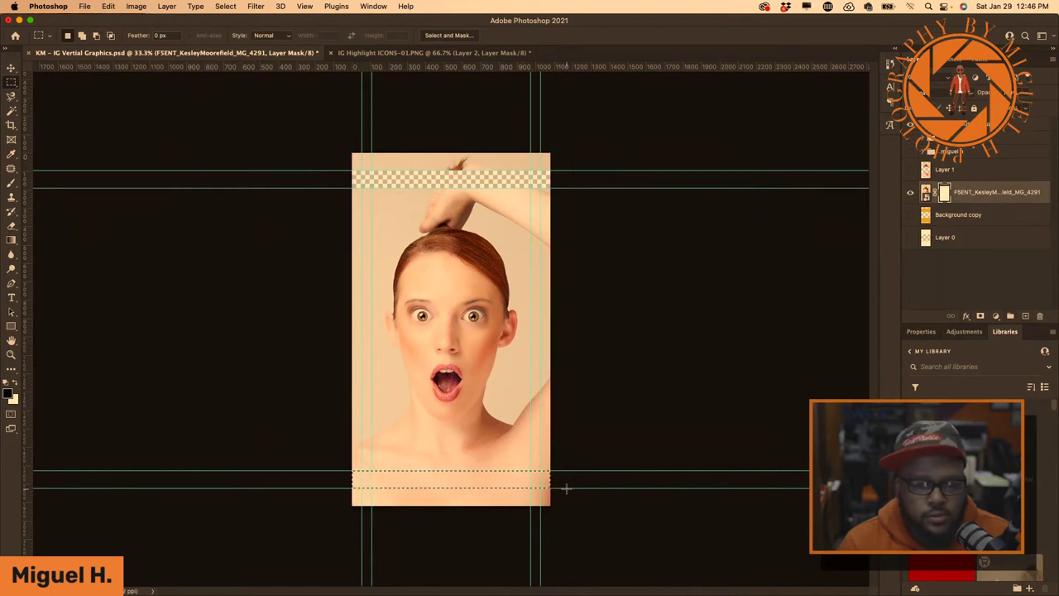
key("alt+BackSpace")
key("super+d")
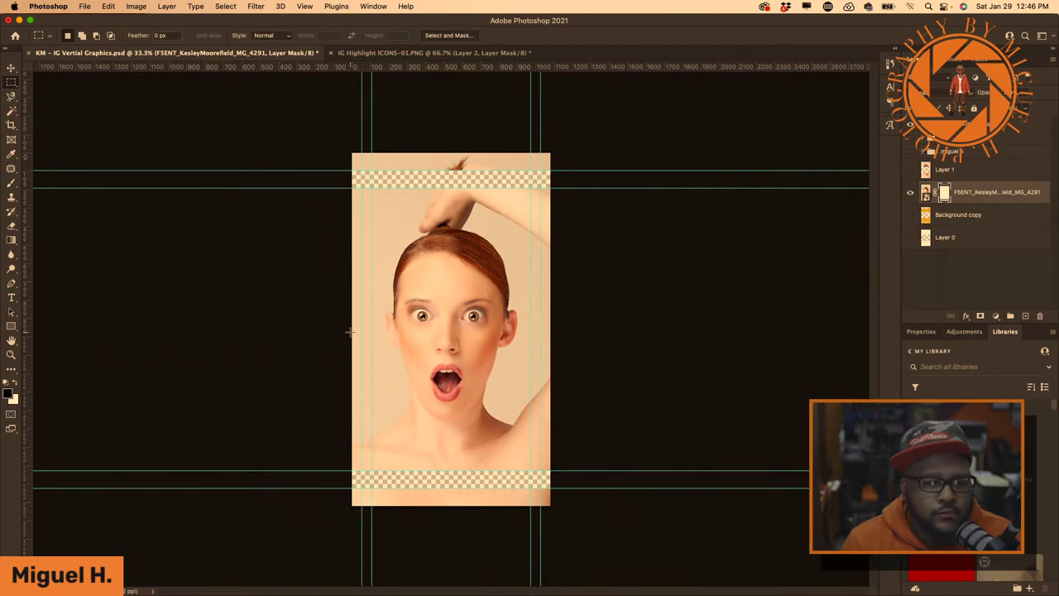
left_click_drag(349, 331, 600, 436)
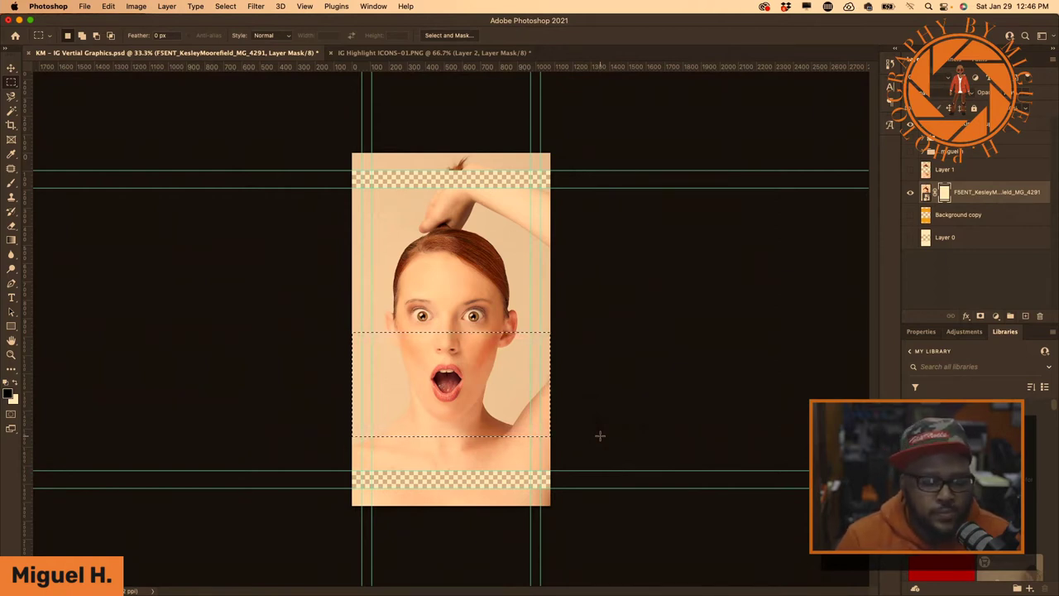
key("super+d")
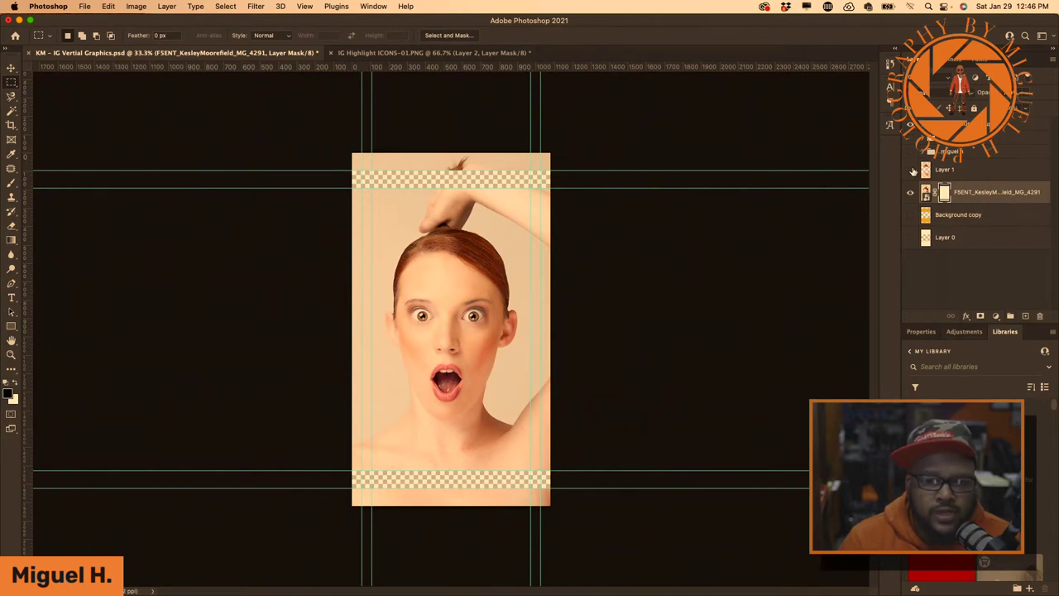
Hide the masked portrait layer and show Layer 1 together with the group directly above it
left_click(910, 195)
left_click(913, 169)
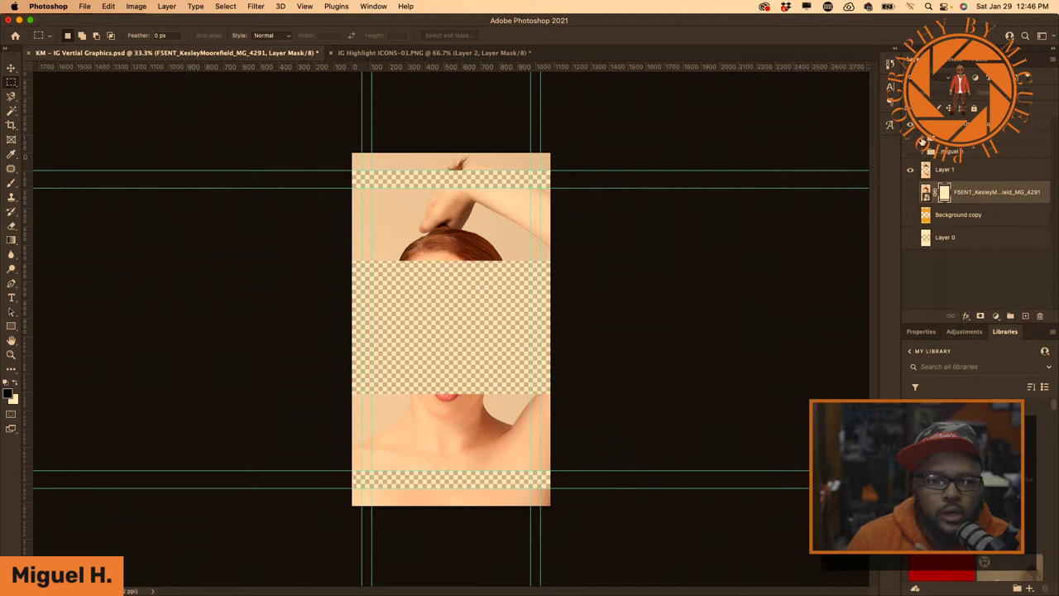
left_click(921, 154)
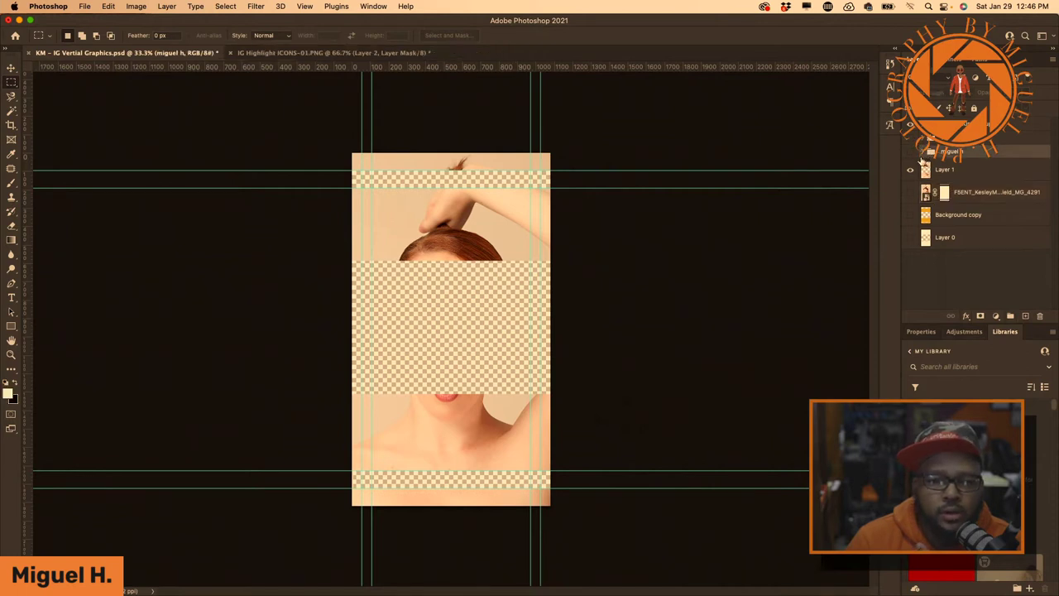
left_click(910, 153)
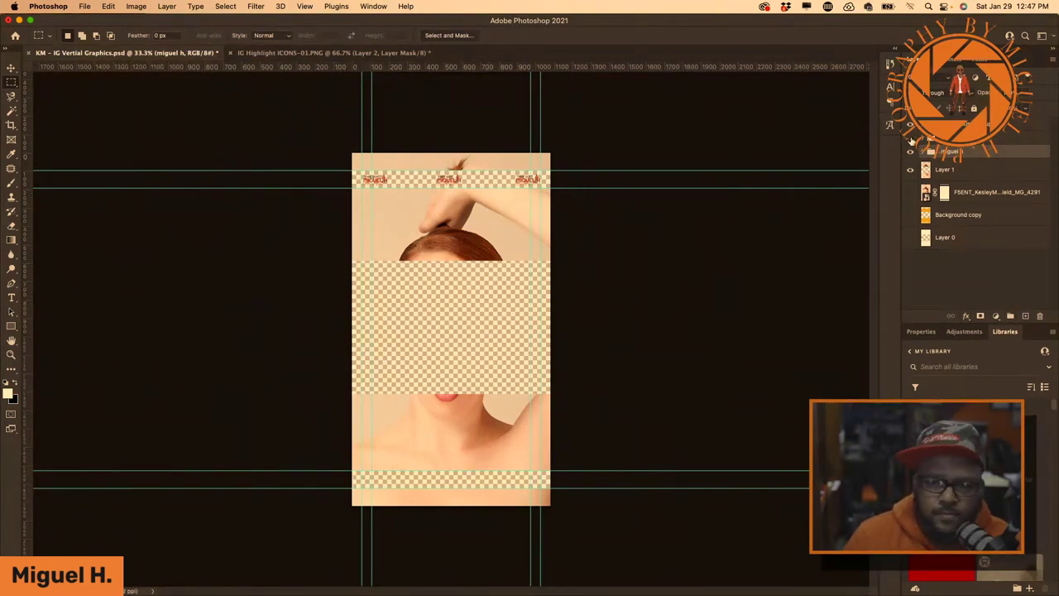
Show the group holding the lower strip's logos, and look through the document's export options without exporting
left_click(911, 139)
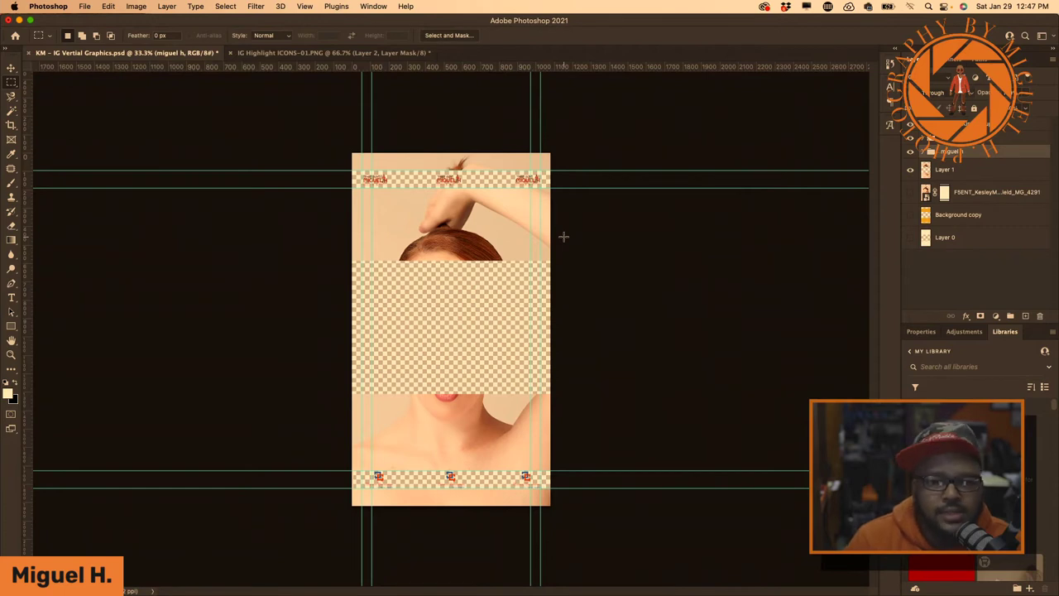
left_click(86, 7)
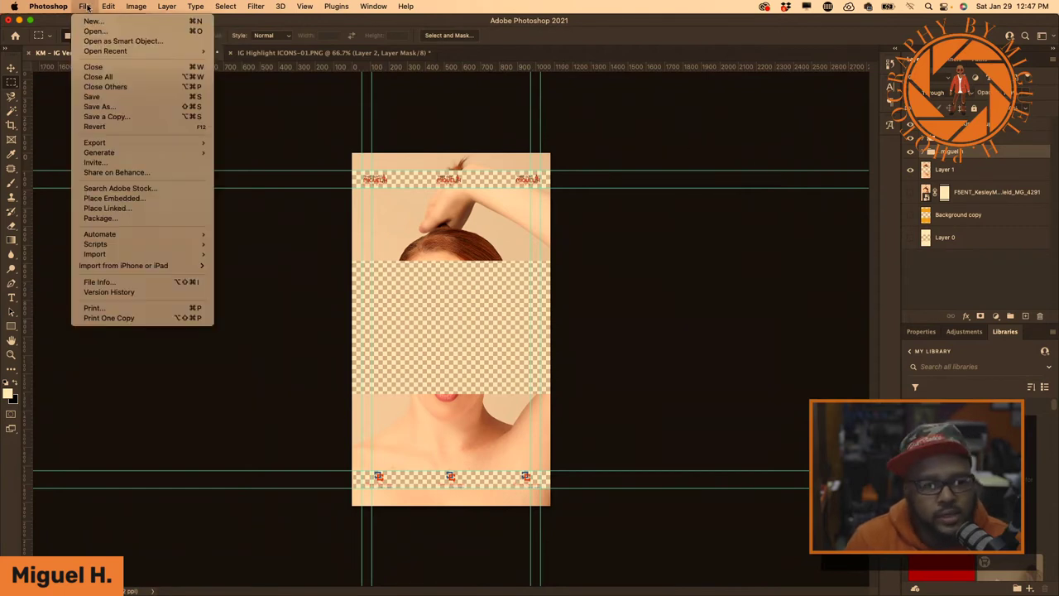
mouse_move(141, 147)
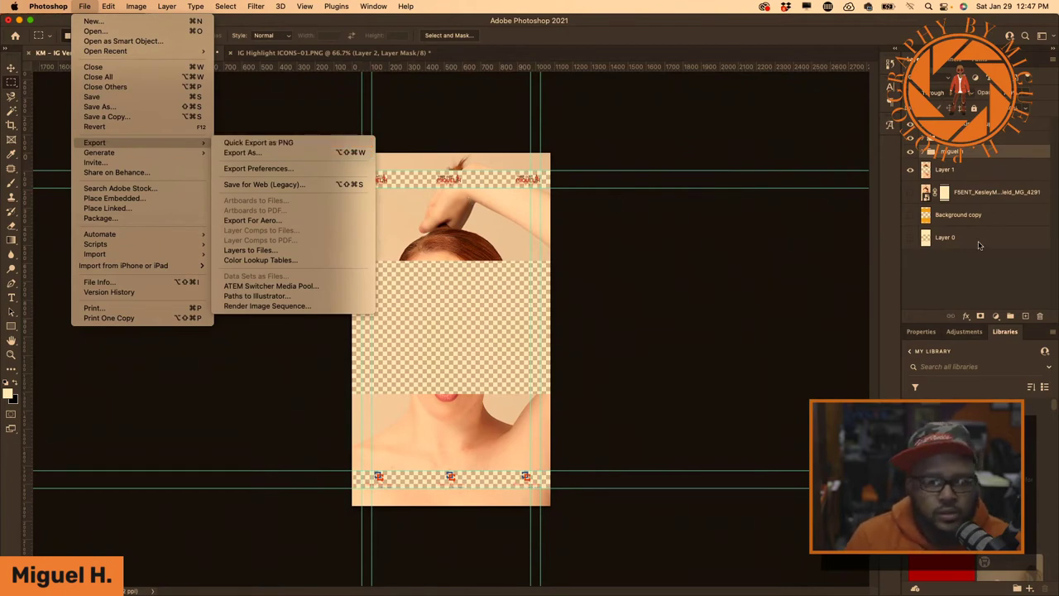
left_click(988, 215)
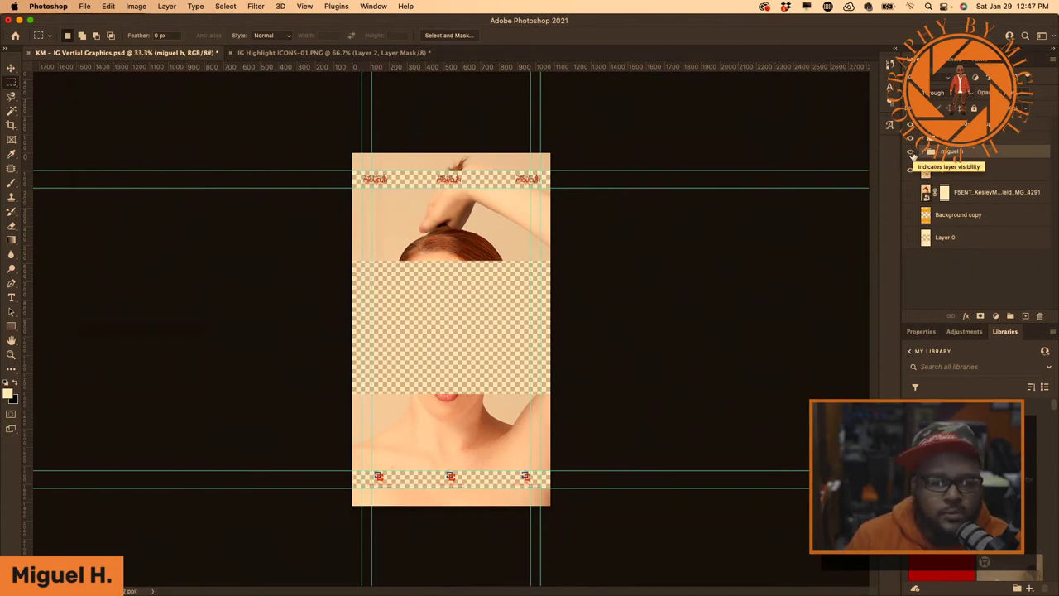
Briefly preview Layer 0 behind the transparent strips, and duplicate the hidden layer
left_click(910, 238)
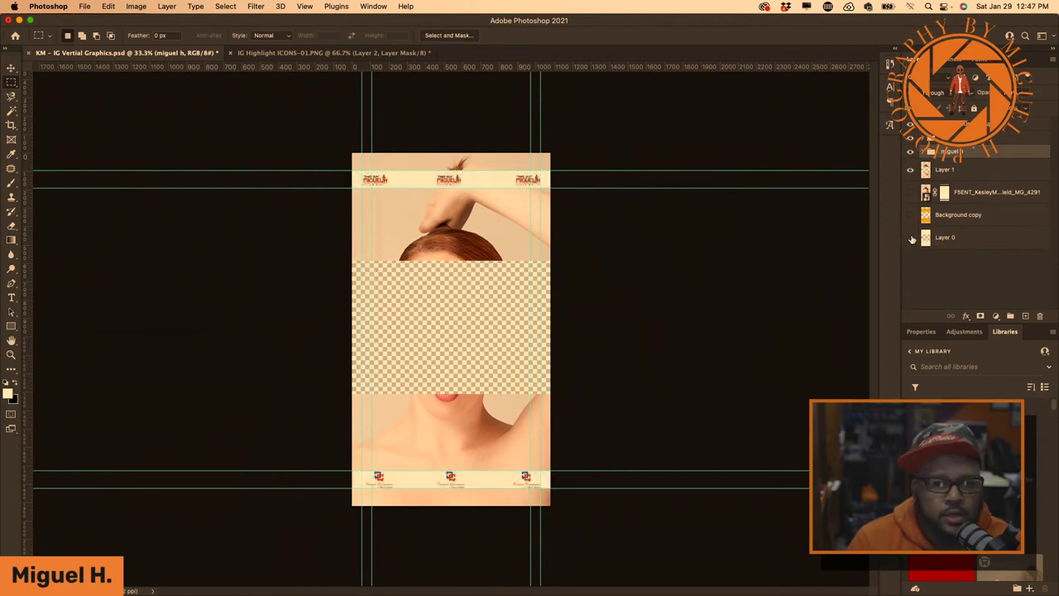
left_click(912, 239)
left_click(1008, 247)
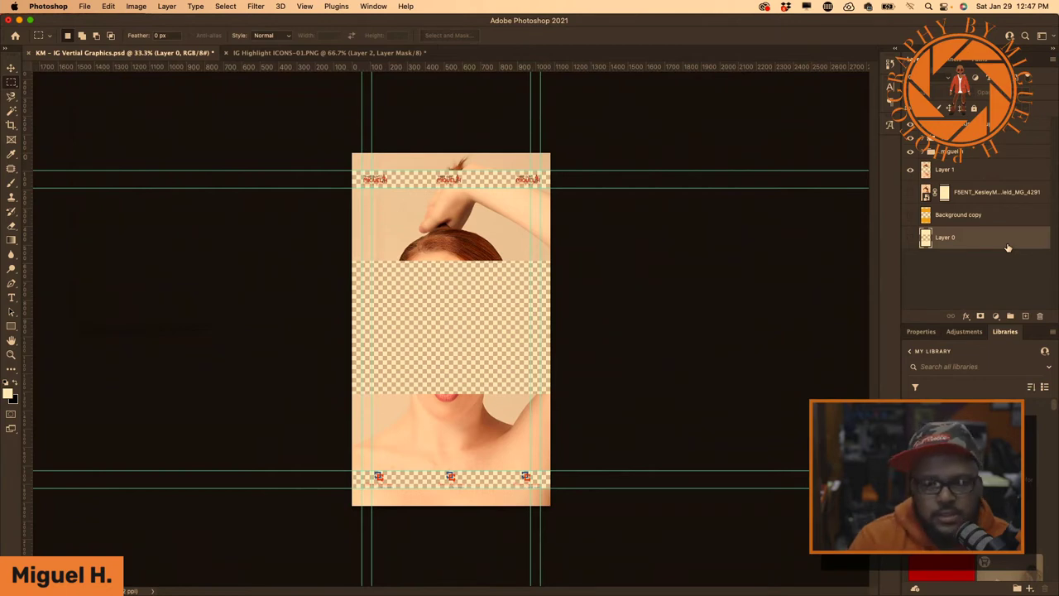
key("super+j")
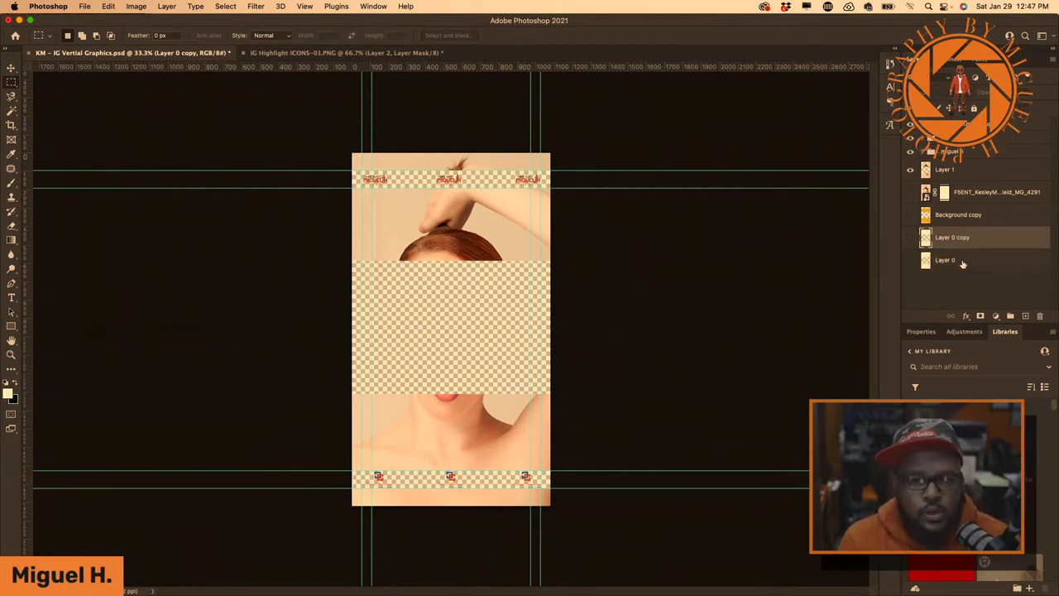
Fill the opaque areas of Layer 0 copy with black, keeping its transparent middle, and hide the layer
left_click(16, 384)
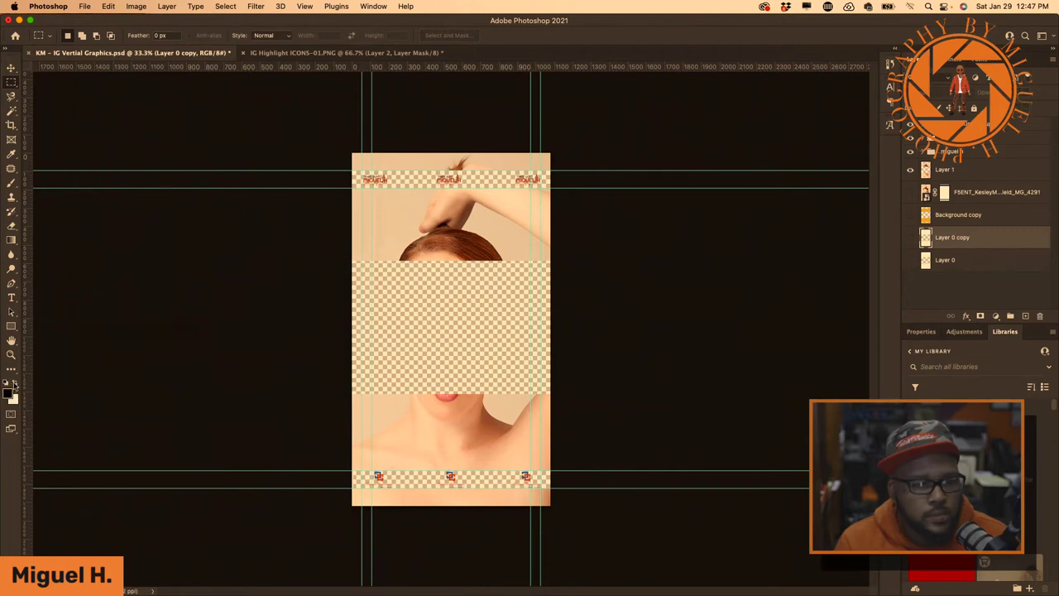
left_click(911, 239)
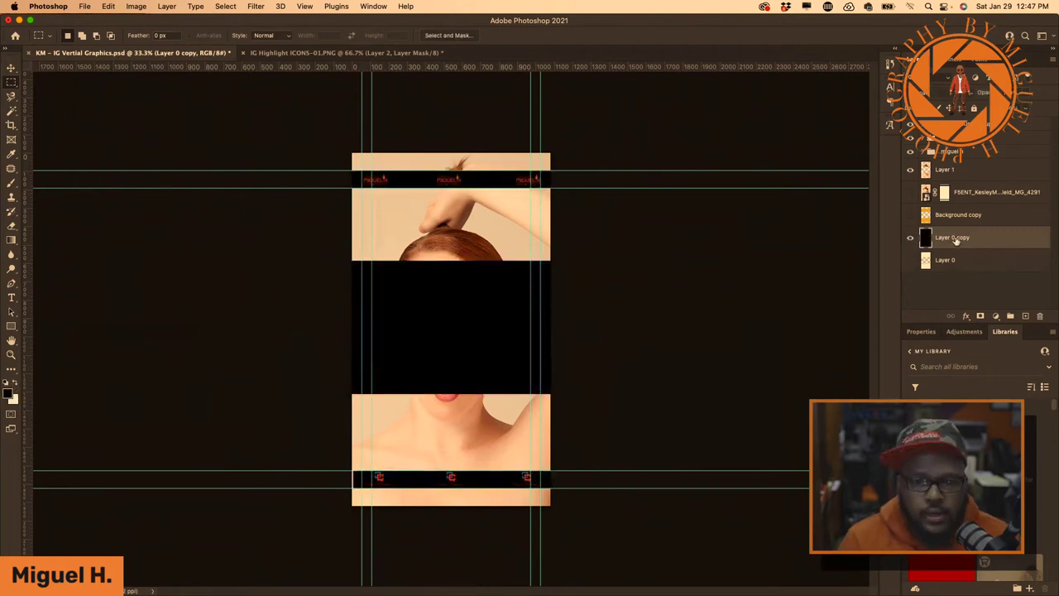
left_click(927, 239, "super")
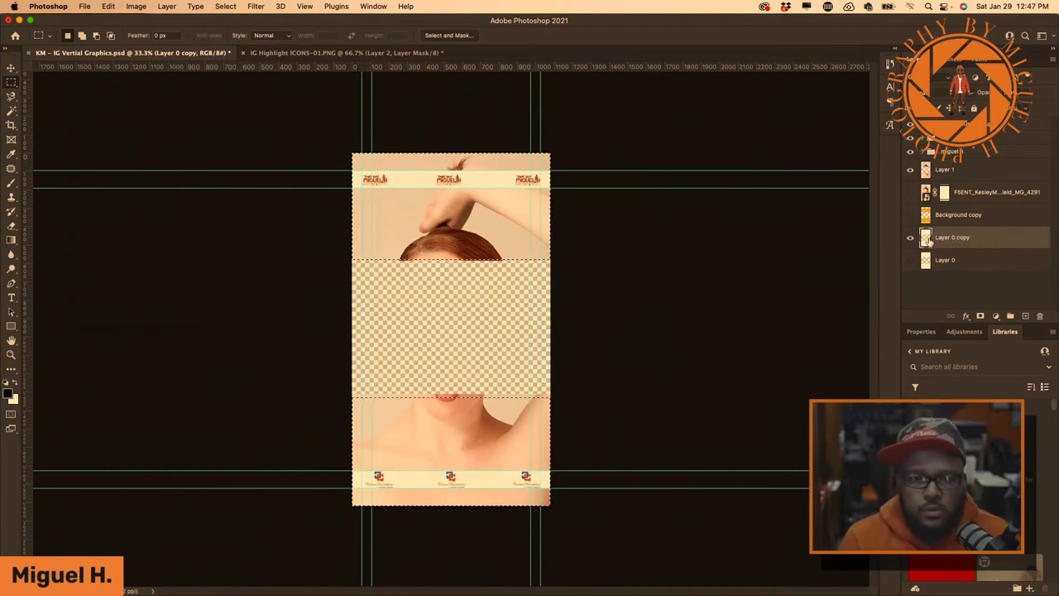
key("super+d")
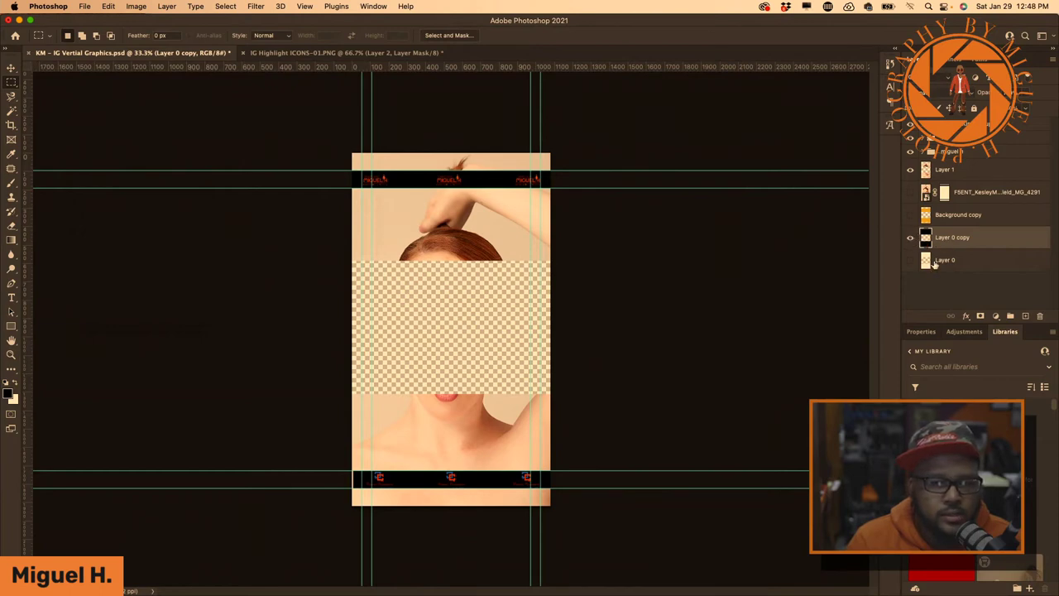
left_click(911, 239)
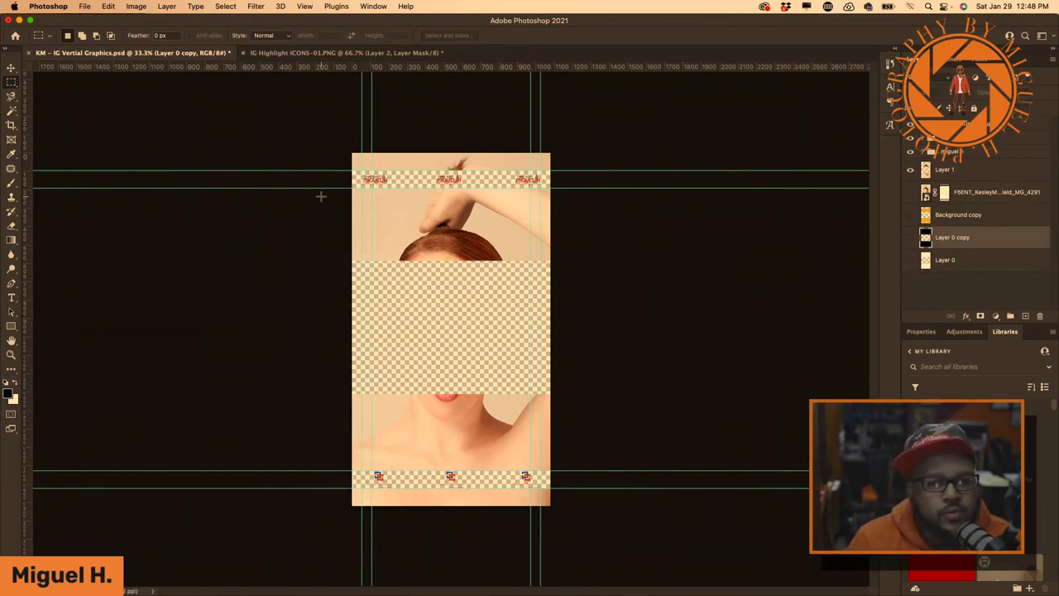
Switch to Premiere Pro and browse the YouTube Post folder on the THAT GUY drive for importable files, cancelling the import
key("ctrl+Up")
left_click(403, 192)
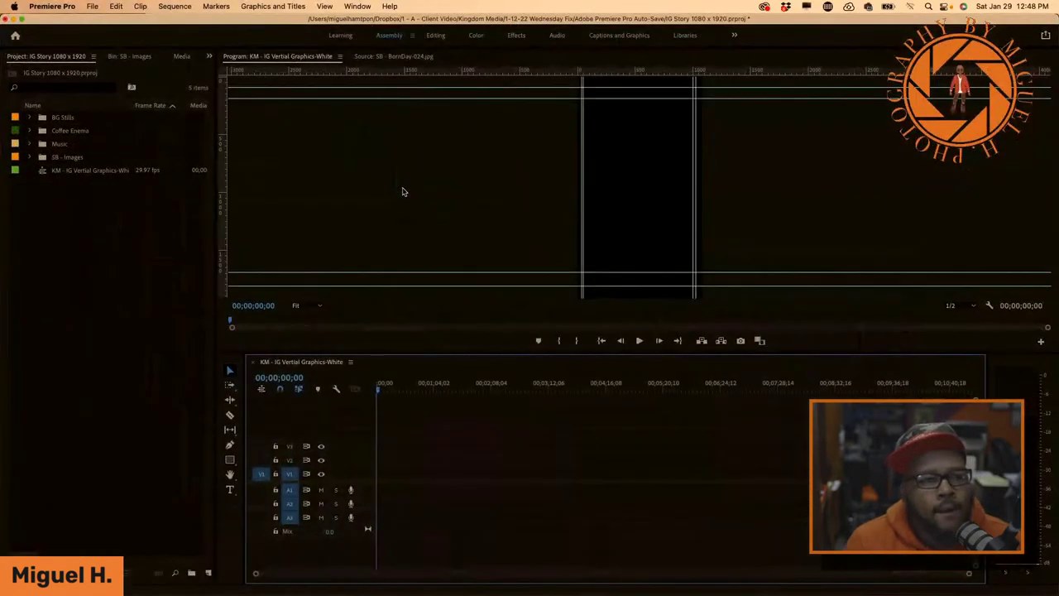
left_click(93, 7)
mouse_move(106, 23)
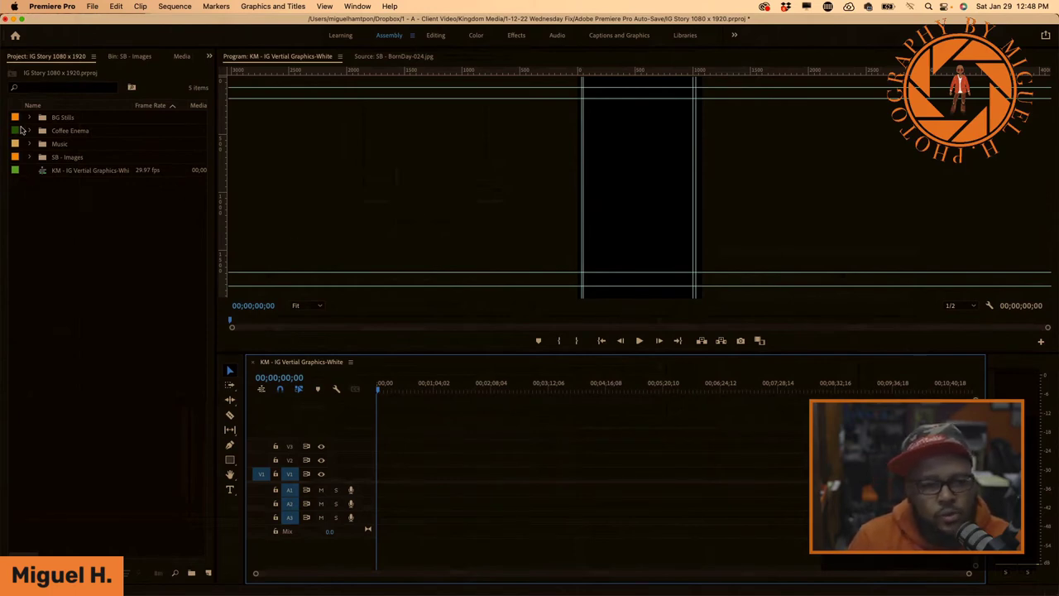
left_click(93, 6)
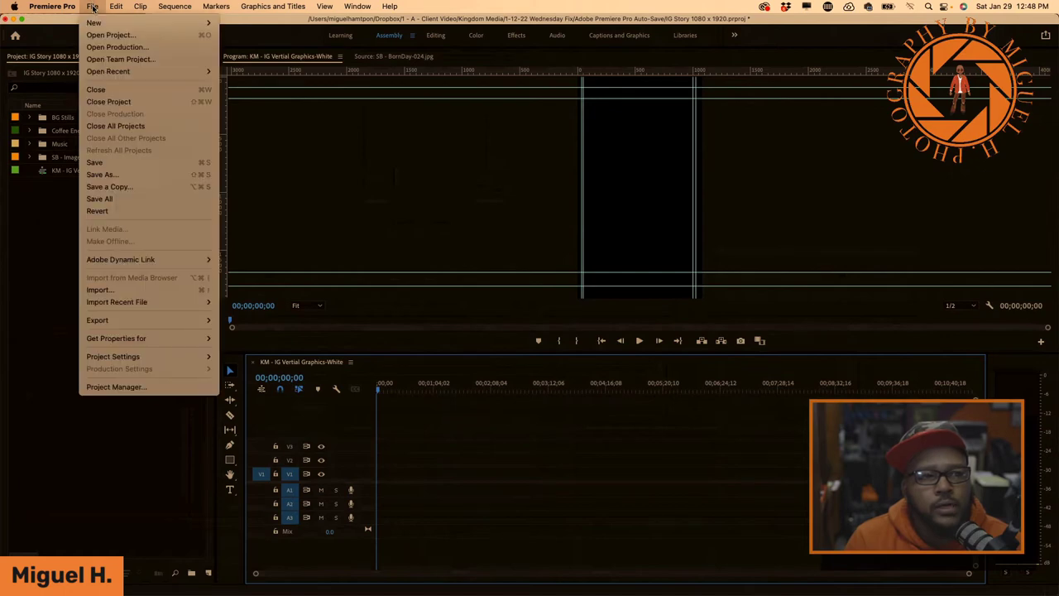
left_click(137, 289)
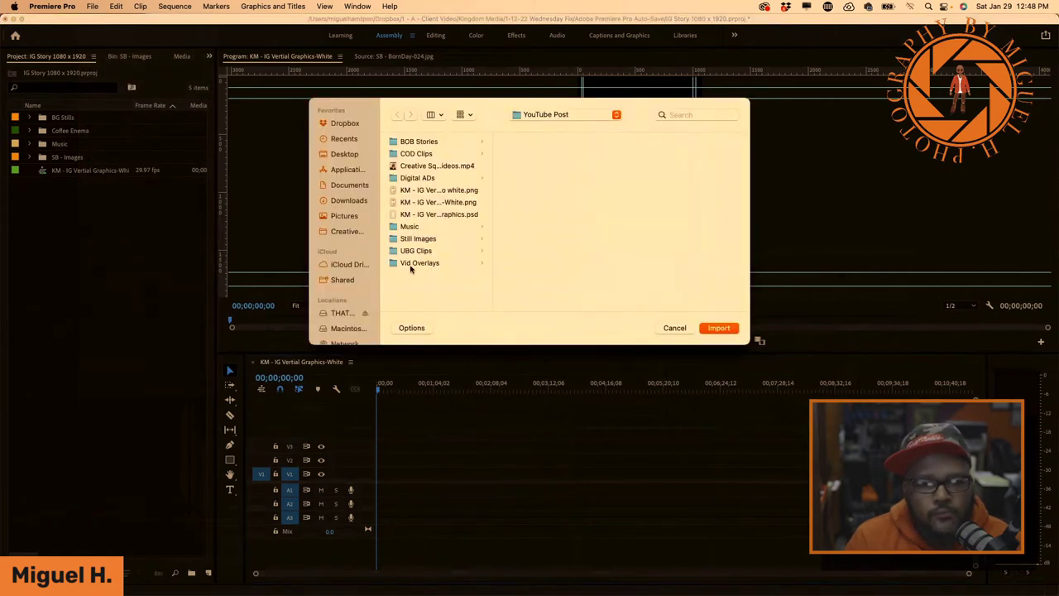
left_click(343, 313)
scroll(449, 235, "down", 5)
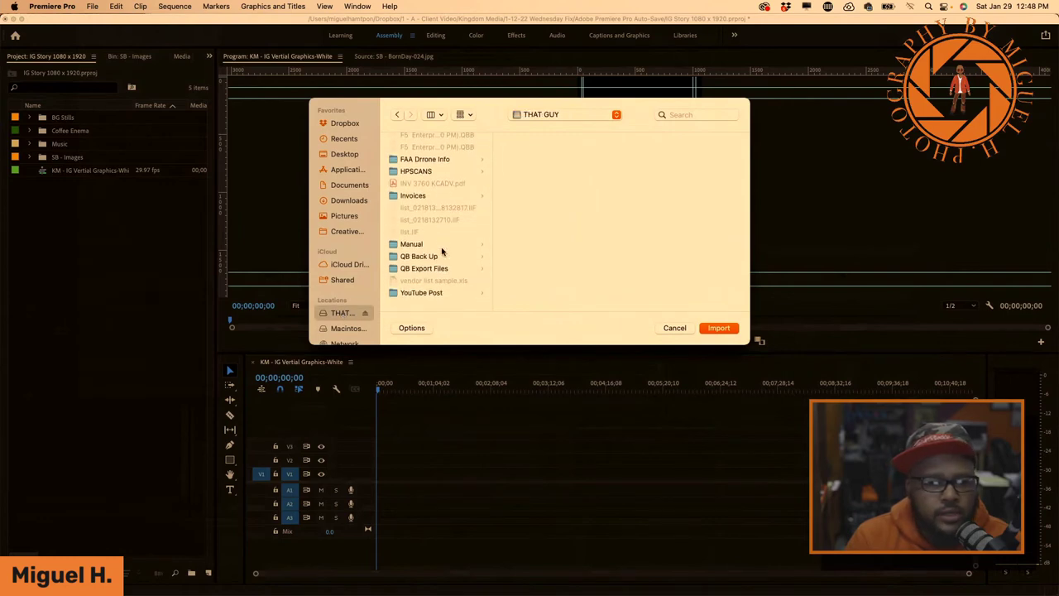
left_click(423, 299)
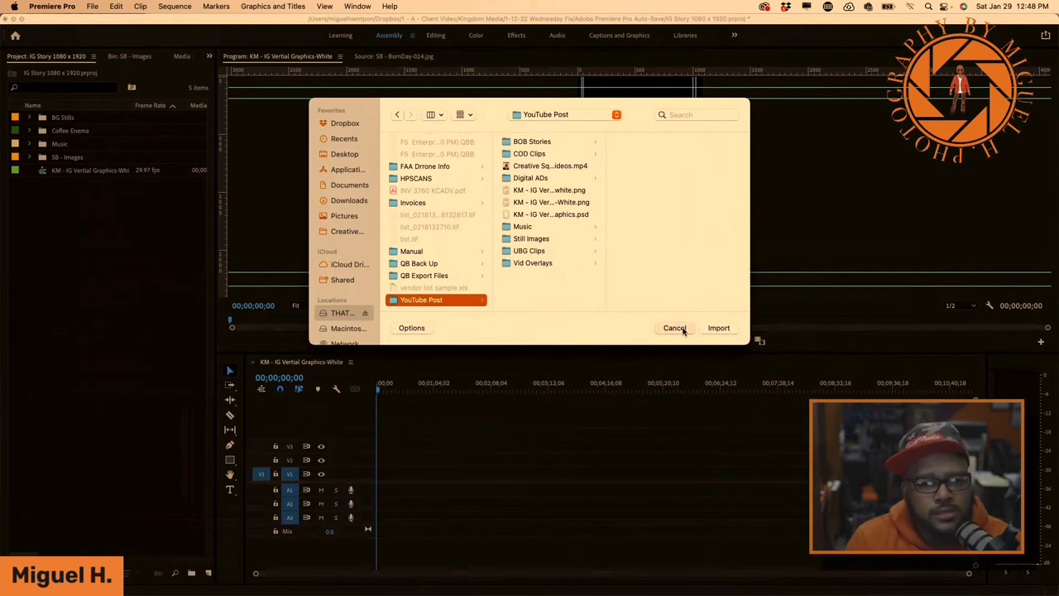
left_click(675, 328)
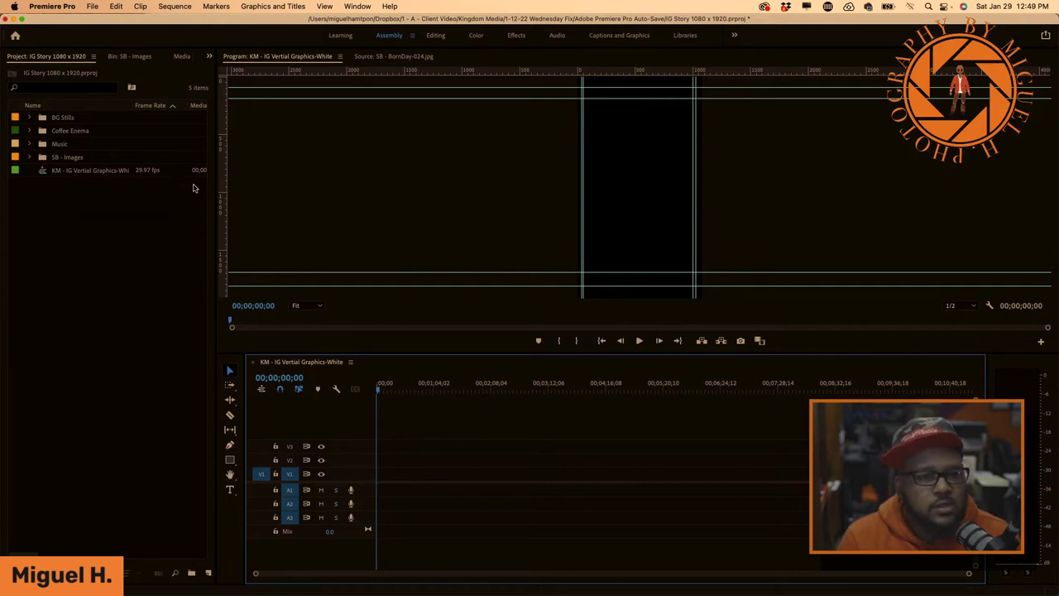
Review the frame size and video options in the settings of the KM - IG Vertial Graphics-White sequence
left_click(174, 6)
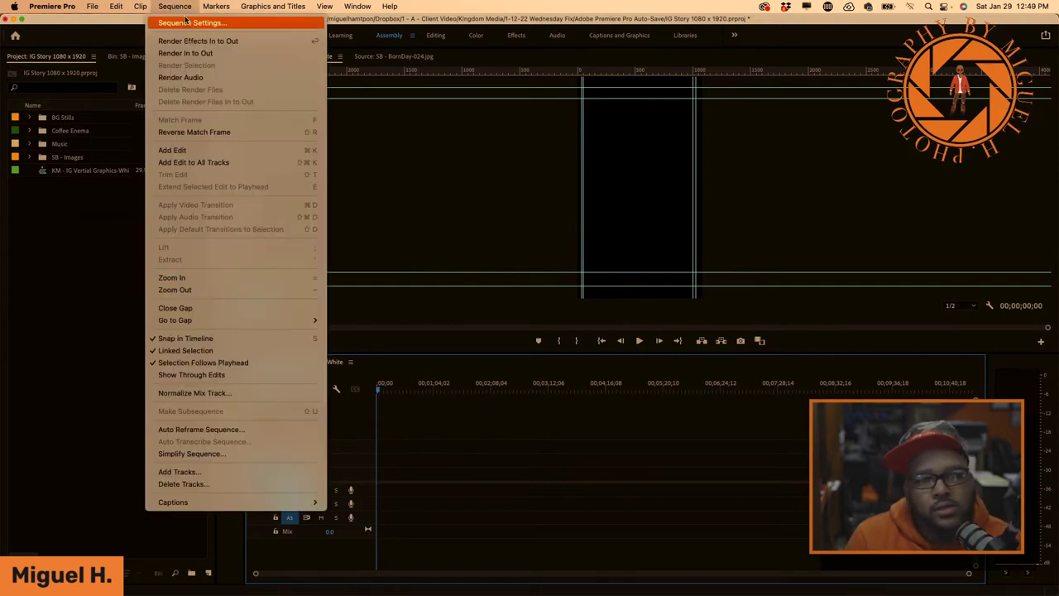
left_click(189, 22)
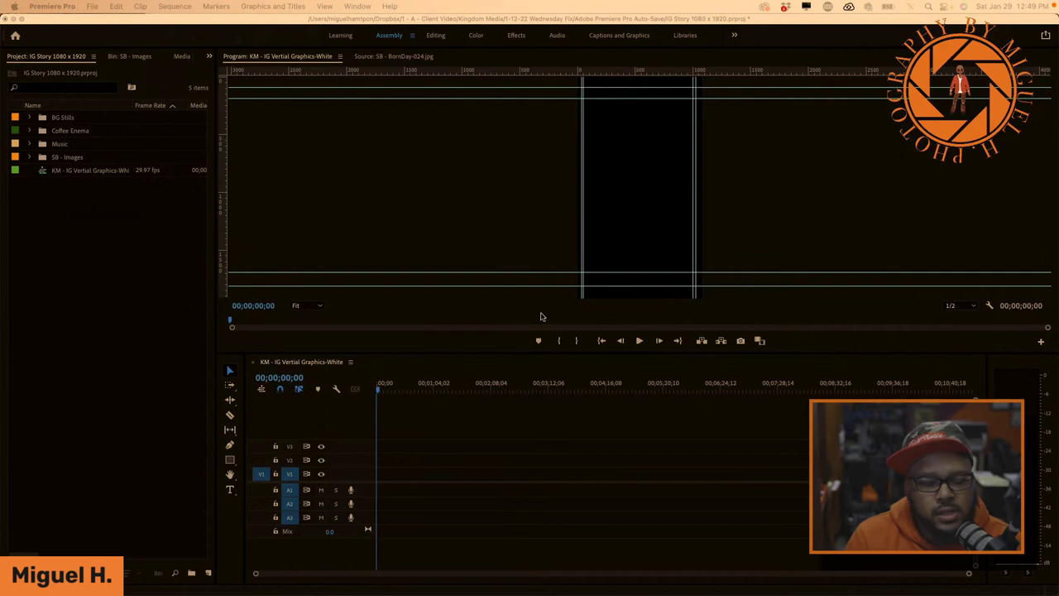
left_click_drag(631, 109, 599, 91)
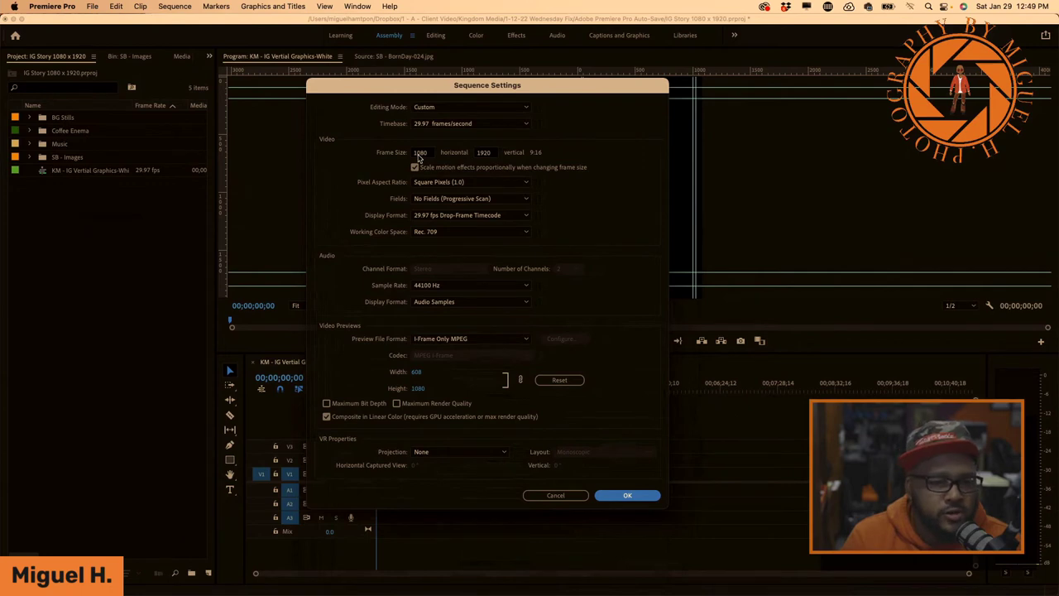
left_click(625, 495)
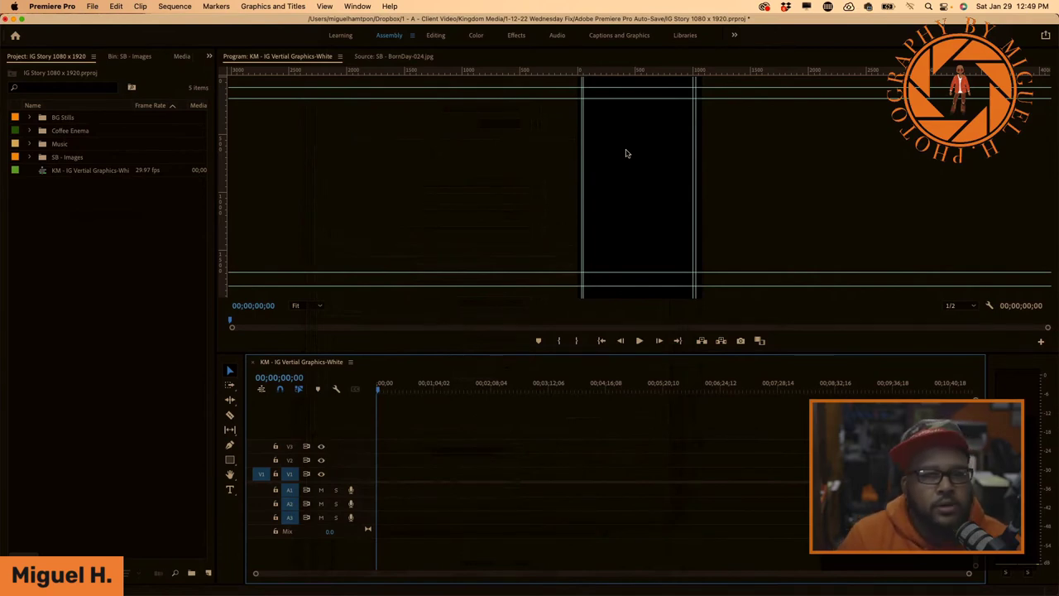
Try to place the KM - IG Vertial Graphics-White sequence item from the project onto its own timeline
left_click(68, 171)
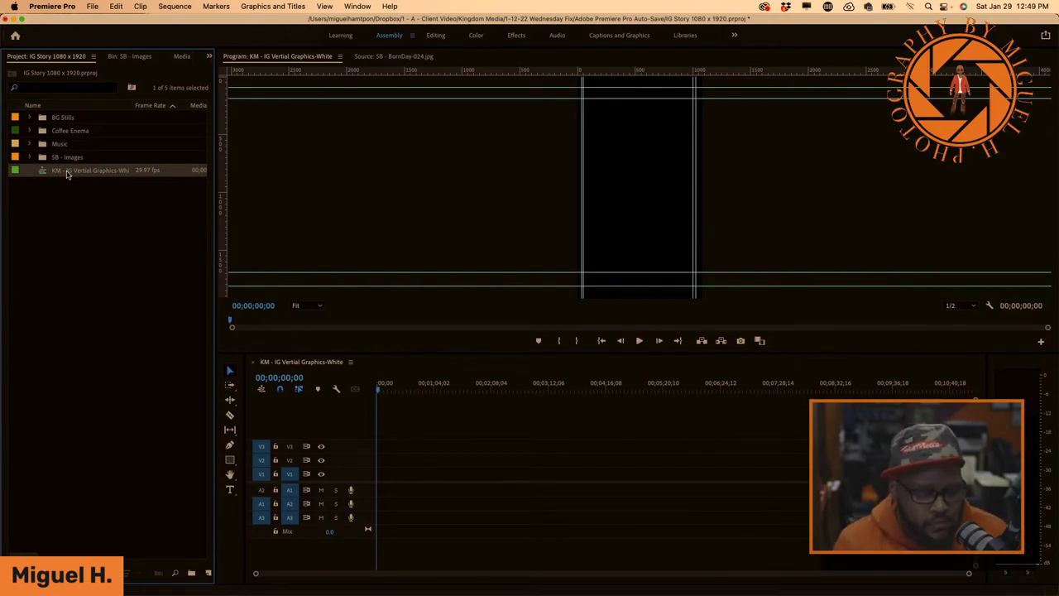
left_click_drag(68, 173, 401, 469)
left_click_drag(49, 173, 407, 475)
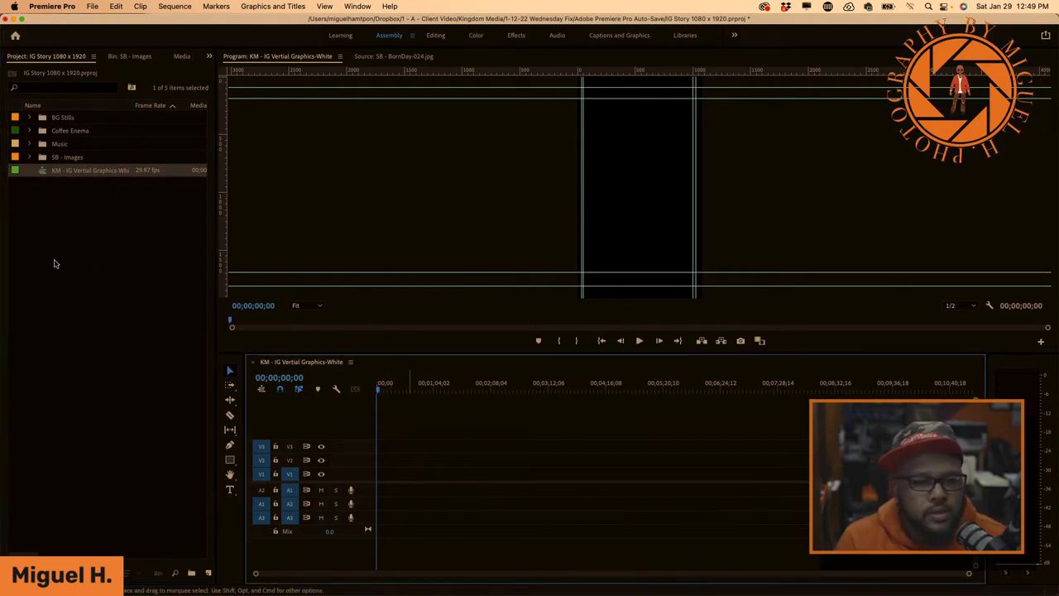
left_click(40, 173)
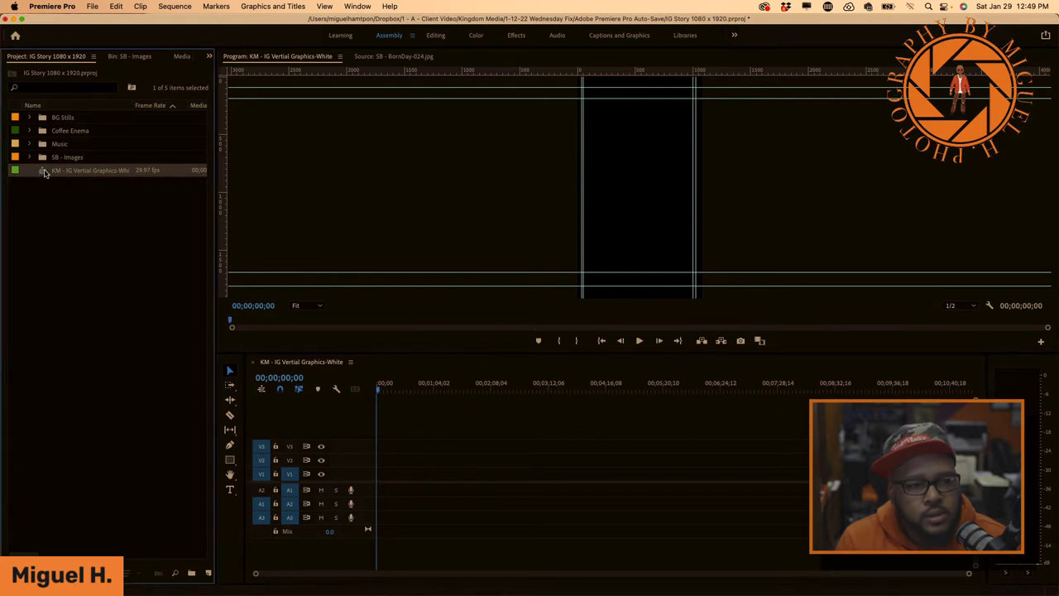
key("shift+3")
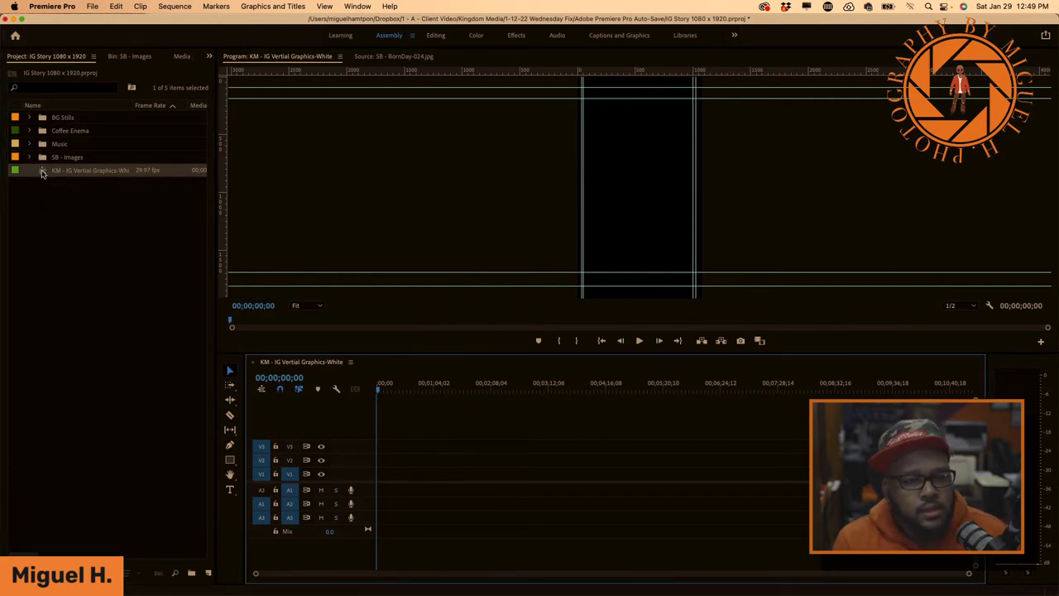
mouse_move(44, 176)
left_mouse_down()
mouse_move(390, 420)
mouse_move(421, 468)
mouse_move(30, 182)
left_mouse_up()
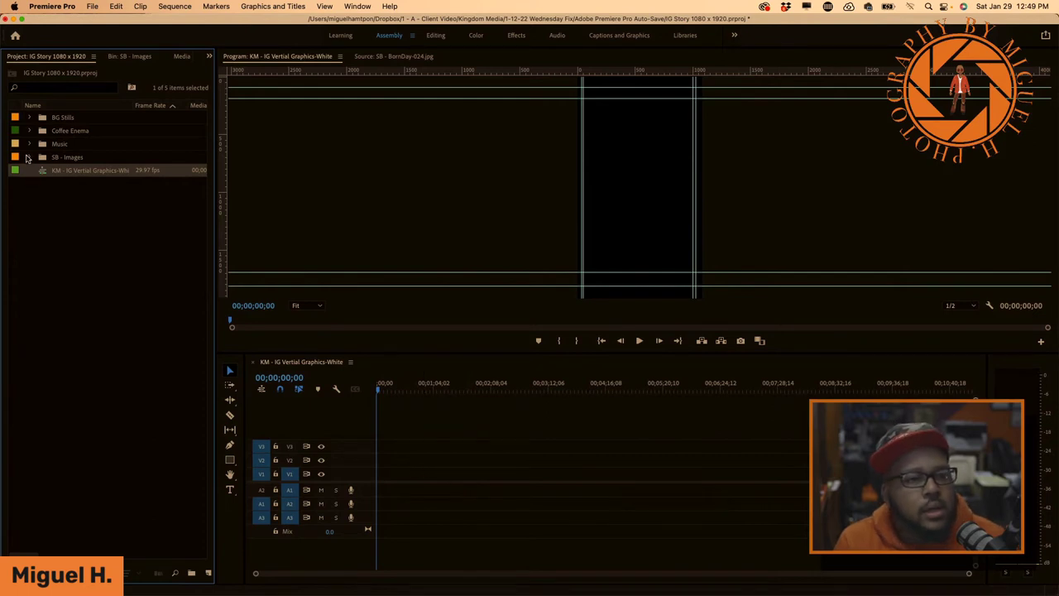
Place KM - IG Vertial Graphics-no white.png from the BG Stills bin at the start of track V2
left_click(29, 157)
left_click(29, 157)
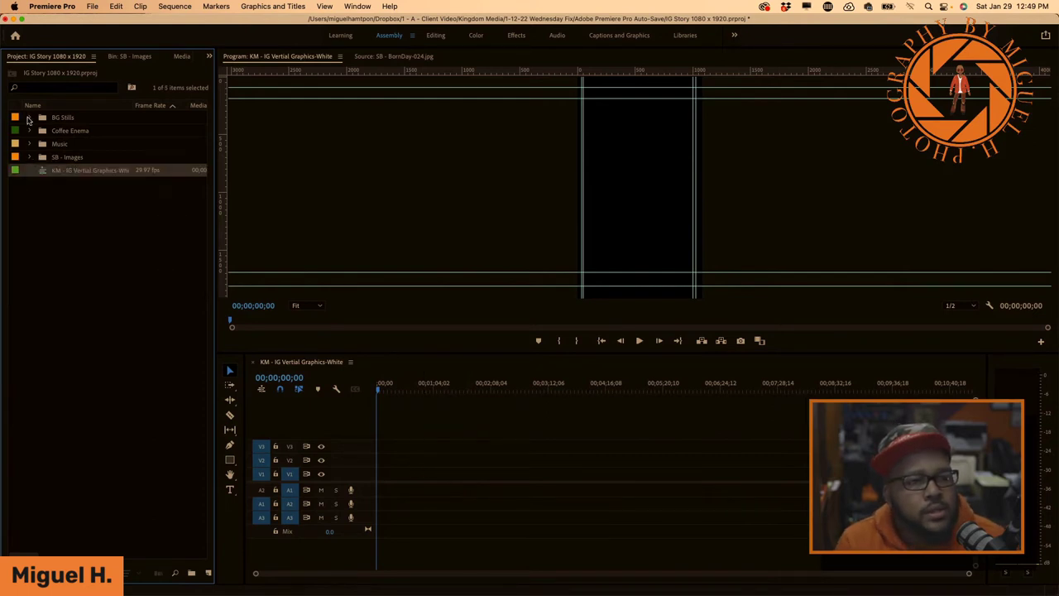
left_click(29, 117)
left_click(67, 132)
left_click_drag(68, 132, 382, 459)
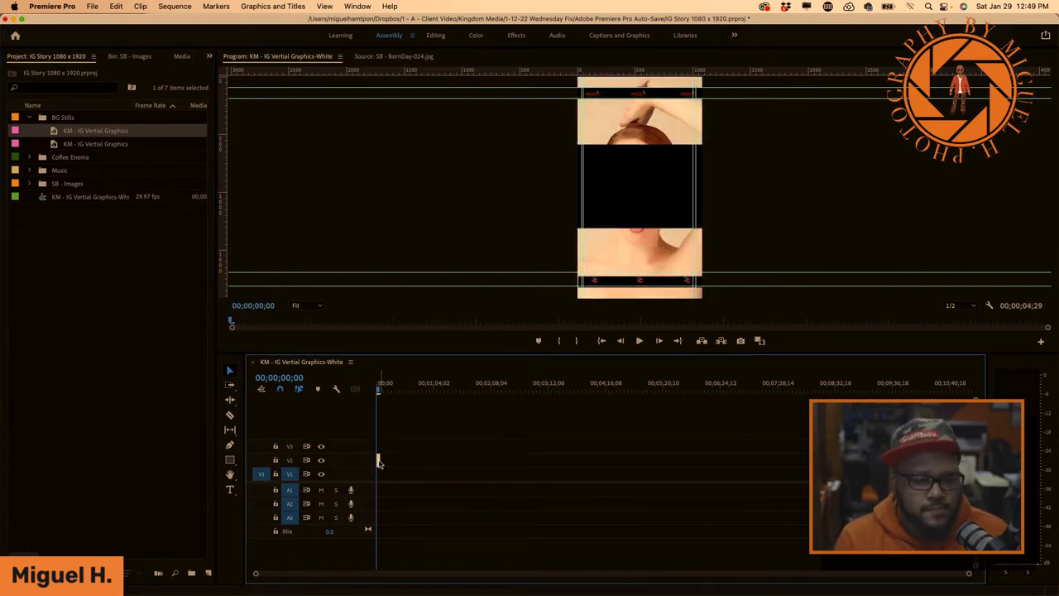
Adjust the end of the still clip on V2 so it lasts 00;00;59;04
left_click_drag(382, 459, 695, 483)
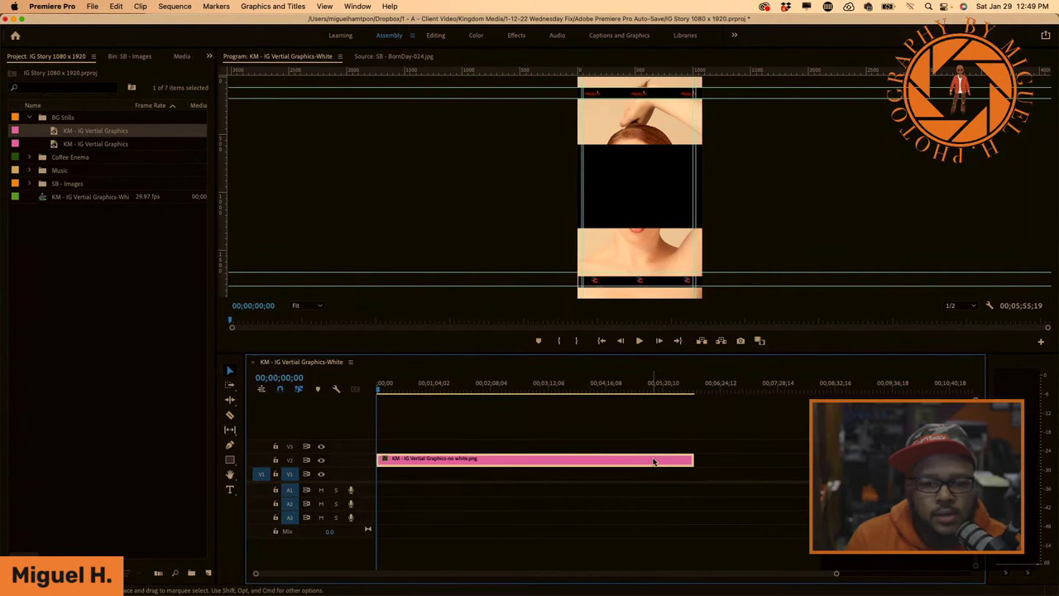
left_click_drag(690, 457, 432, 462)
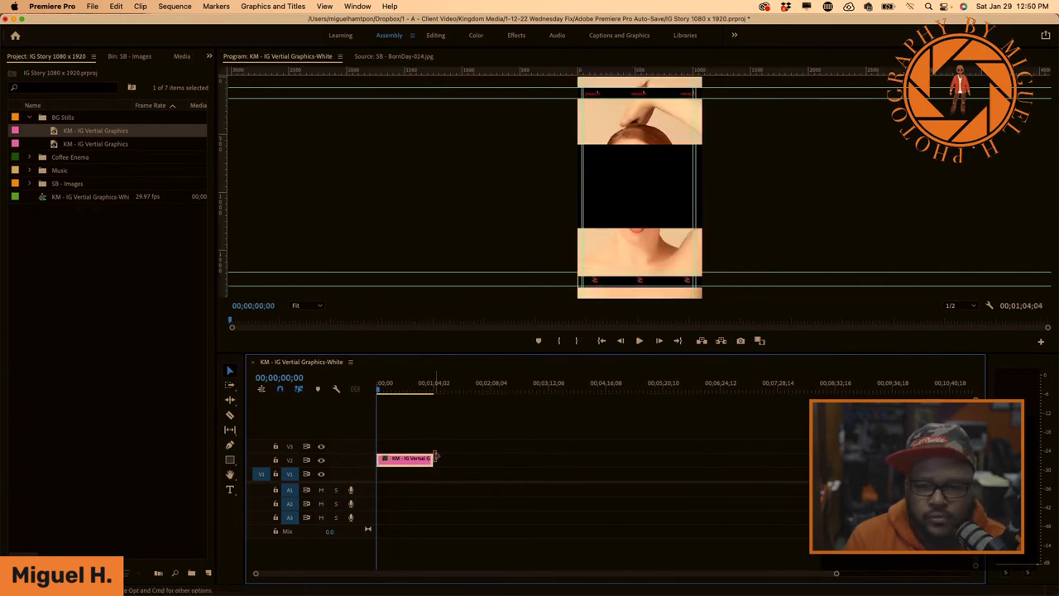
left_click_drag(429, 458, 427, 460)
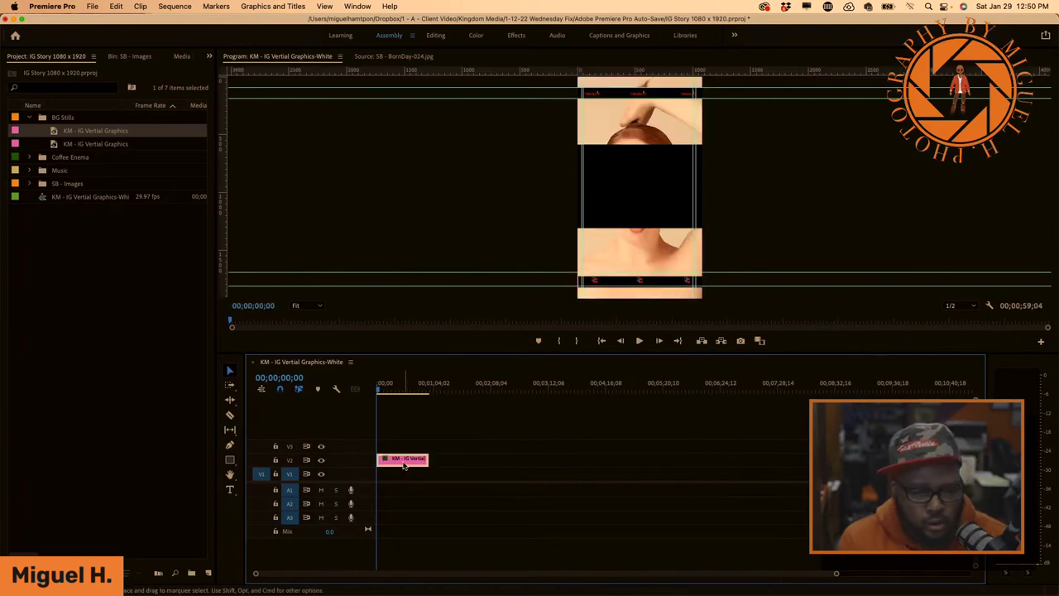
Check the duration of the KM - IG Vertial Graphics-no white.png clip on V2 in its Speed/Duration settings
right_click(404, 465)
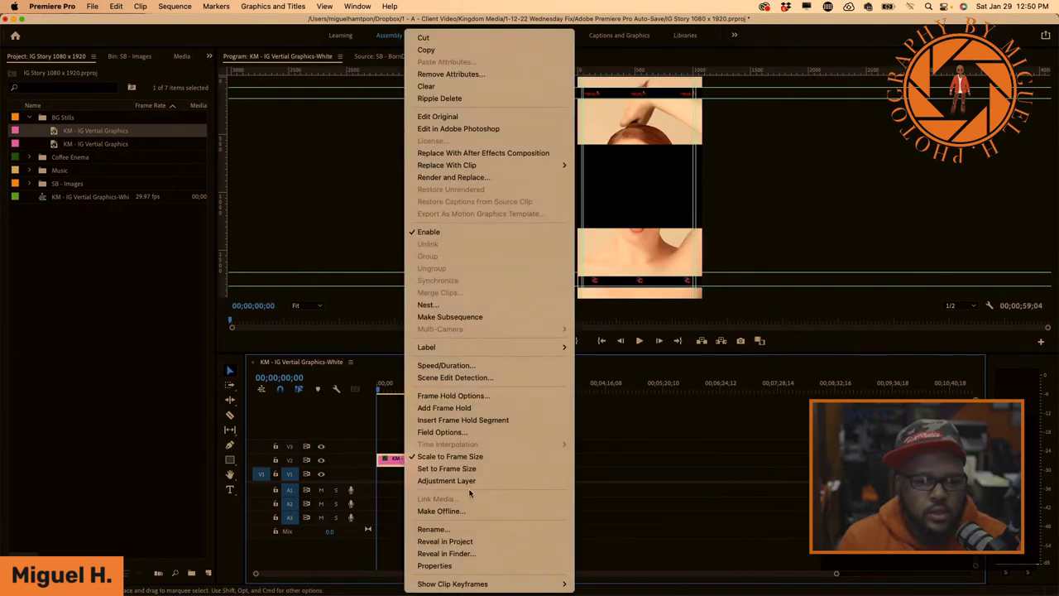
left_click(447, 366)
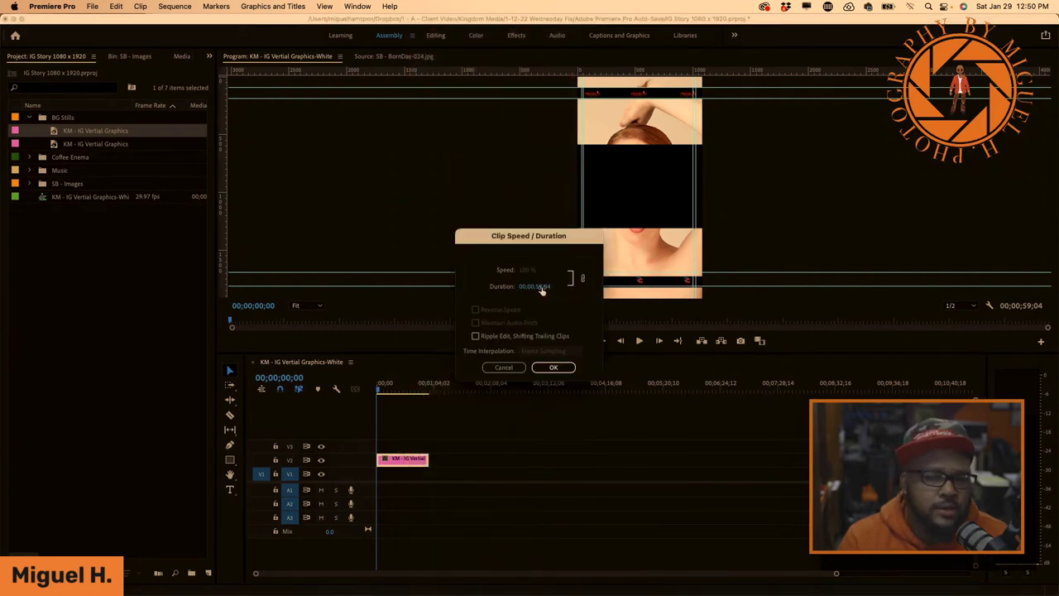
left_click(556, 368)
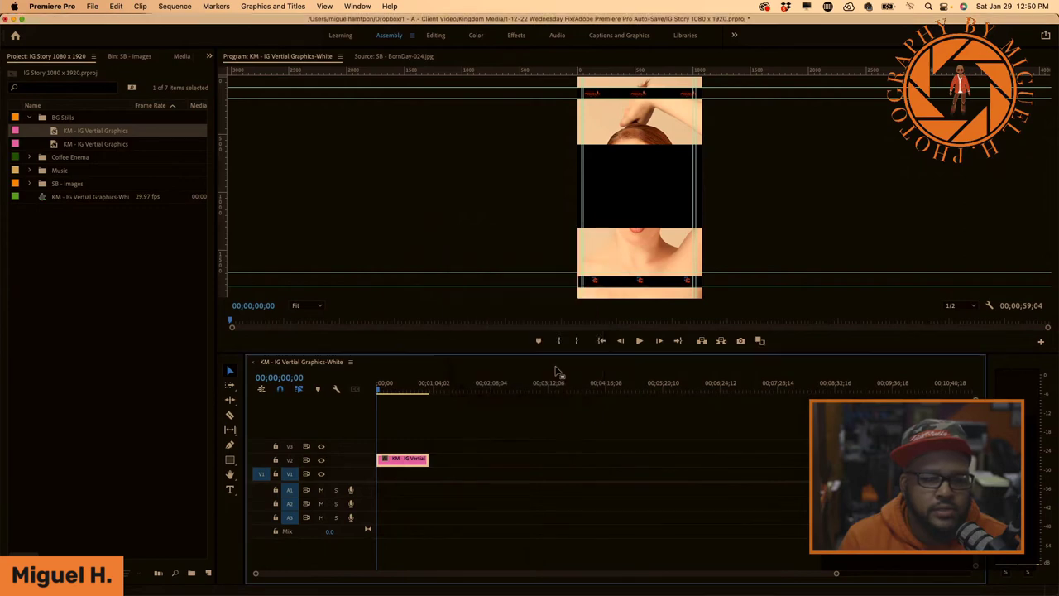
Place the ES_Baby It's You track from the Music bin at the start of A1 and trim its end to match the V2 still
left_click(31, 118)
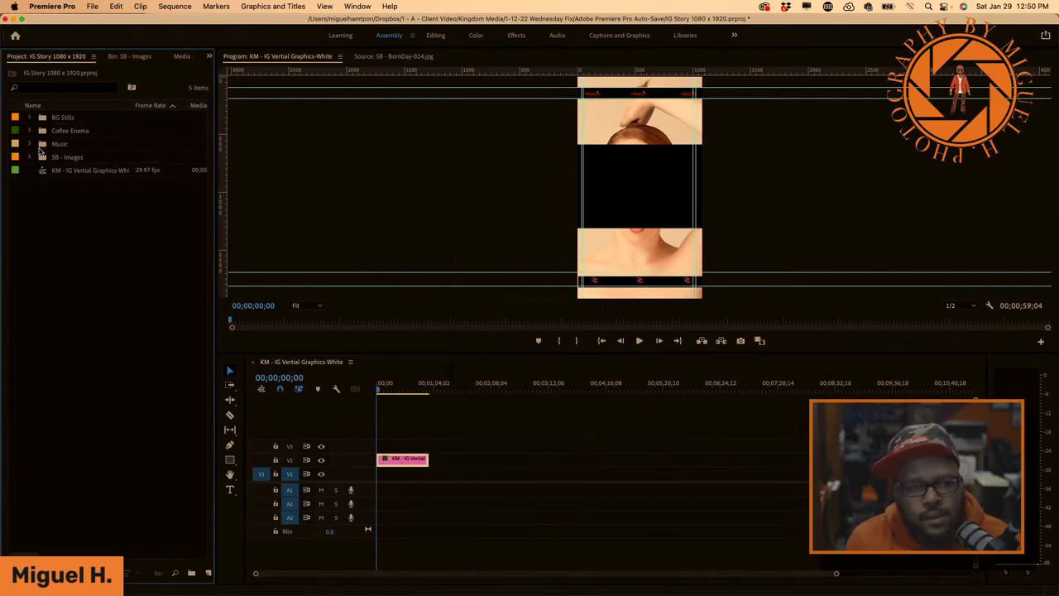
left_click(31, 145)
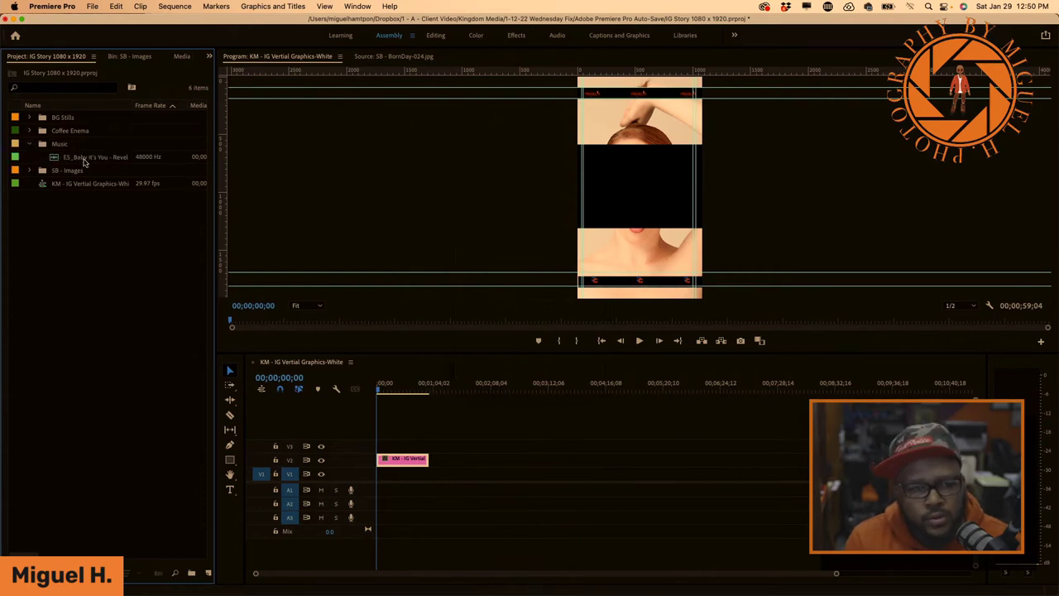
left_click_drag(82, 159, 378, 493)
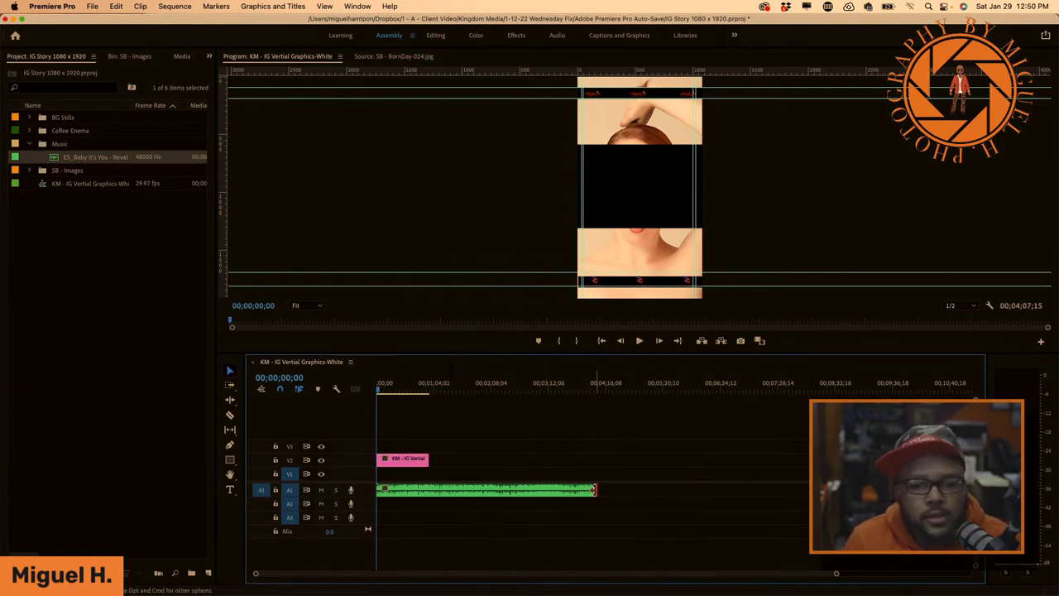
left_click(412, 460)
left_click_drag(595, 489, 428, 488)
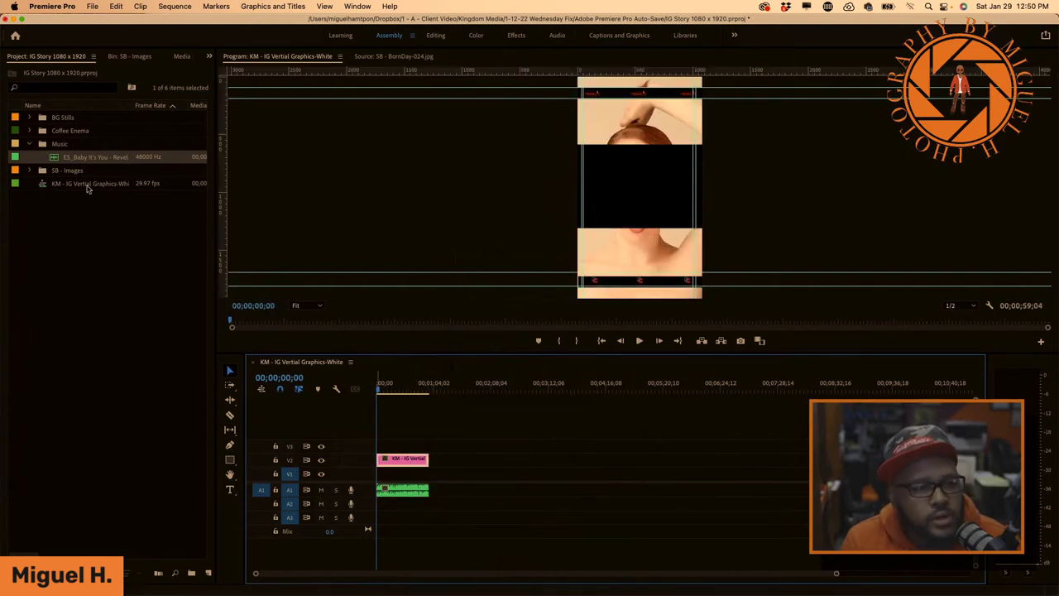
left_click(29, 145)
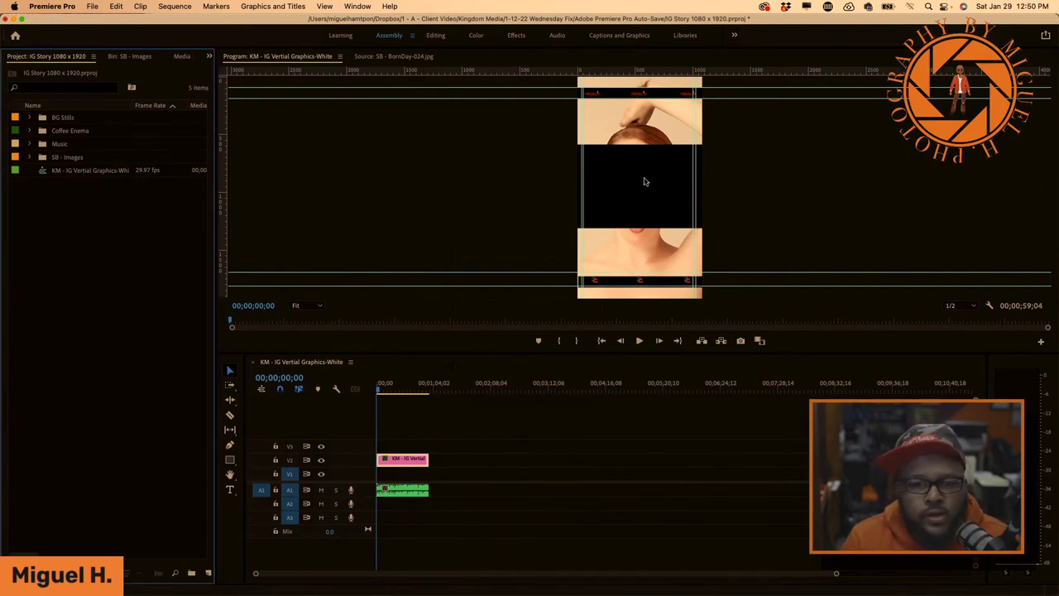
Place SB - BornDay-020.jpg from the SB - Images bin at the start of track V1, beneath the overlay
left_click(30, 158)
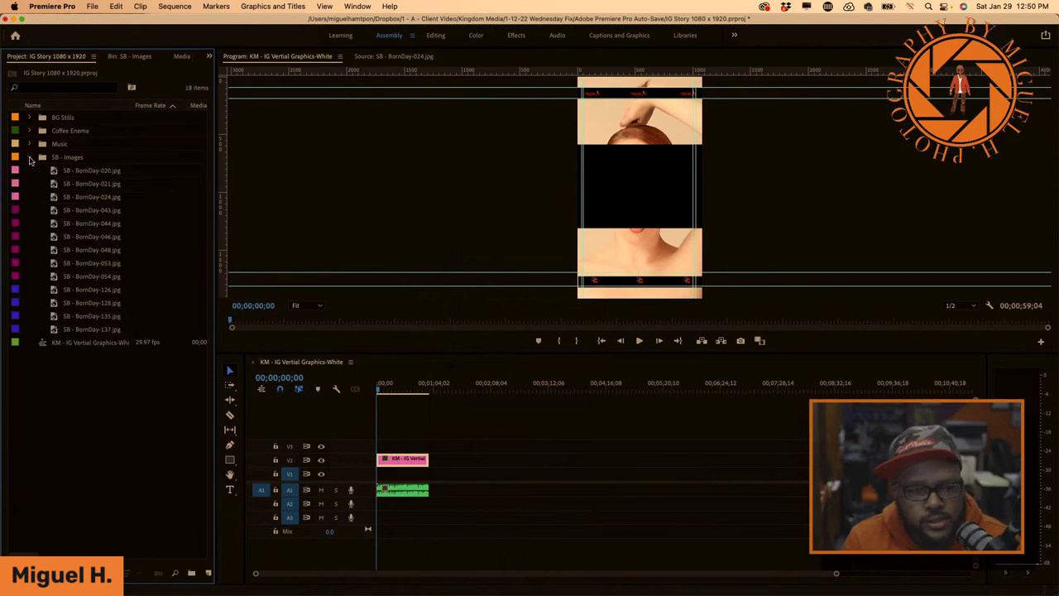
left_click_drag(836, 572, 649, 580)
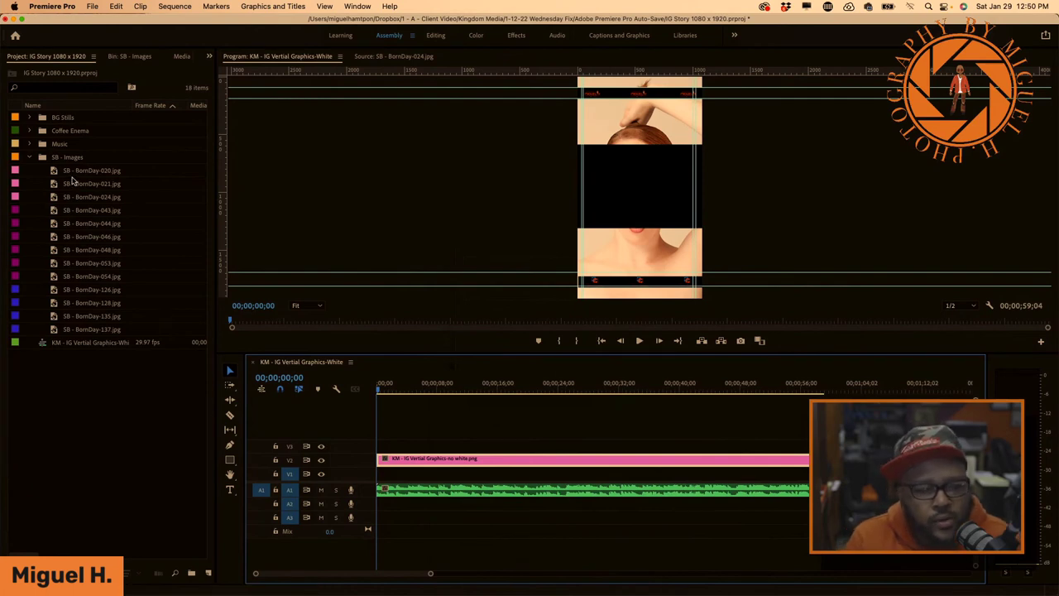
left_click(72, 174)
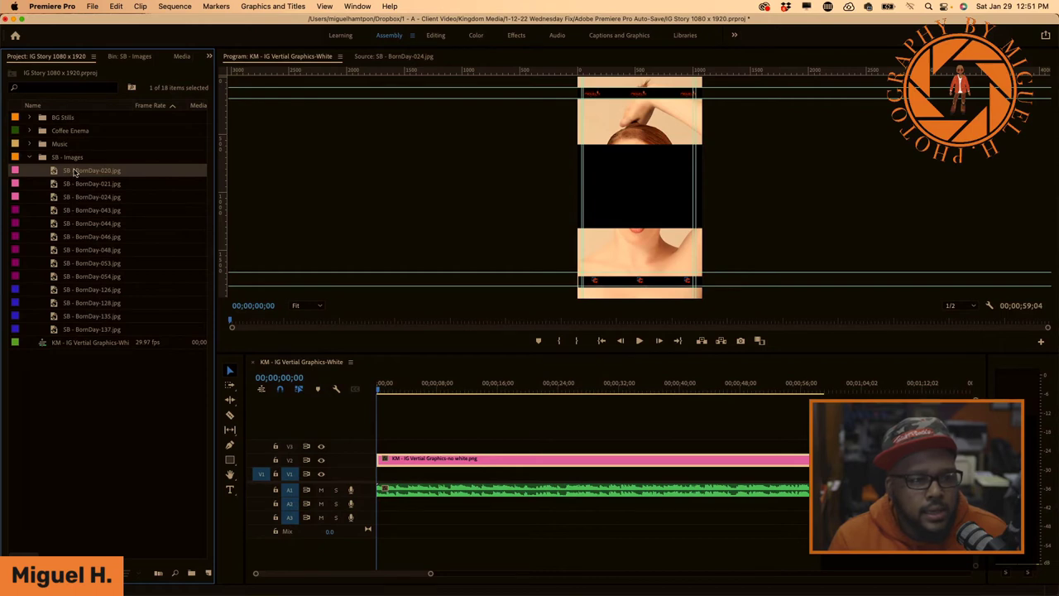
left_click_drag(74, 171, 389, 473)
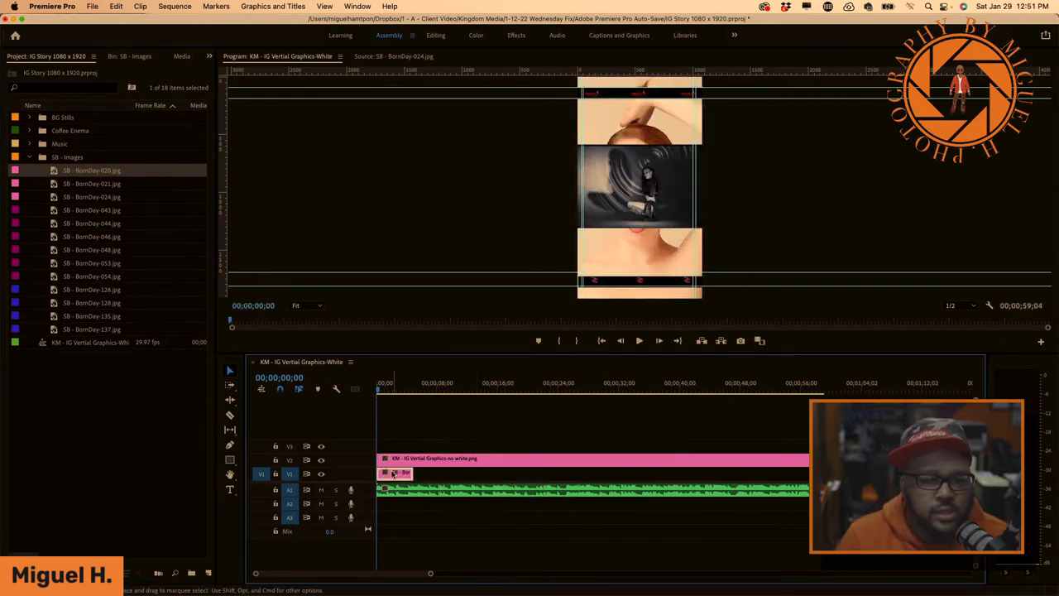
Set the scale of the SB - BornDay-020.jpg clip on V1 to 108 in Effect Controls
left_click(391, 389)
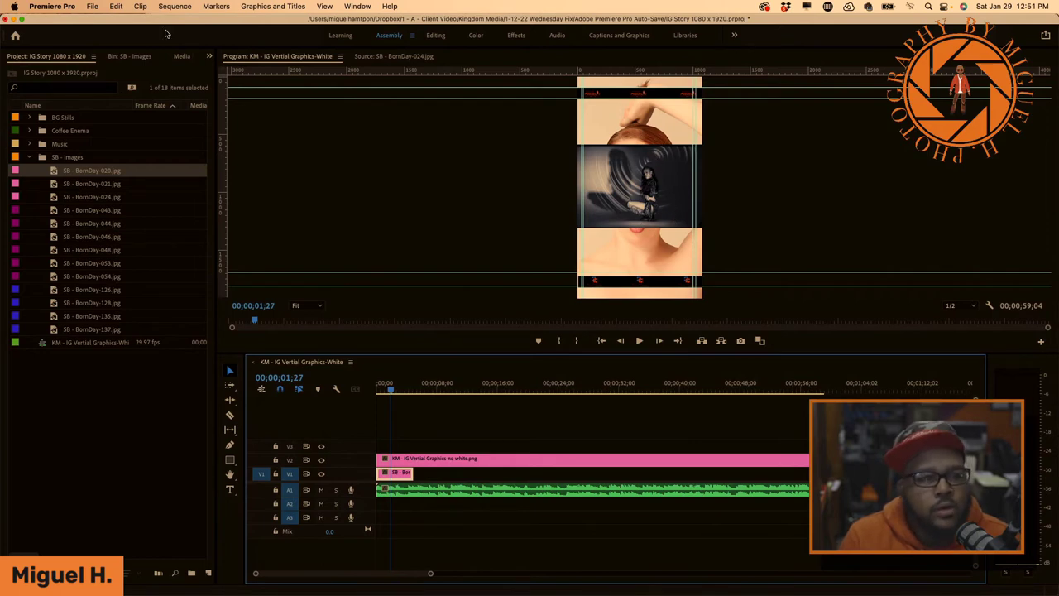
left_click(210, 57)
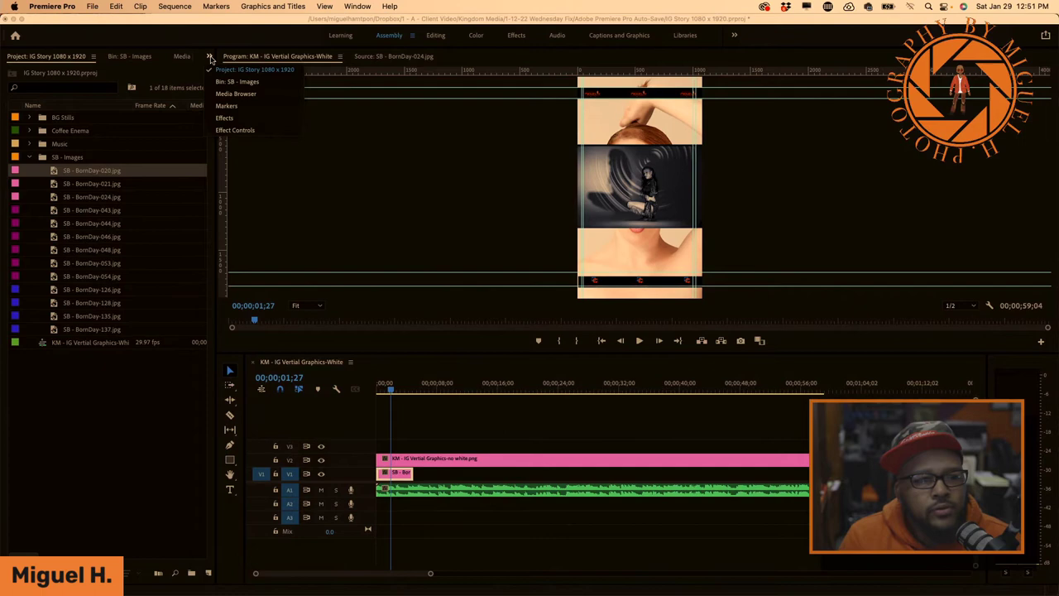
left_click(235, 131)
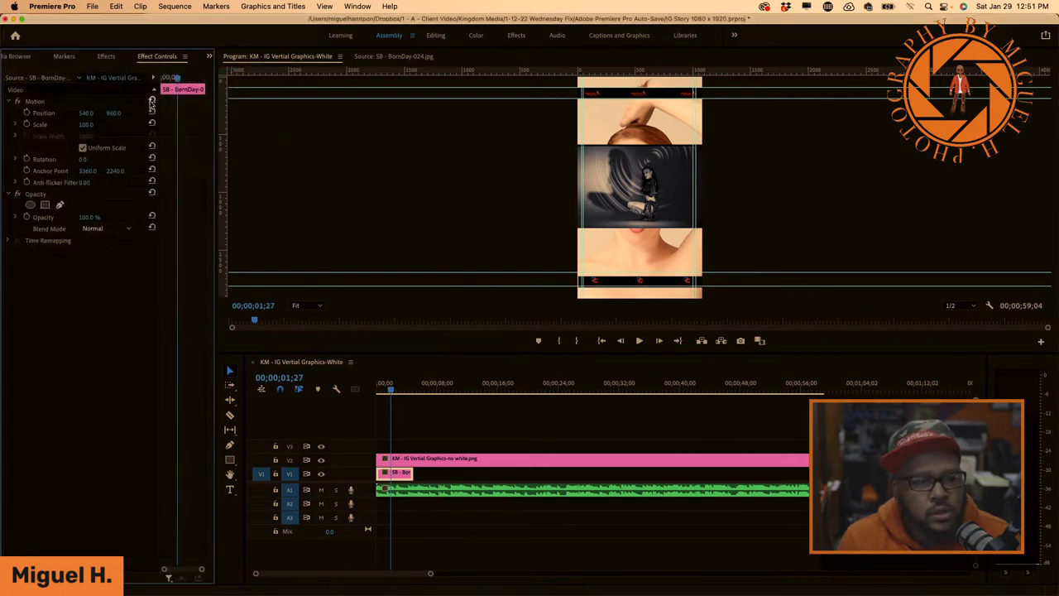
left_click(91, 125)
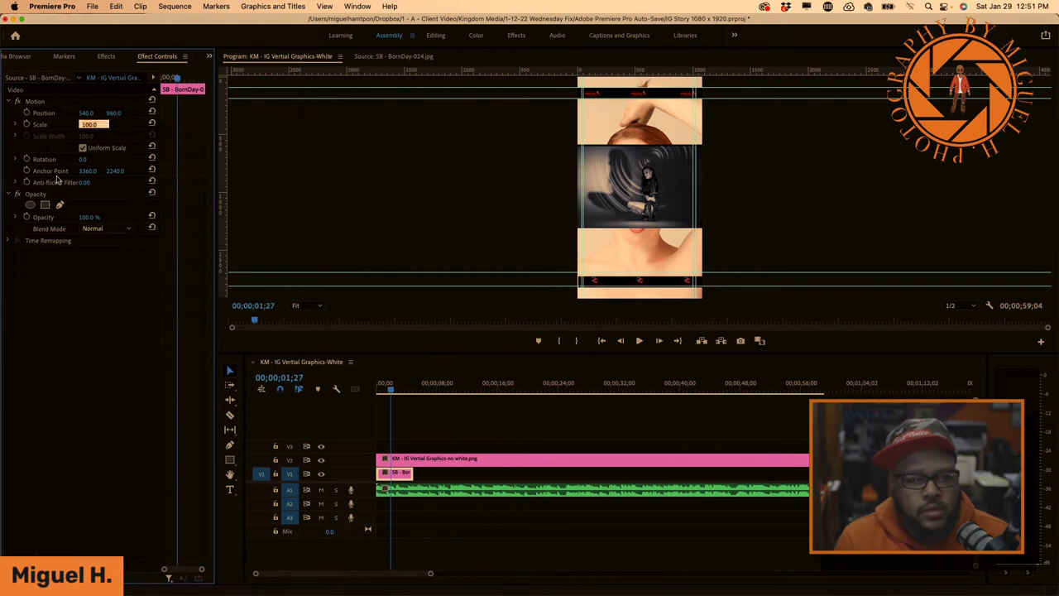
type("107.0")
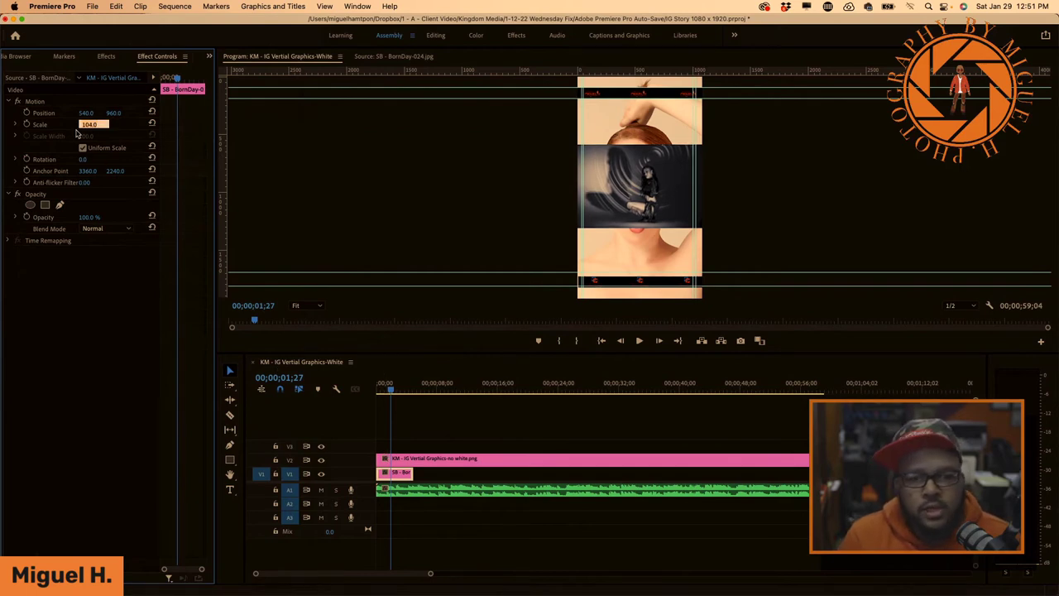
key("Up")
key("Up")
key("Up")
key("Down")
key("Down")
left_click(451, 474)
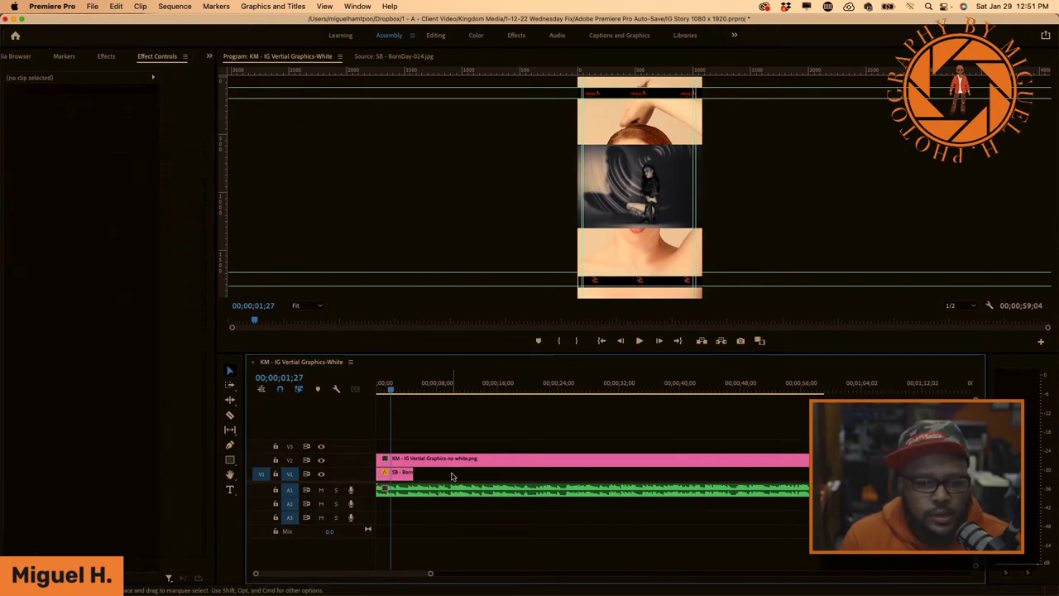
Play the sequence from the beginning to preview the first image under the overlay with the music
mouse_move(392, 393)
left_mouse_down()
mouse_move(381, 393)
mouse_move(407, 393)
mouse_move(384, 395)
left_mouse_up()
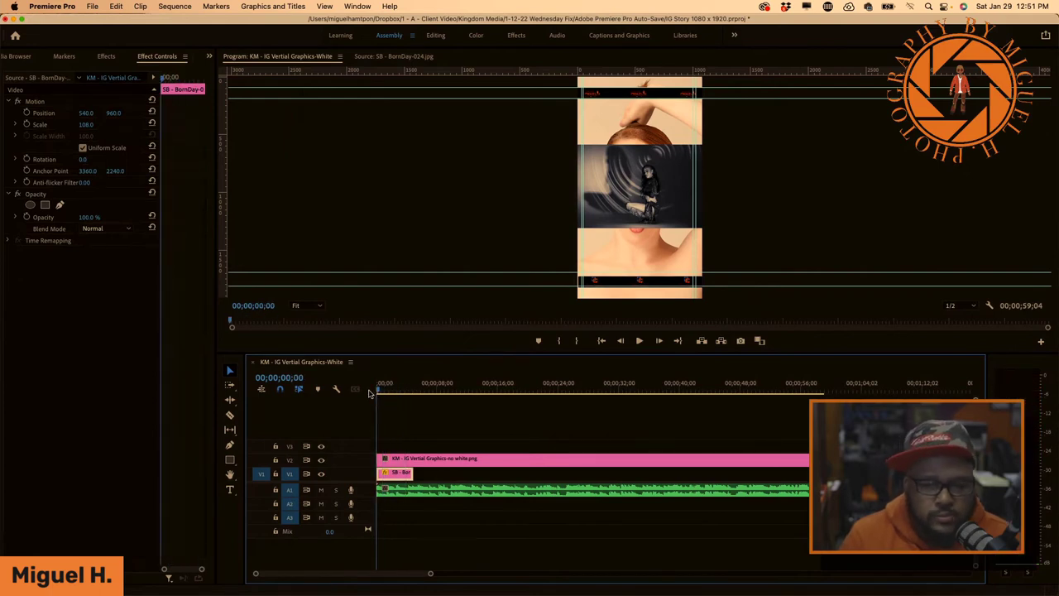
key("space")
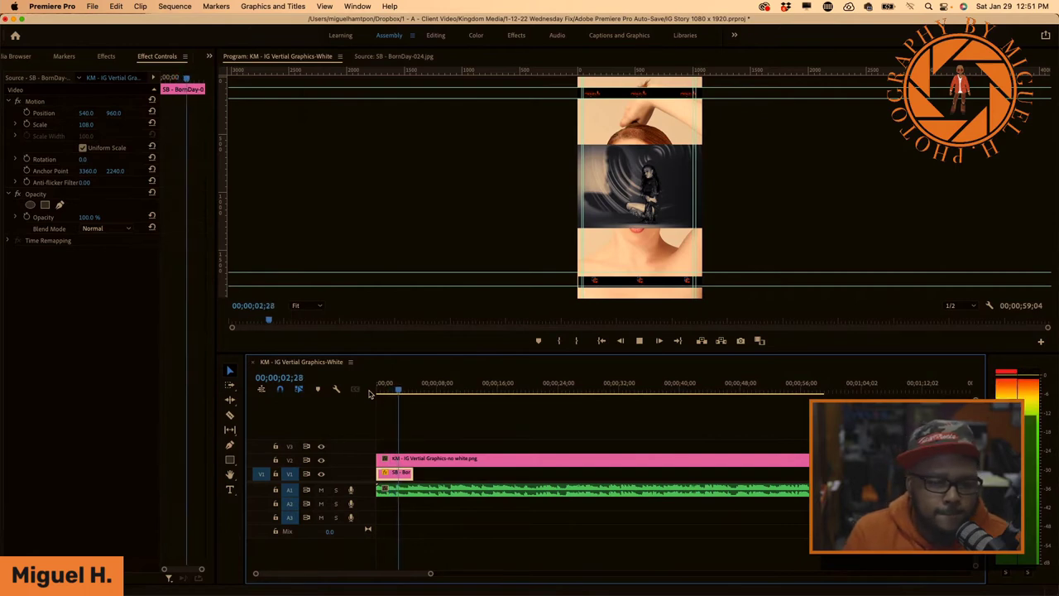
key("space")
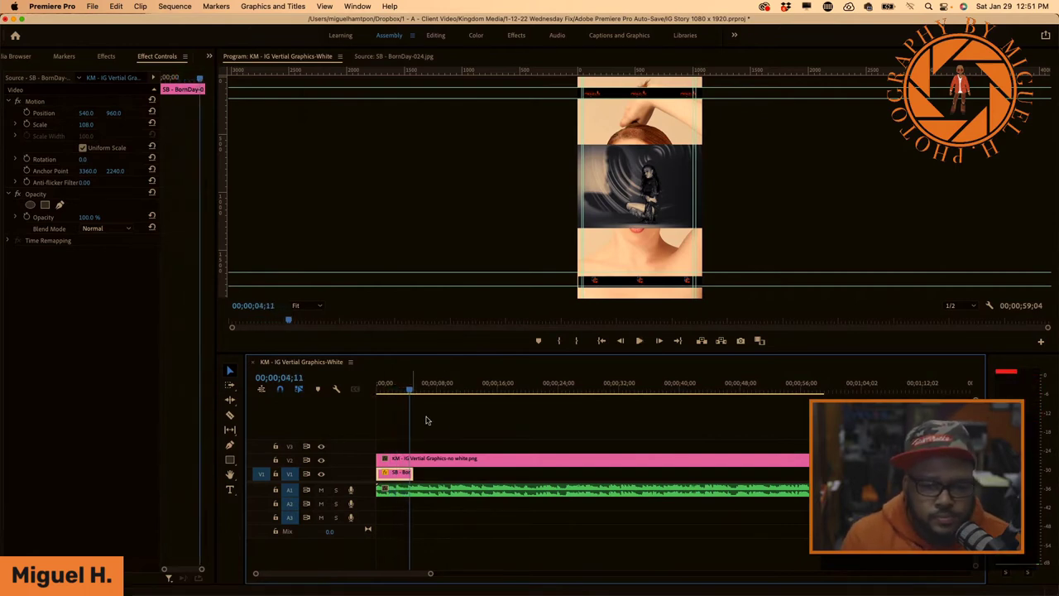
Place SB - BornDay-021.jpg and SB - BornDay-024.jpg from the project one after another behind the first image on V1
left_click(20, 56)
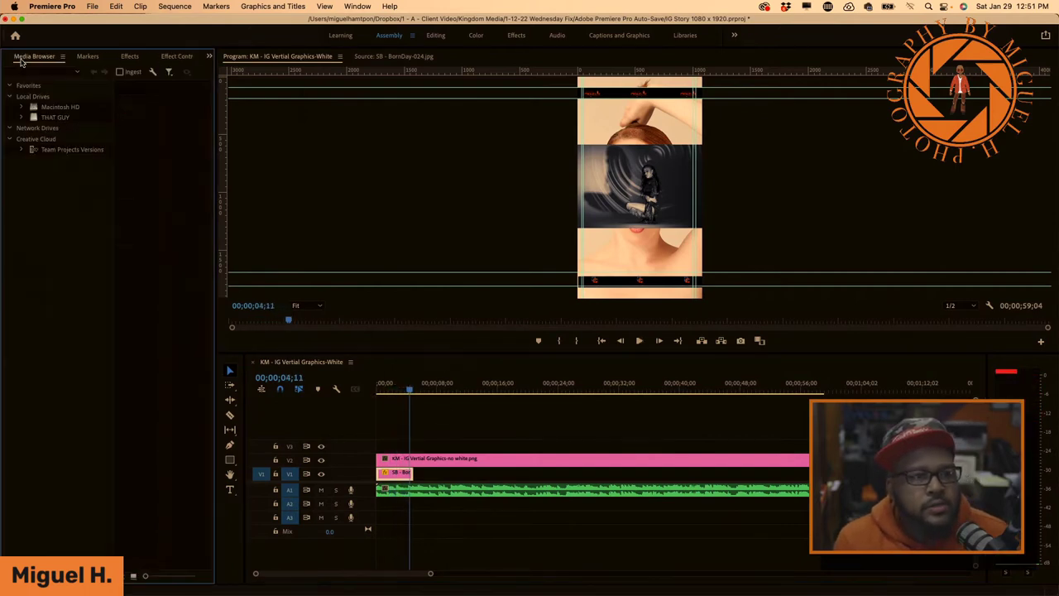
left_click(99, 57)
left_click(139, 57)
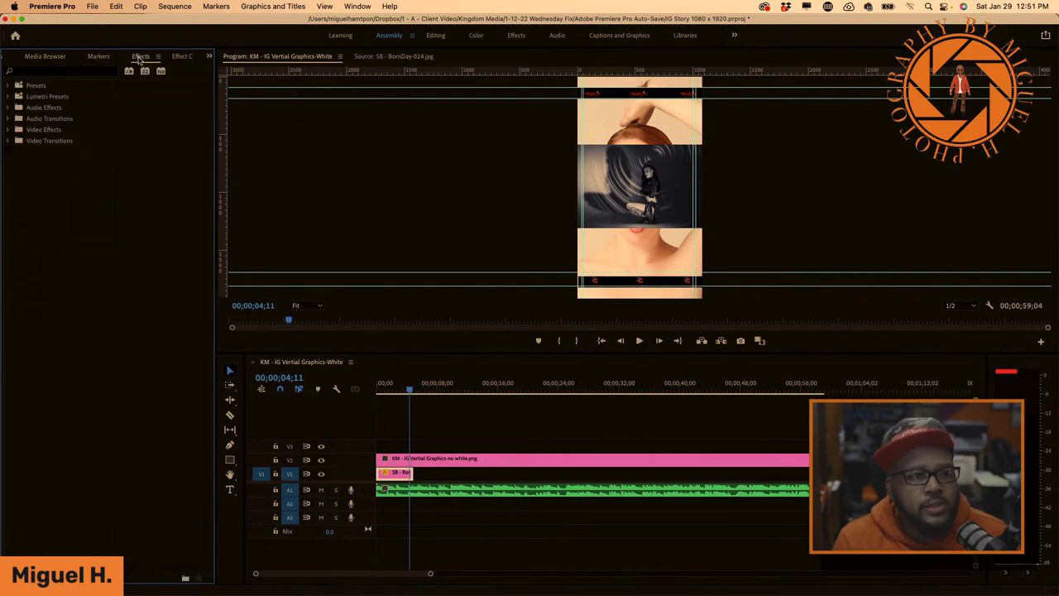
left_click(210, 57)
left_click(235, 74)
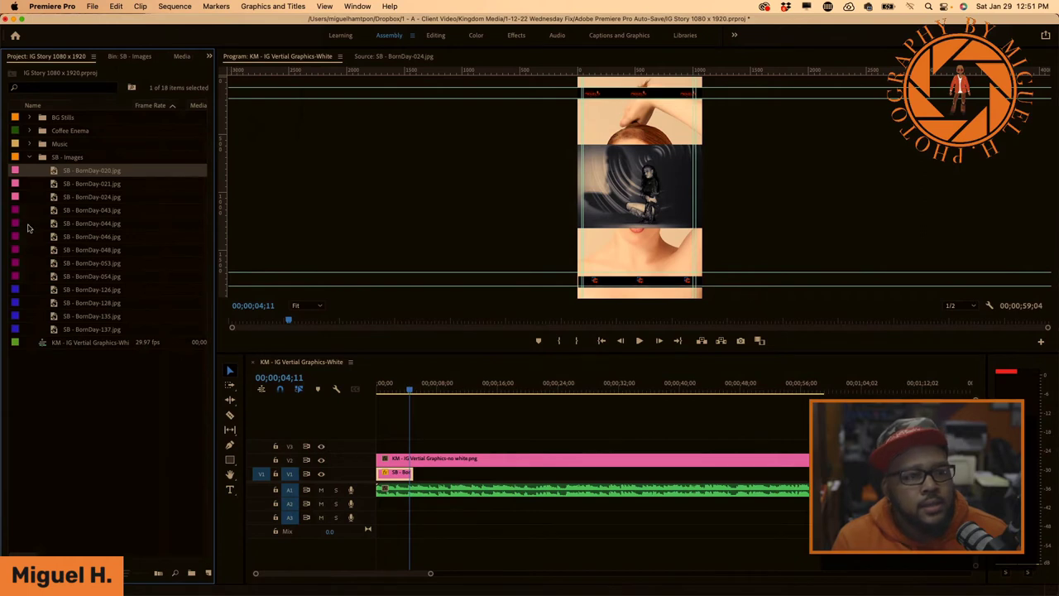
left_click(79, 184)
left_click_drag(374, 359, 431, 476)
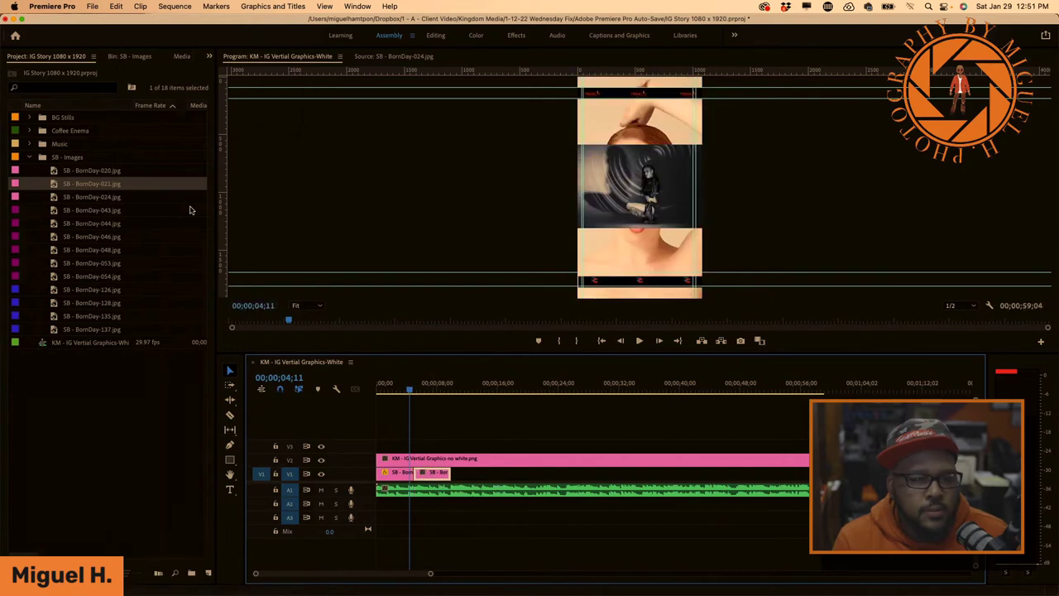
left_click(84, 199)
left_click_drag(85, 199, 456, 478)
Preview SB - BornDay-043.jpg, and add it with SB - BornDay-044.jpg and SB - BornDay-046.jpg in order at the end of the V1 clips
left_click(83, 211)
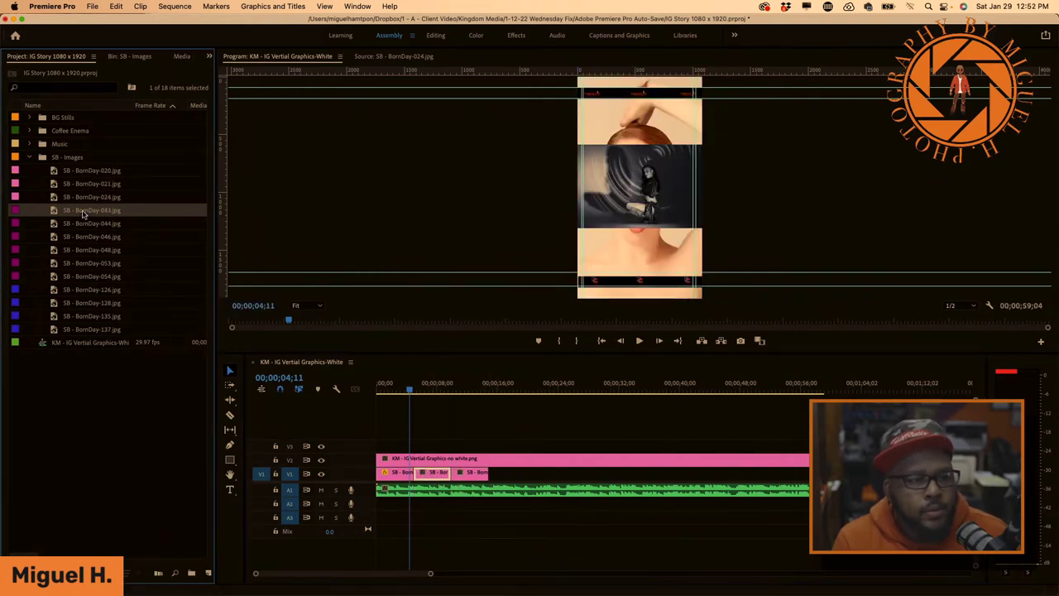
double_click(83, 213)
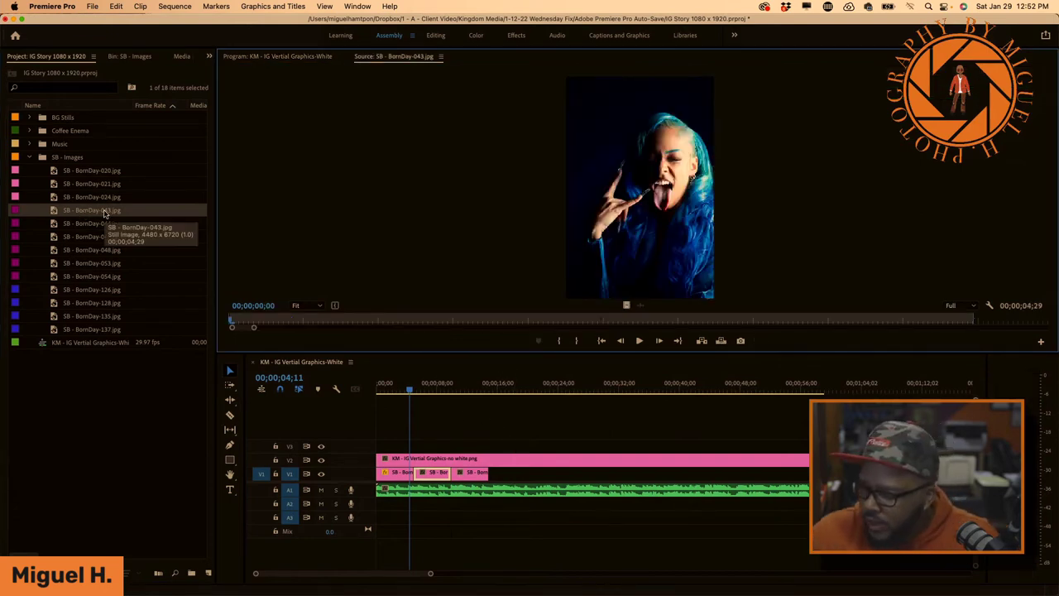
left_click(80, 235)
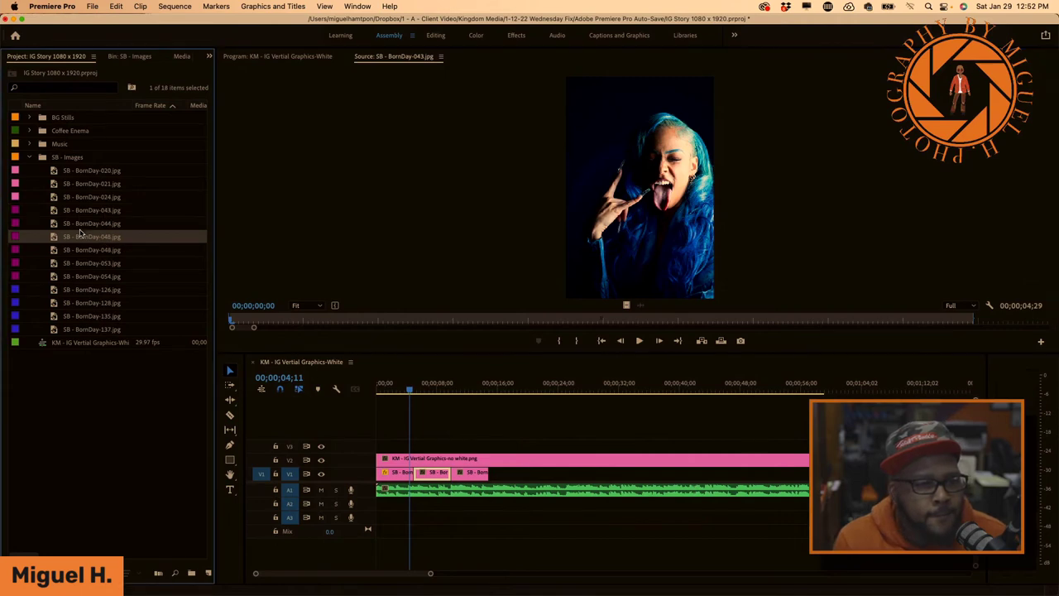
left_click_drag(82, 211, 498, 479)
left_click(83, 222)
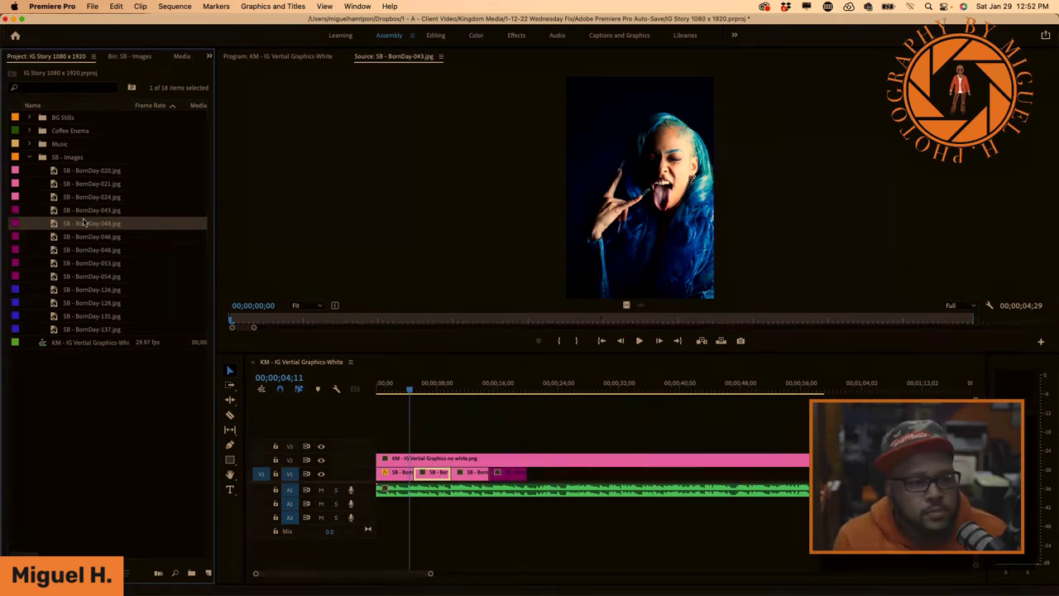
left_click_drag(82, 225, 533, 476)
left_click_drag(83, 237, 572, 484)
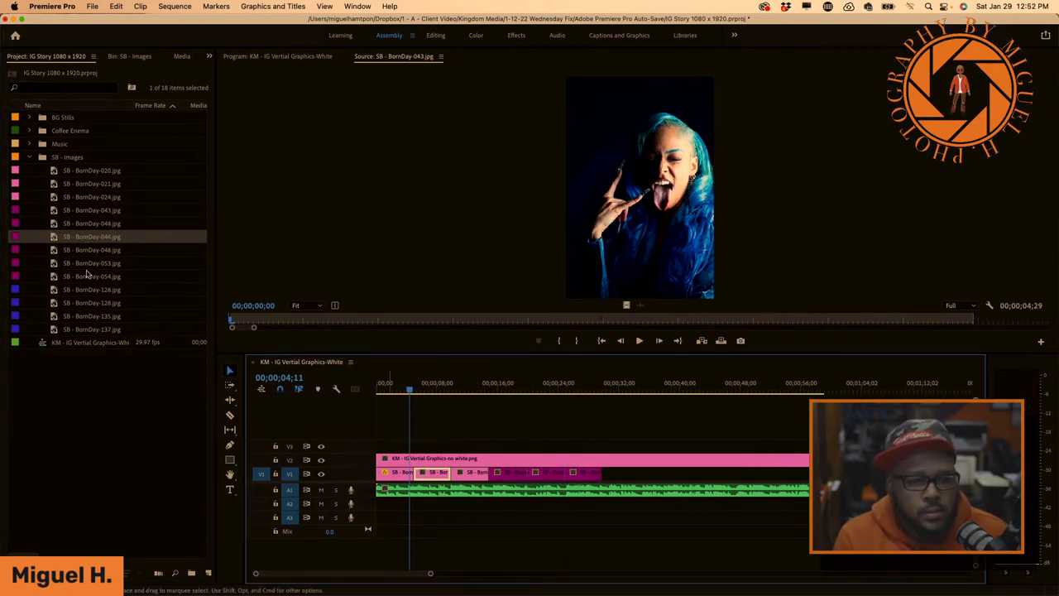
Add SB - BornDay-048.jpg, SB - BornDay-126.jpg and SB - BornDay-128.jpg in order at the end of the V1 clips
left_click(72, 252)
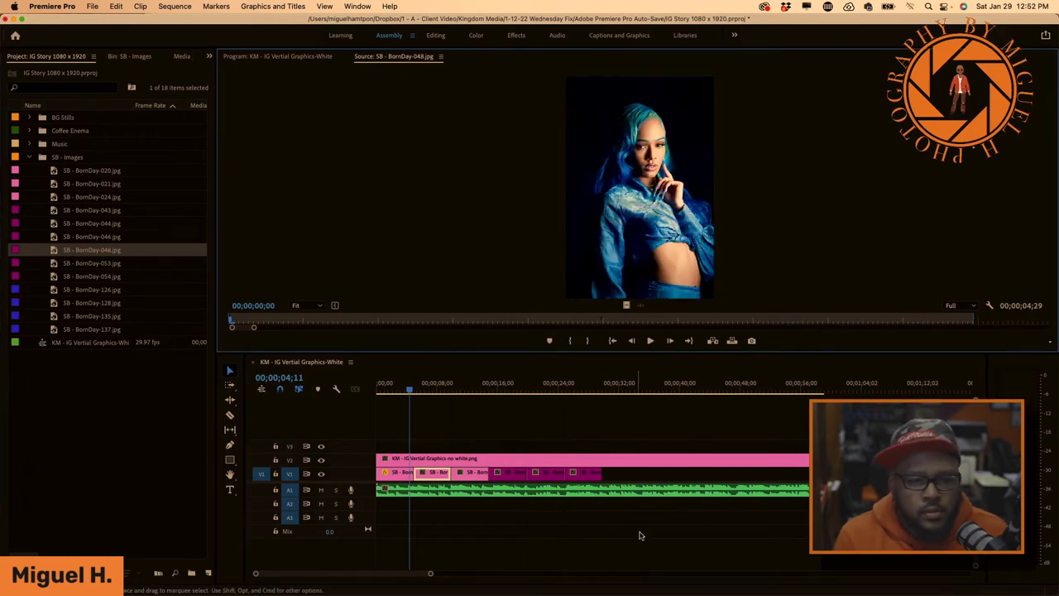
left_click_drag(101, 253, 610, 482)
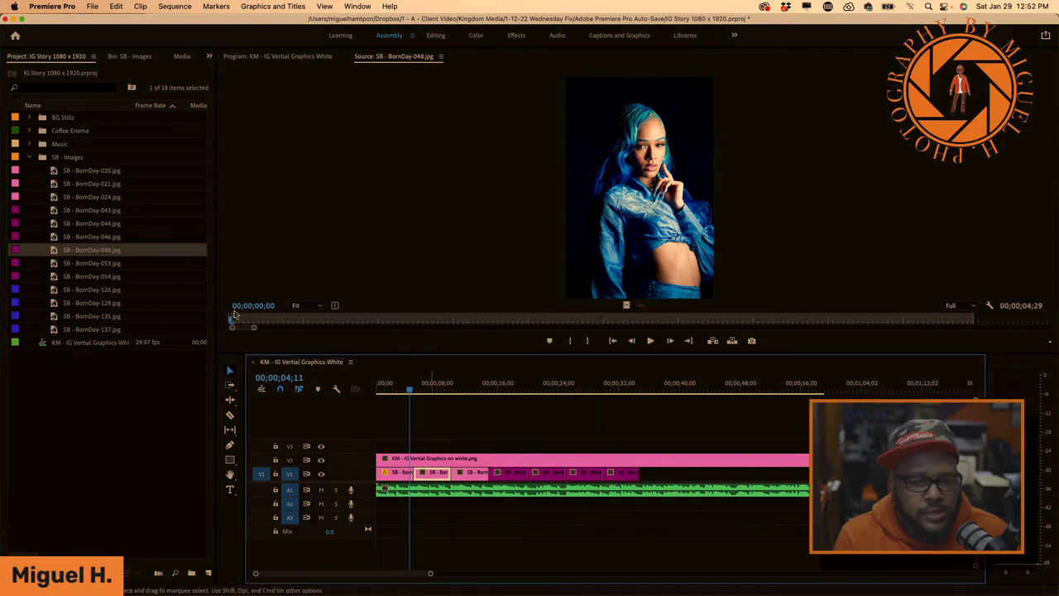
left_click(85, 293)
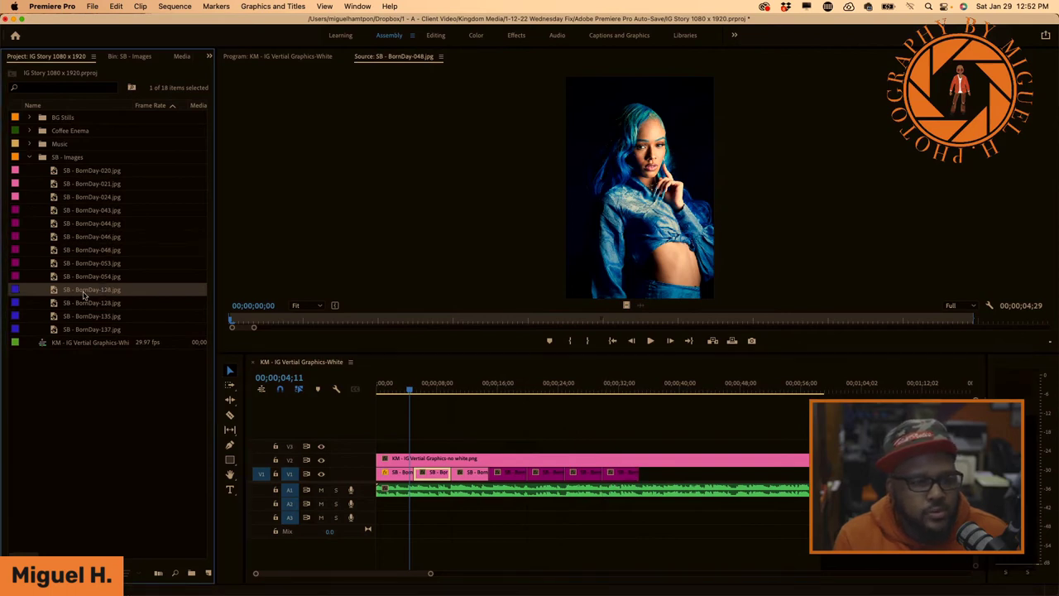
left_click_drag(83, 293, 651, 474)
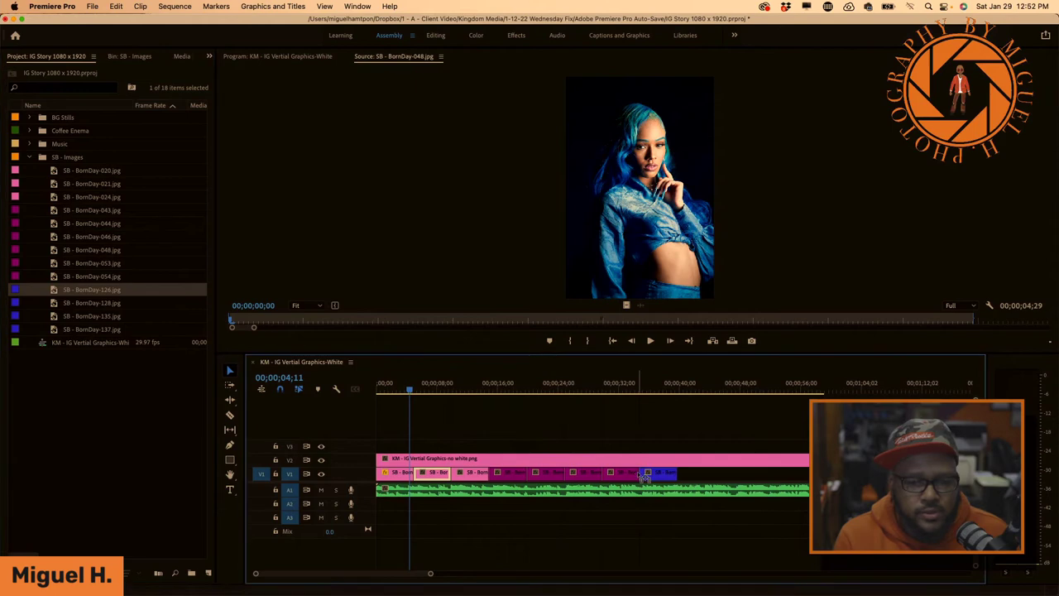
left_click(83, 306)
left_click_drag(83, 307, 685, 489)
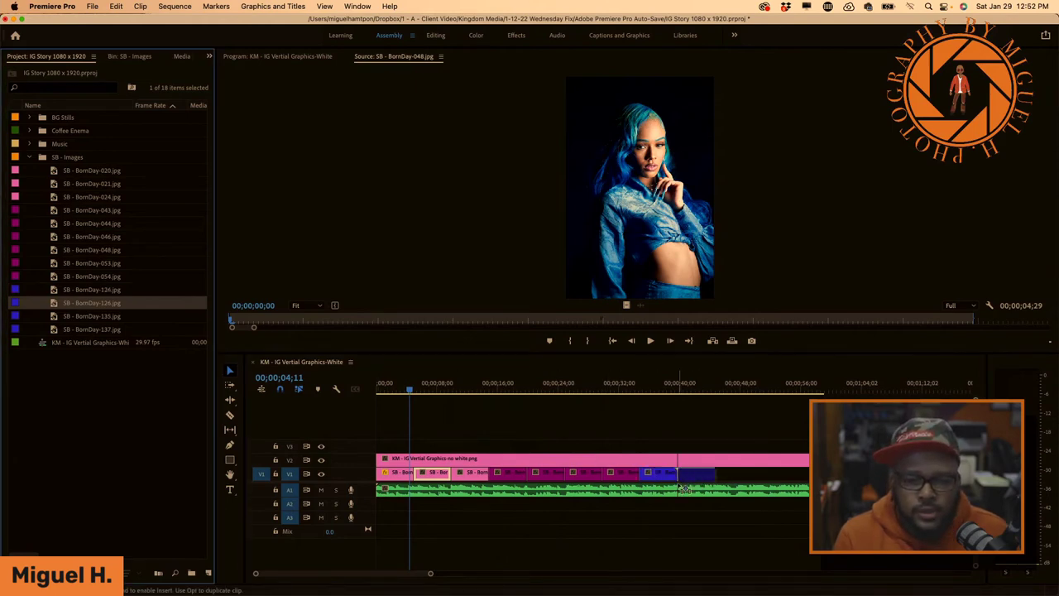
Add SB - BornDay-135.jpg and SB - BornDay-137.jpg in order at the end of the V1 clips
left_click(97, 319)
left_click_drag(652, 498, 720, 476)
left_click_drag(83, 329, 759, 472)
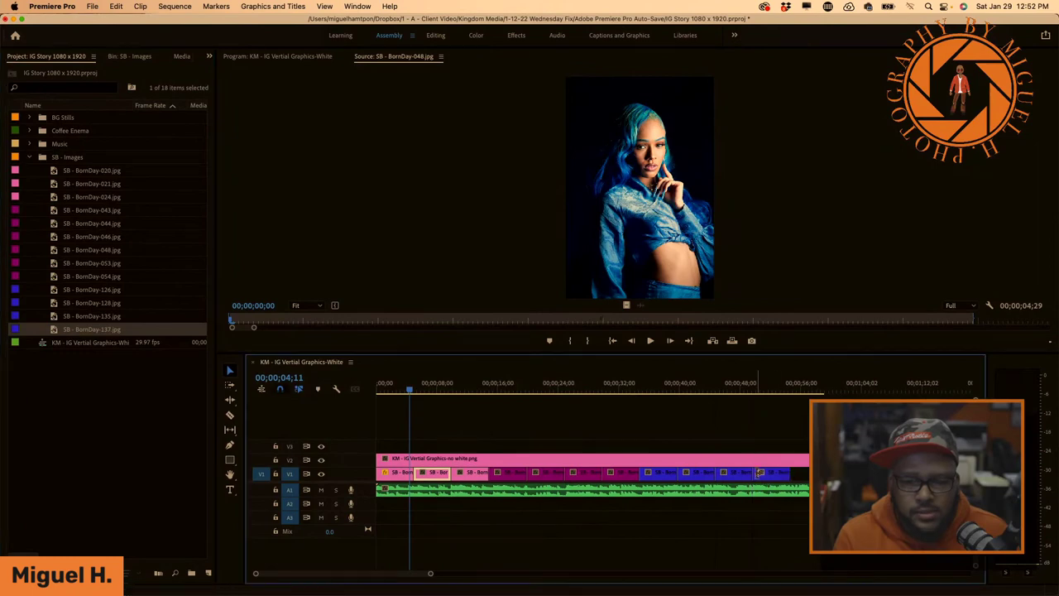
Trim the overlay graphic and the music track so both end with the last image on V1
key("super+a")
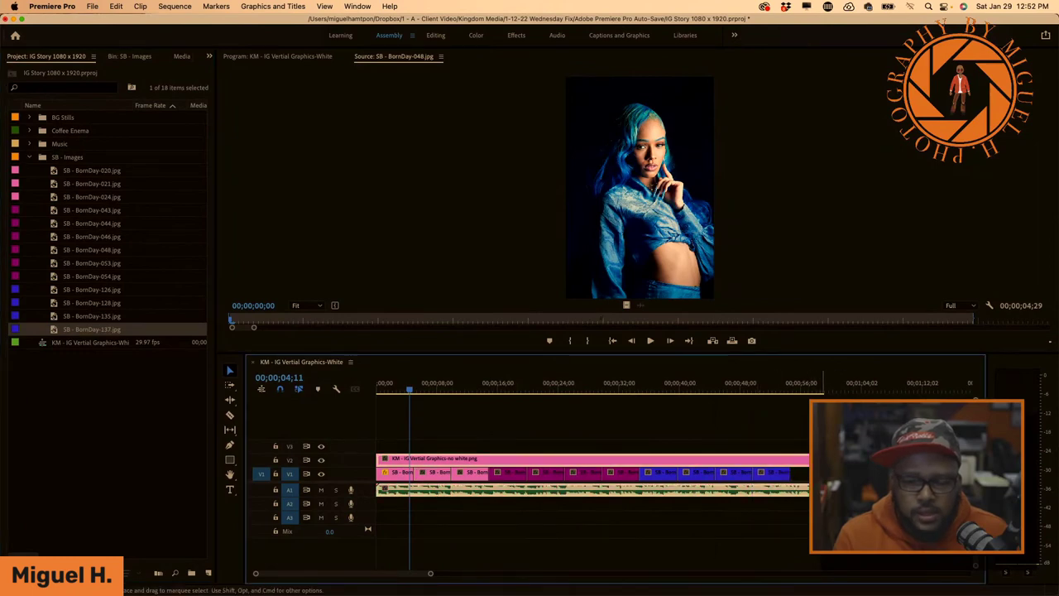
left_click_drag(809, 465, 791, 467)
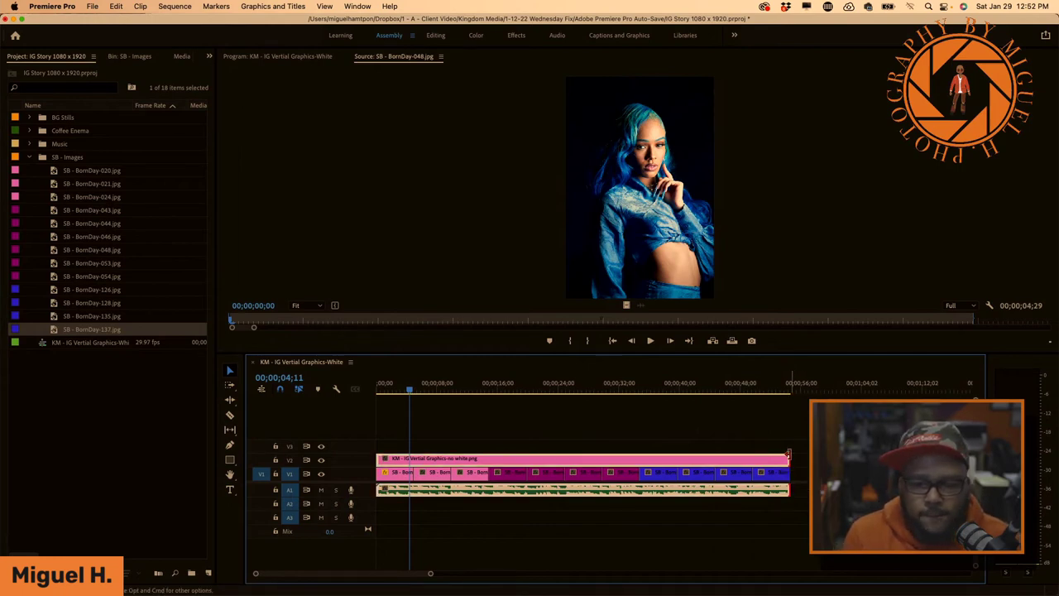
left_click(788, 455)
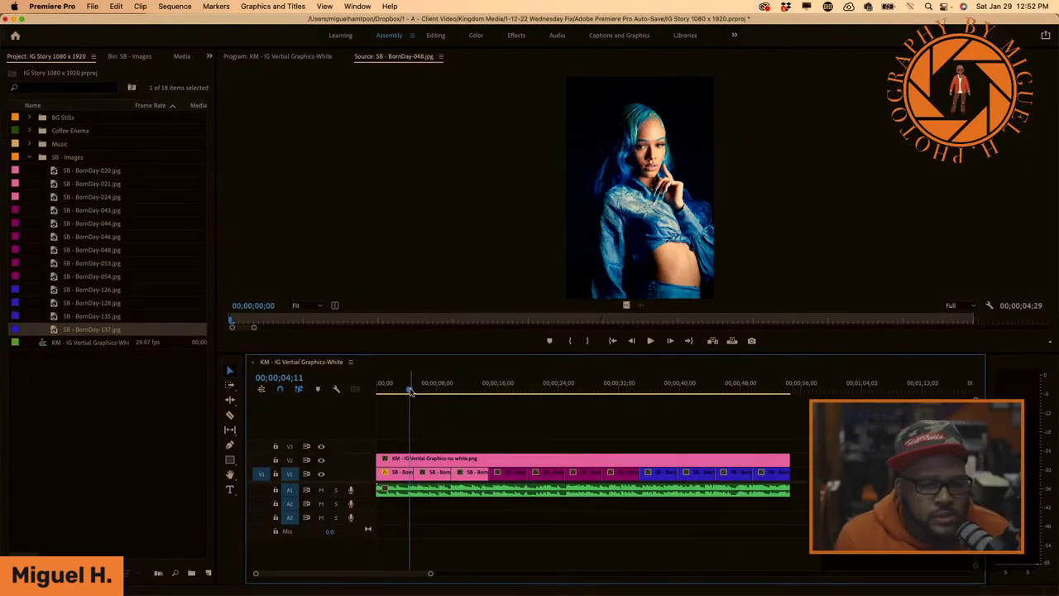
Play the sequence from the beginning to check how the images fit behind the overlay with the music
left_click_drag(409, 391, 376, 455)
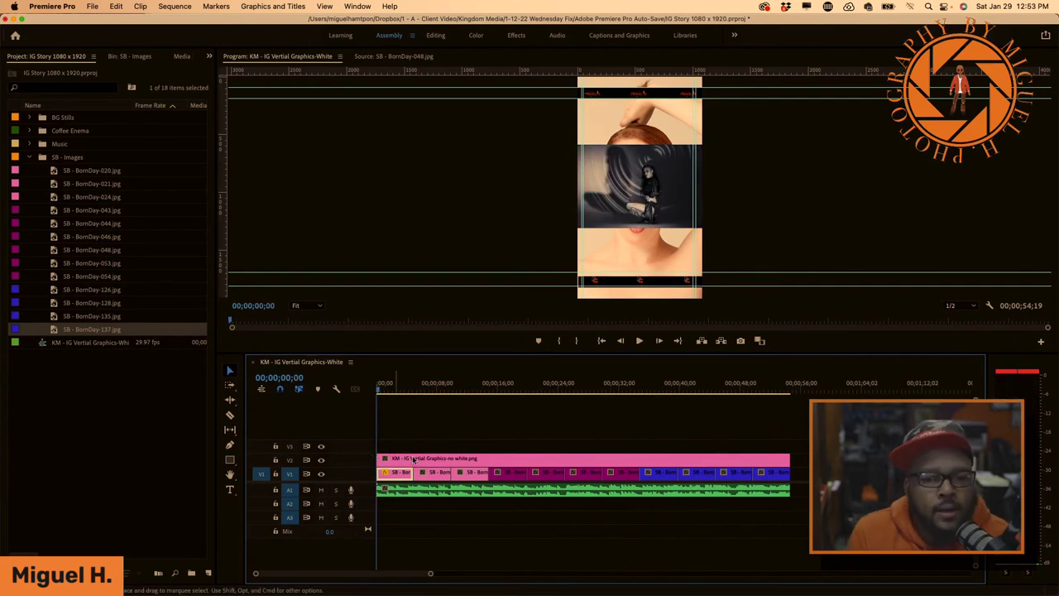
left_click(422, 473)
left_click(403, 478)
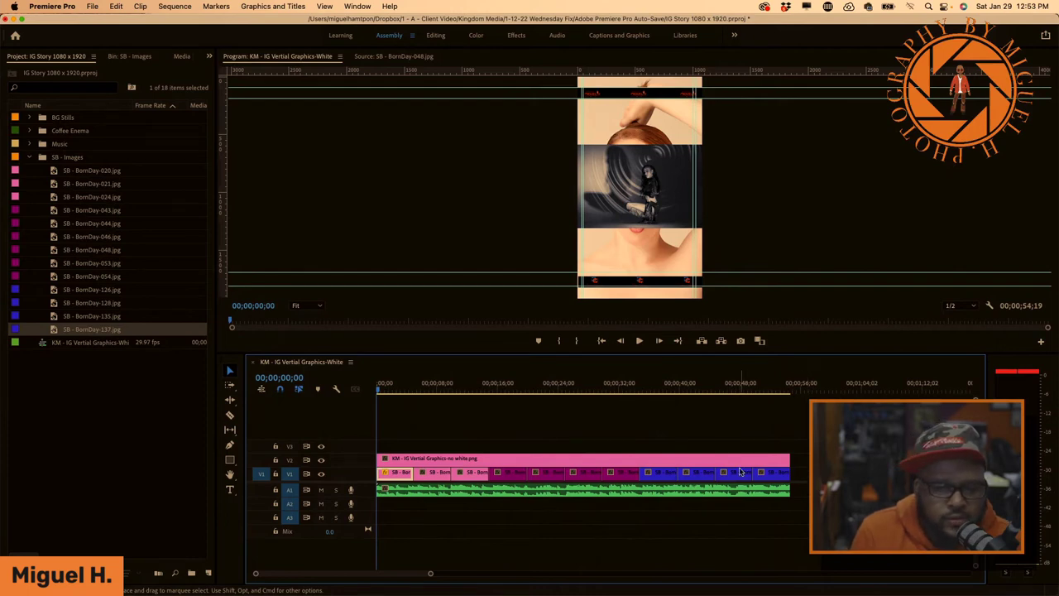
key("space")
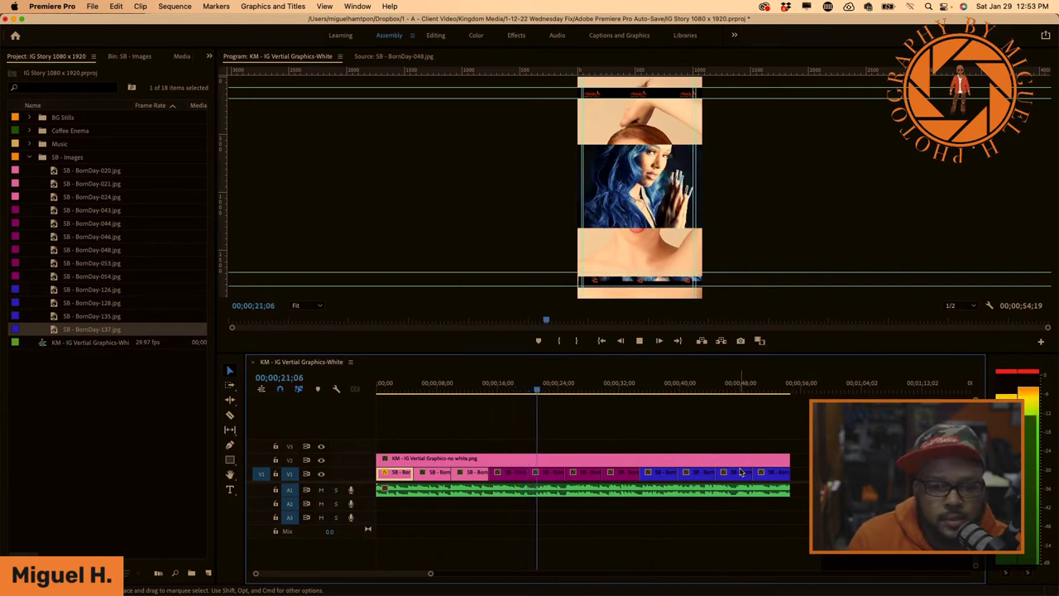
key("space")
key("d")
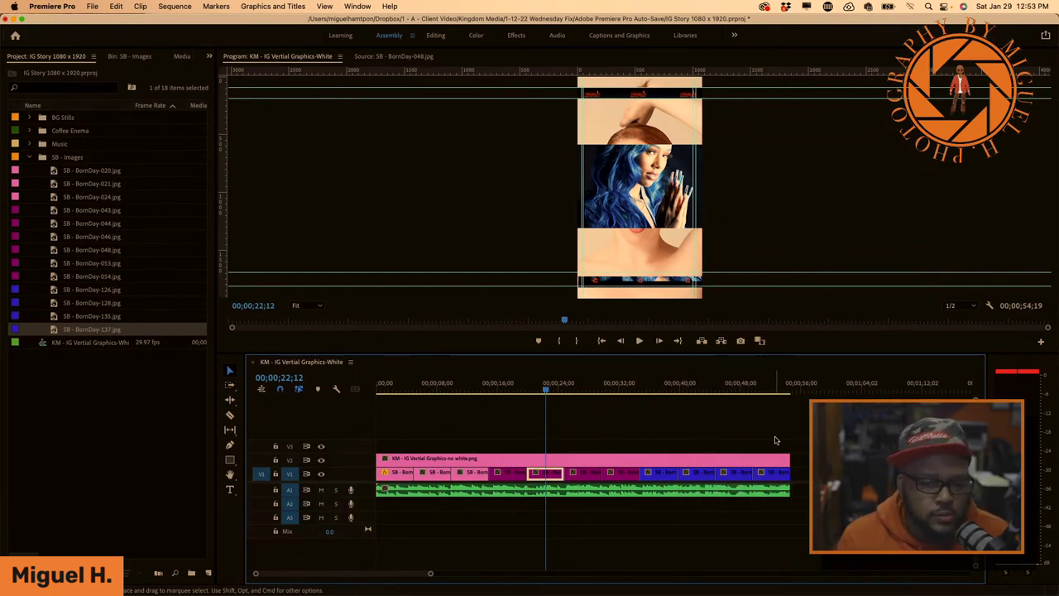
left_click(782, 461)
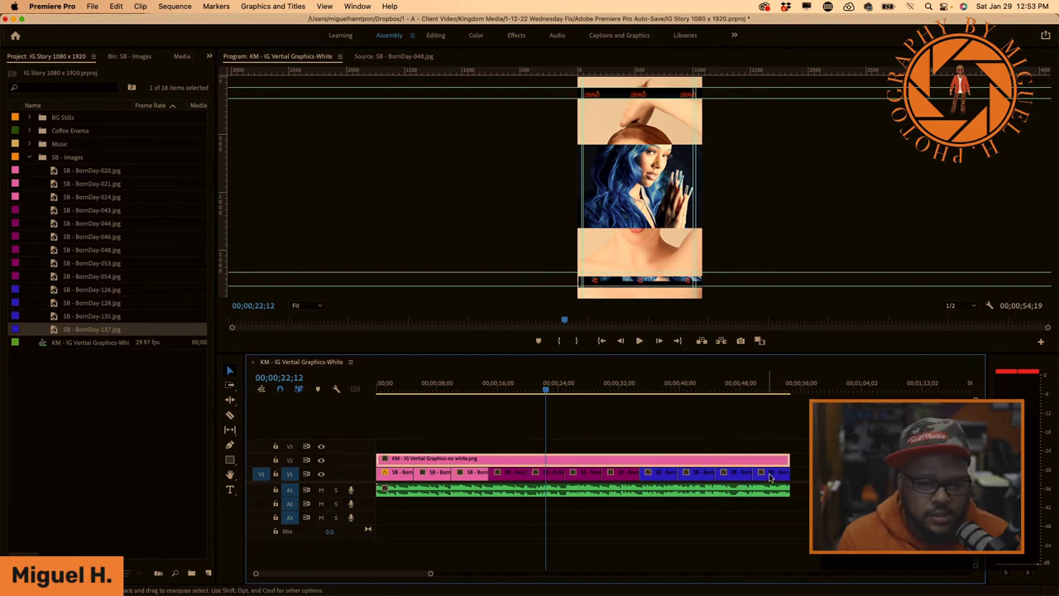
Set the scale of the second V1 image, SB - BornDay-021.jpg, to 108
left_click(430, 388)
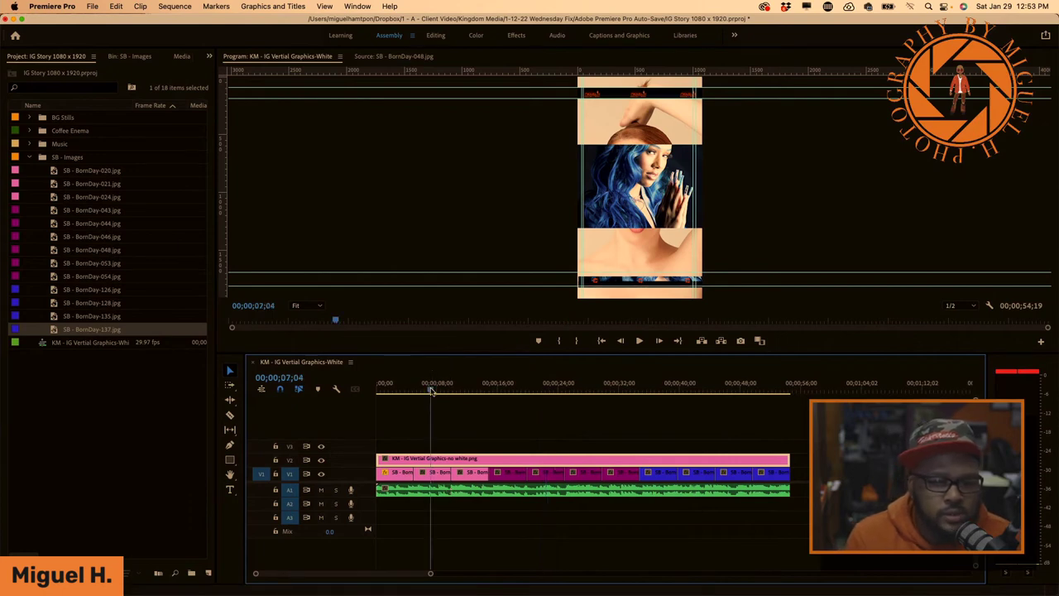
left_click(441, 474)
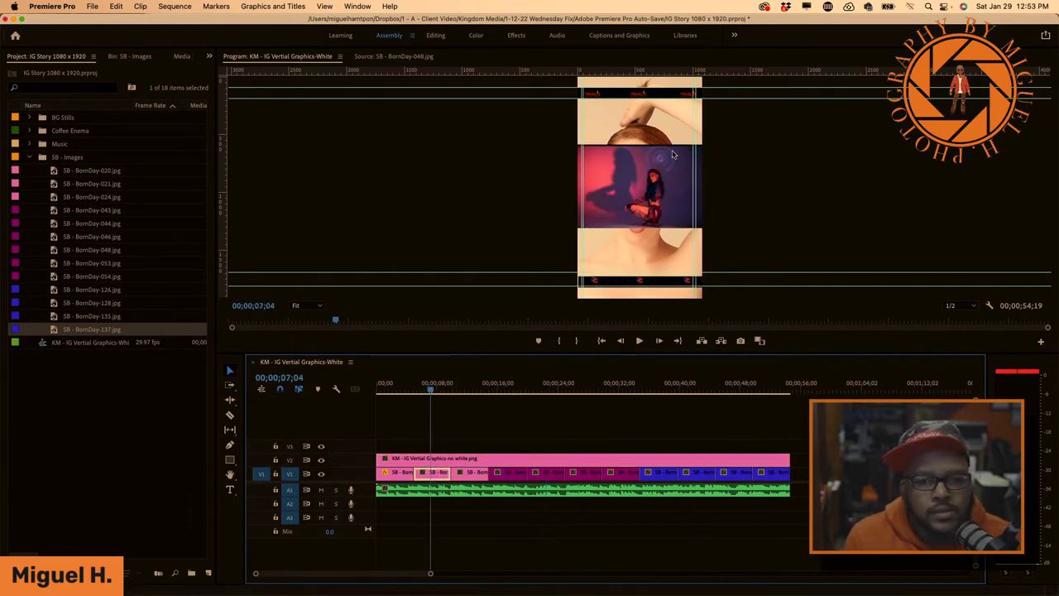
left_click(185, 56)
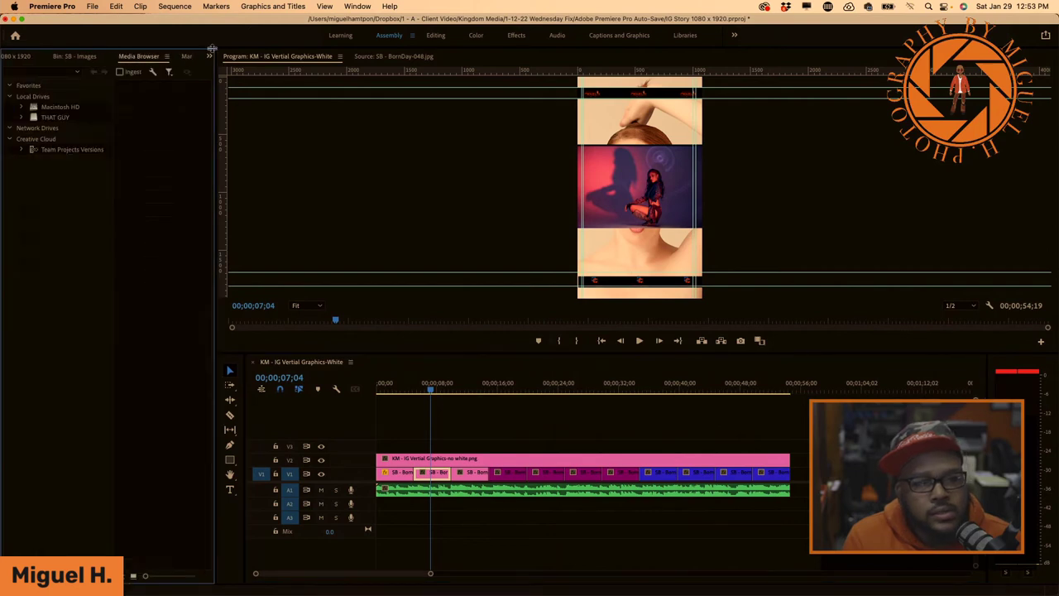
left_click(211, 56)
left_click(236, 131)
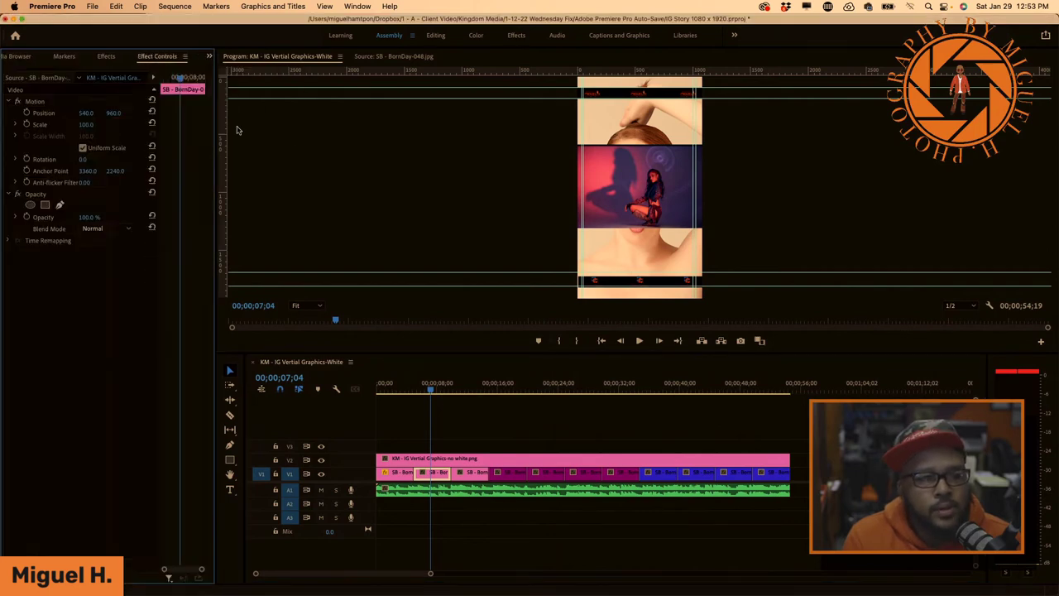
left_click(399, 478)
left_click(424, 478)
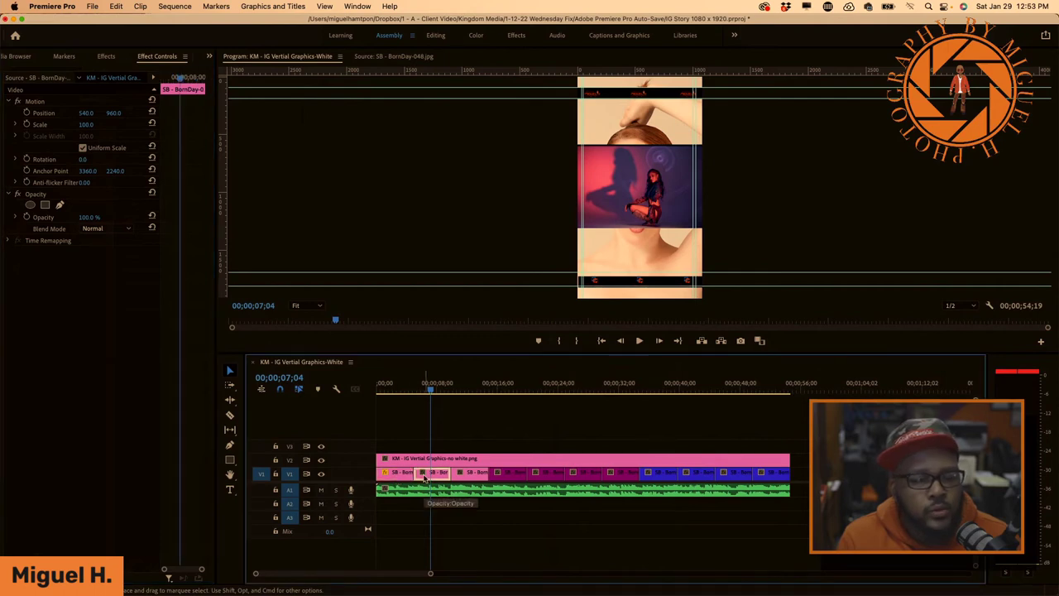
left_click(87, 124)
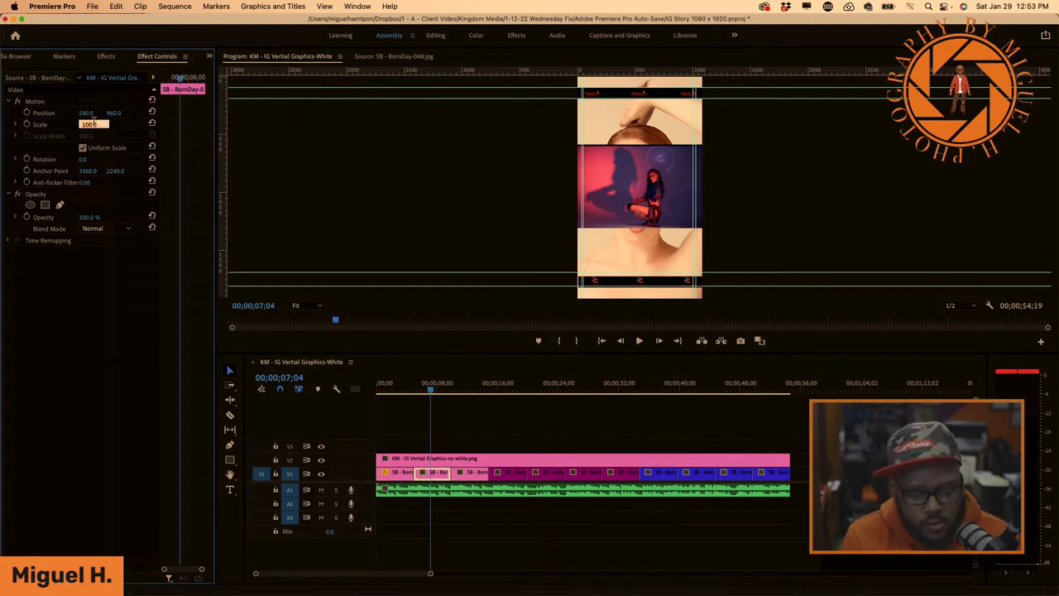
key("Return")
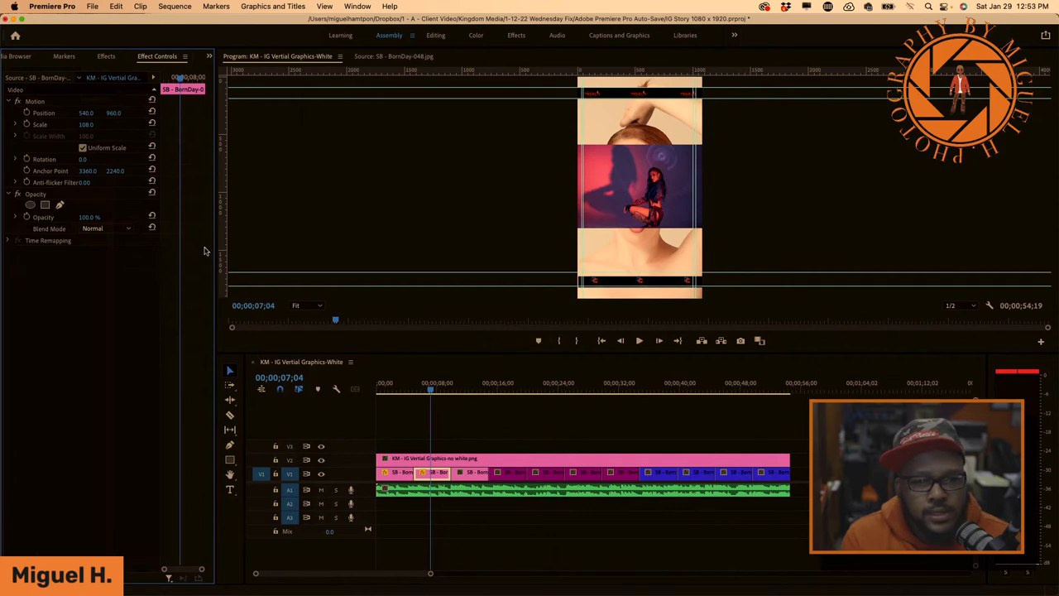
Set the scale of the third V1 image, SB - BornDay-024.jpg, to 108
left_click(465, 471)
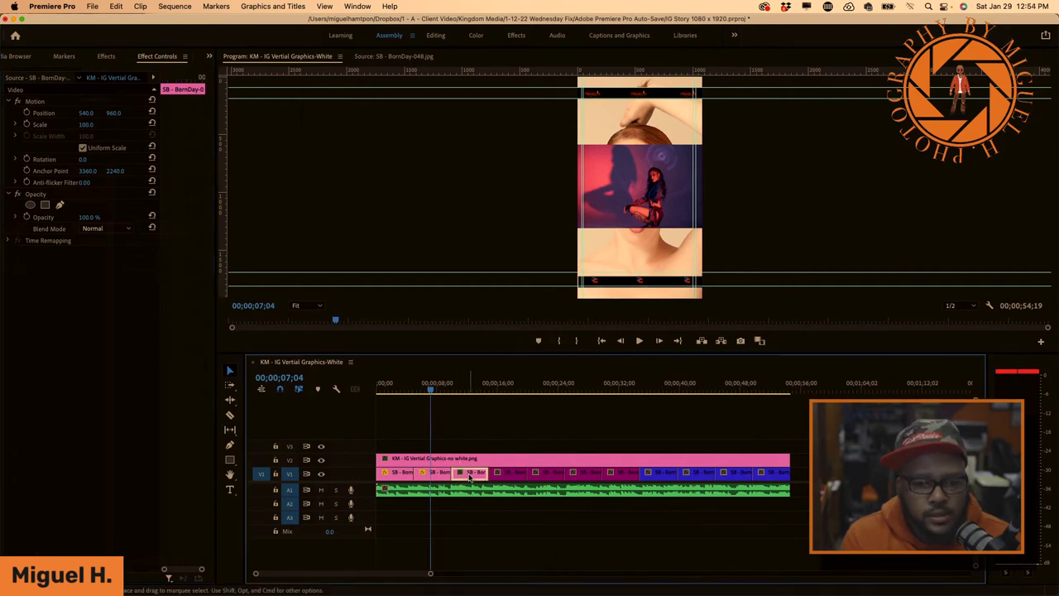
left_click(469, 390)
left_click(89, 124)
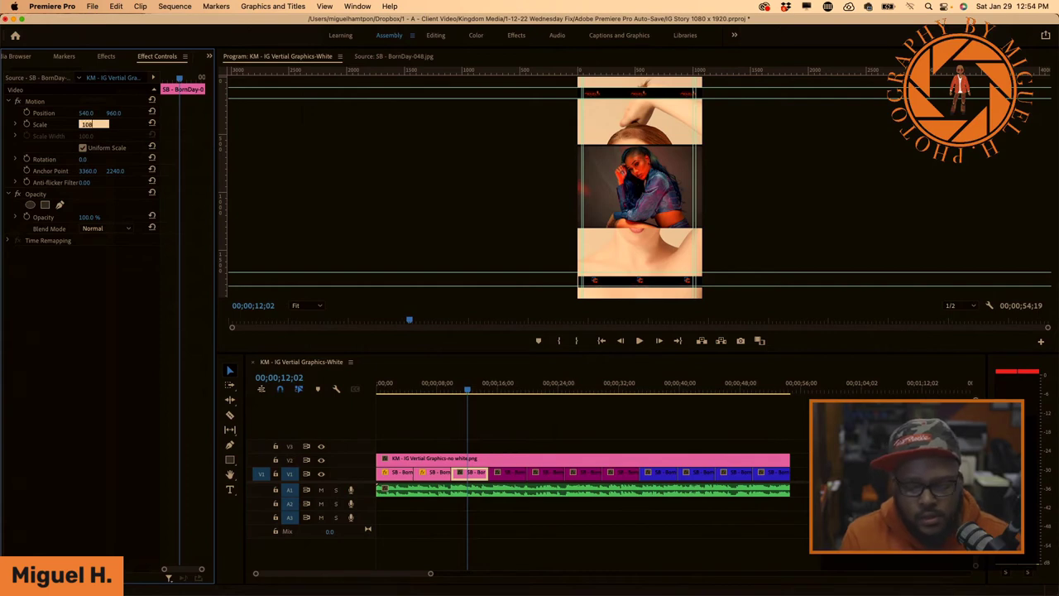
key("Return")
Check the fourth V1 image, SB - BornDay-043.jpg, without the overlay, and set its scale to 47 and horizontal position to about 241
left_click(500, 388)
left_click(514, 474)
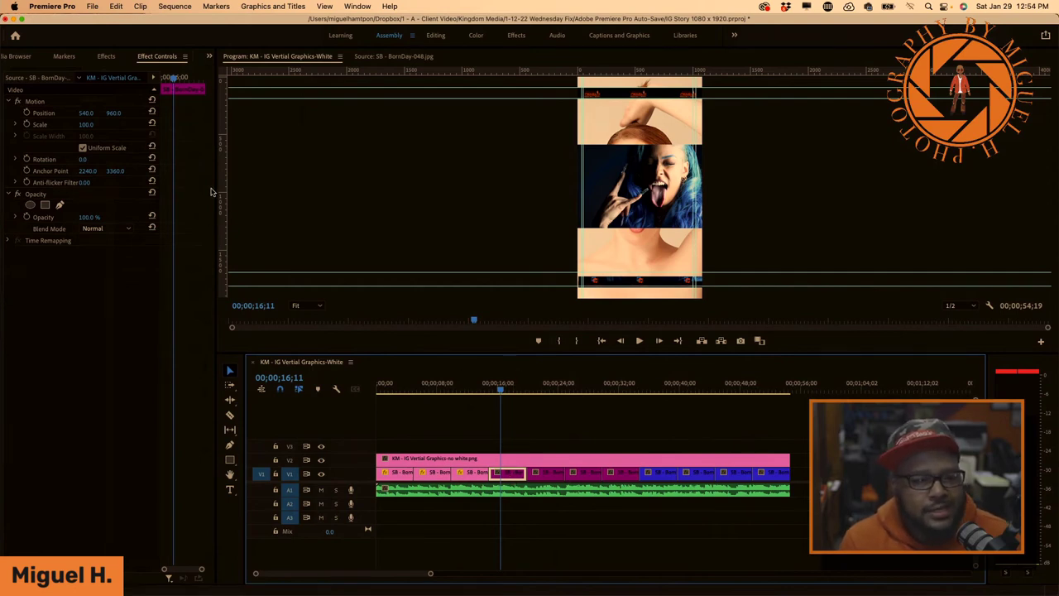
left_click(322, 461)
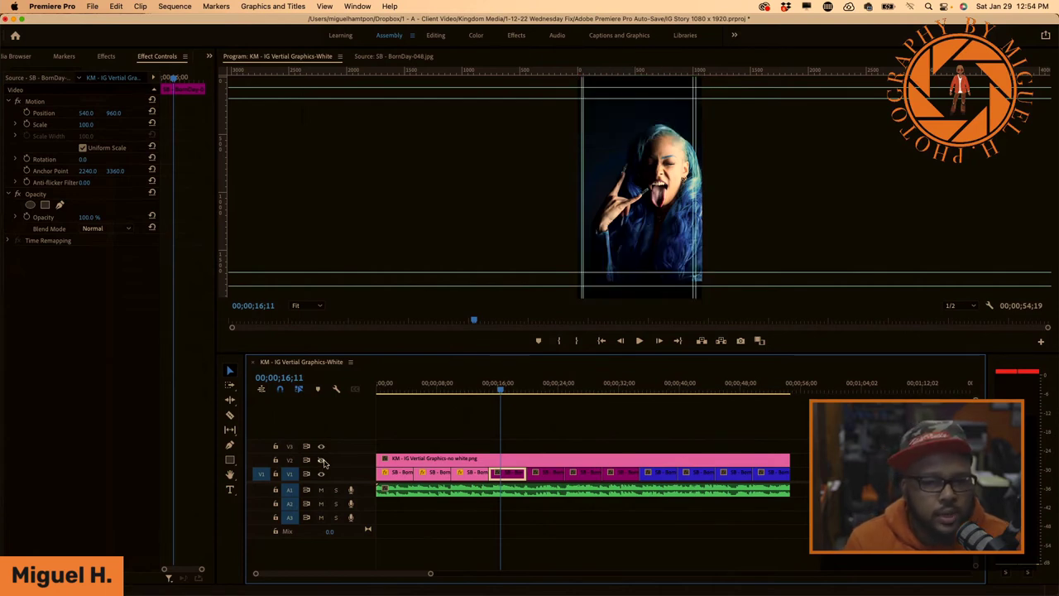
left_click(322, 461)
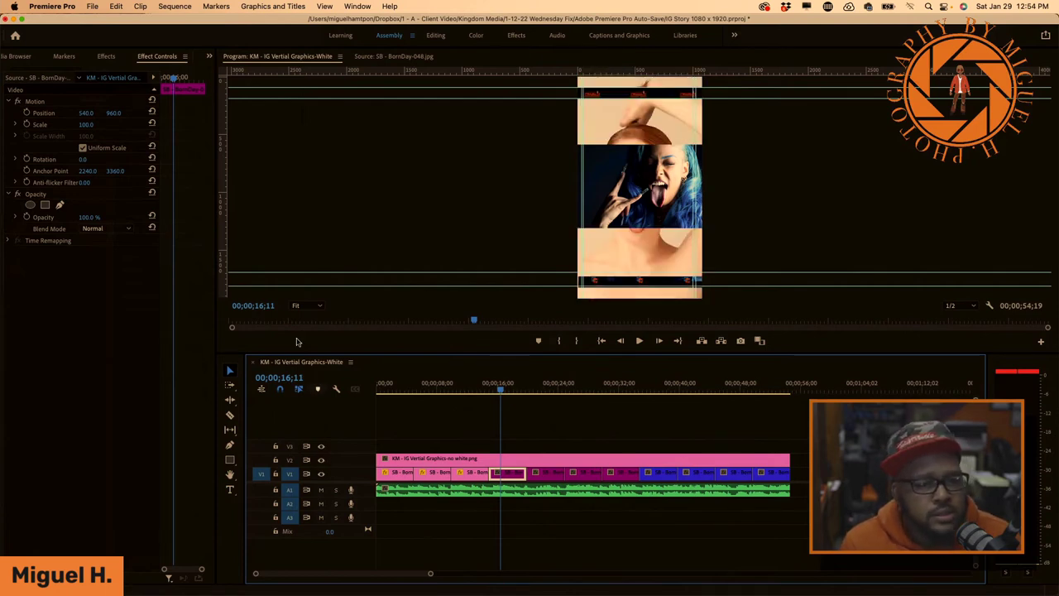
left_click_drag(89, 126, 44, 126)
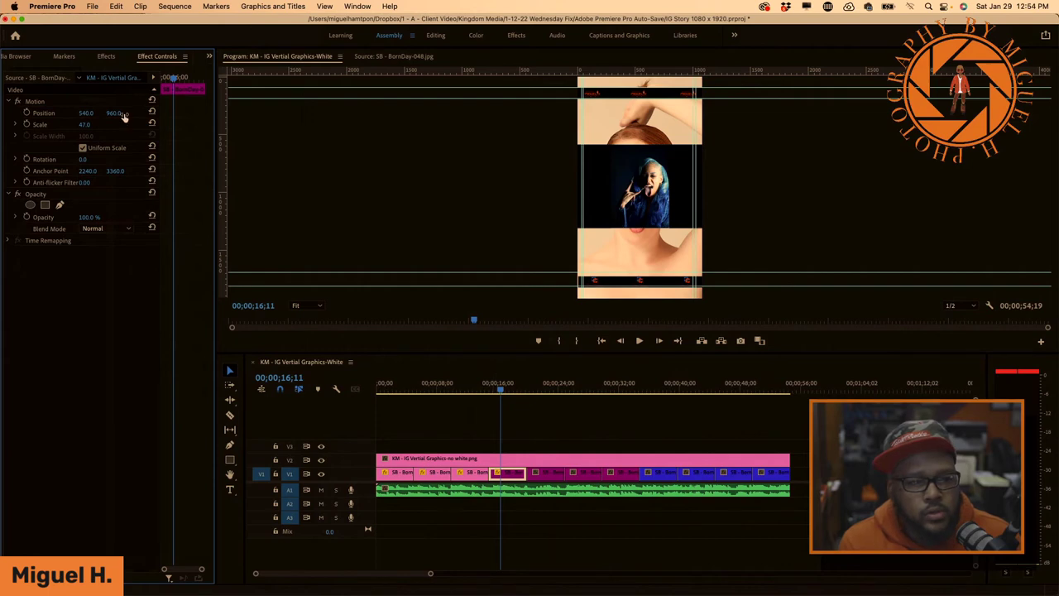
left_click_drag(86, 113, 28, 113)
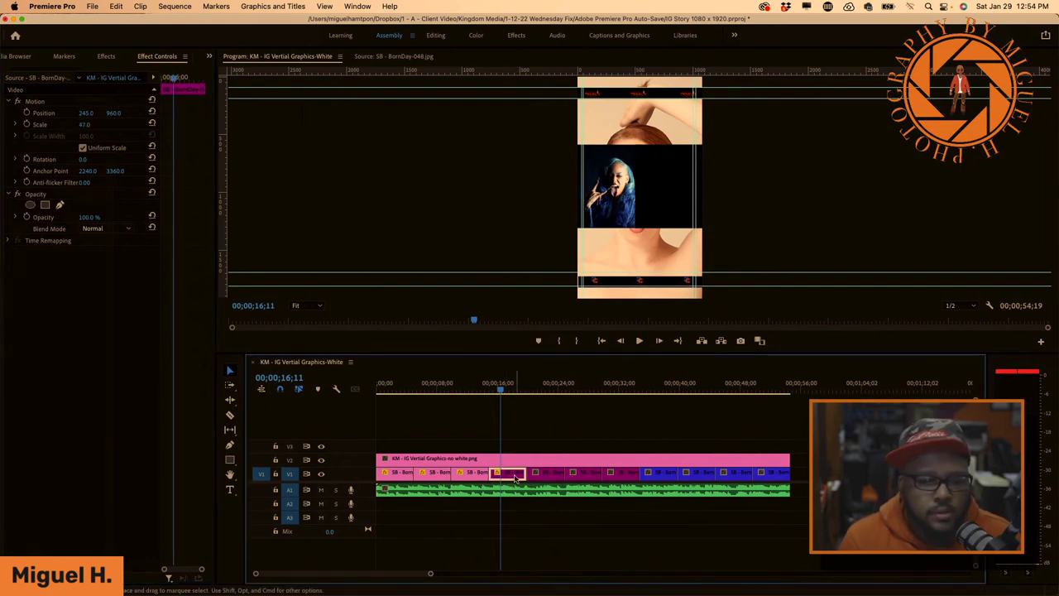
Move the overlay graphic up to V4 and stack SB - BornDay-044.jpg on V2 directly above SB - BornDay-043.jpg
left_click(542, 477)
left_click_drag(543, 477, 508, 447)
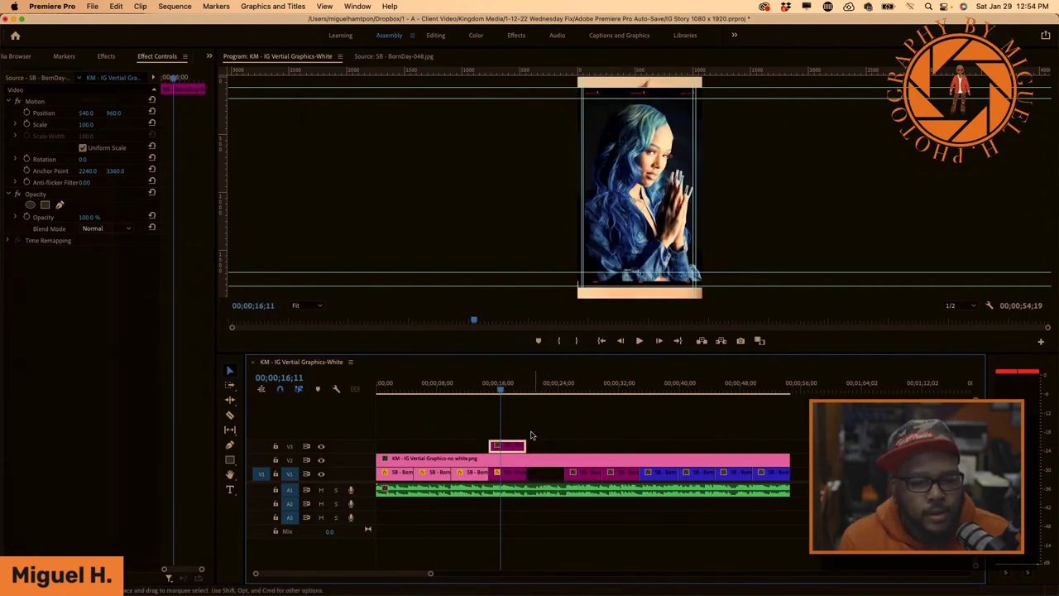
double_click(522, 461)
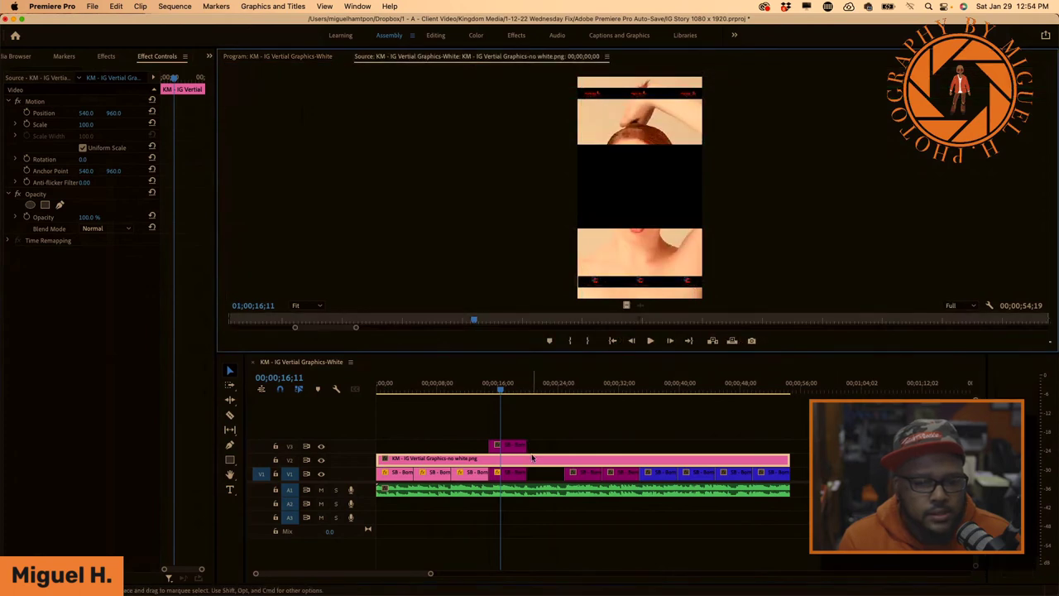
mouse_move(532, 458)
left_mouse_down()
mouse_move(533, 432)
mouse_move(512, 464)
left_mouse_up()
left_click(513, 448)
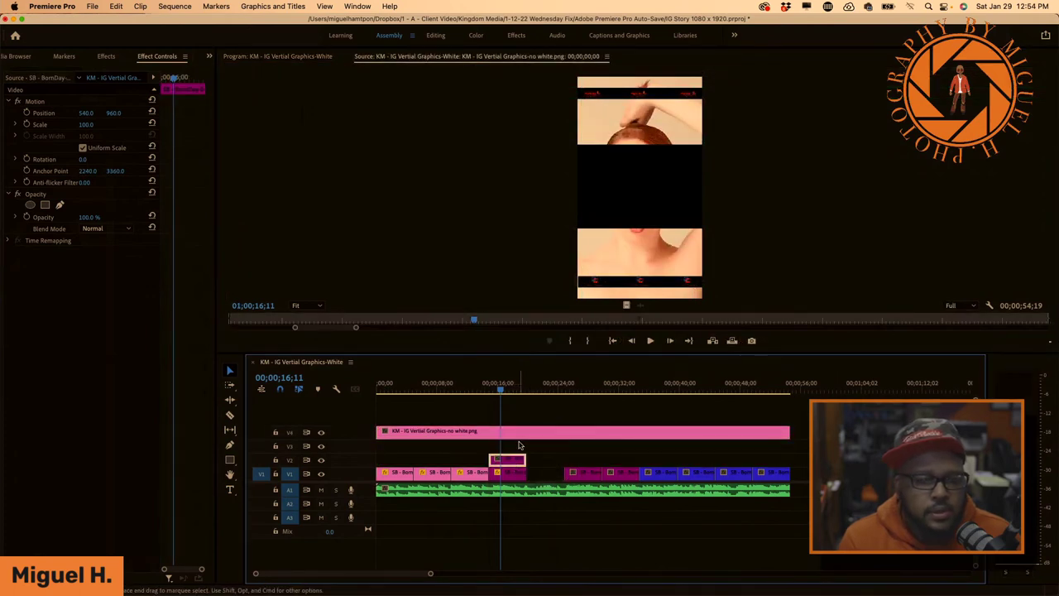
Place the stacked images side by side: V2 image at scale 46 and position 817, 959; V1 image at horizontal position 281
left_click_drag(499, 389, 510, 389)
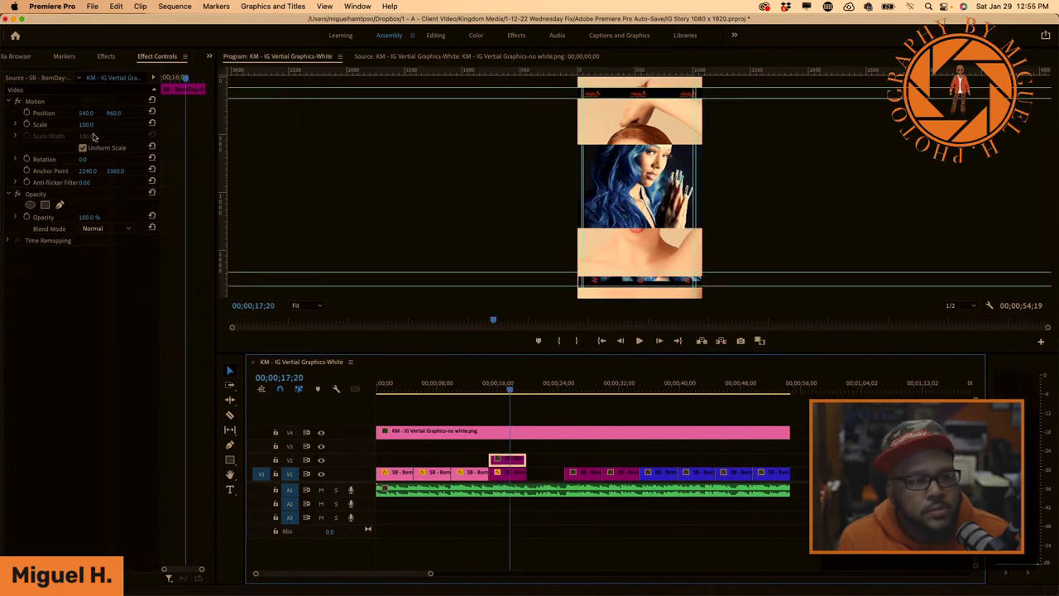
left_click_drag(86, 126, 179, 113)
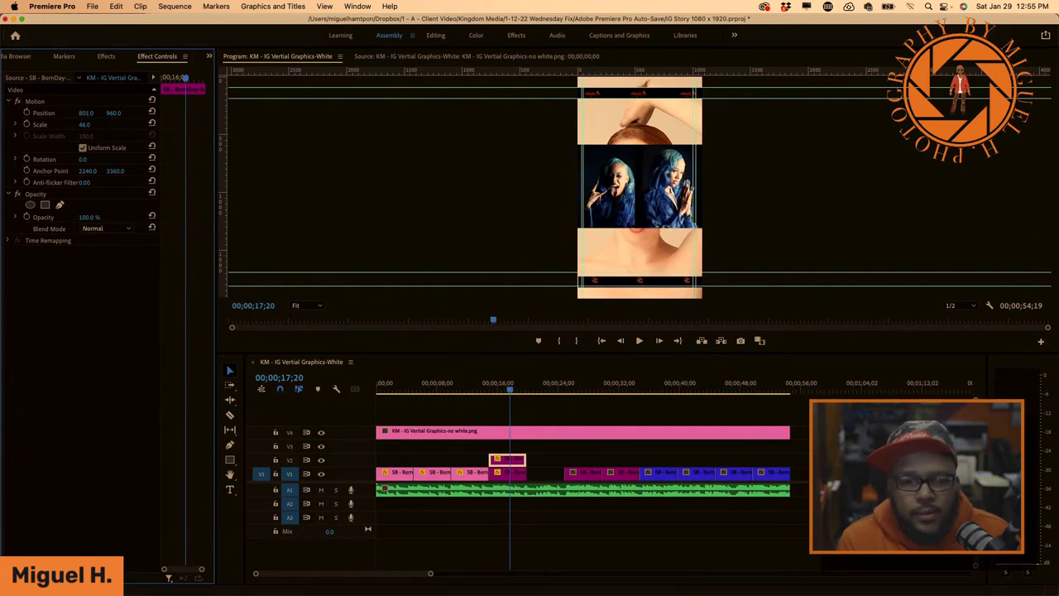
left_click(511, 476)
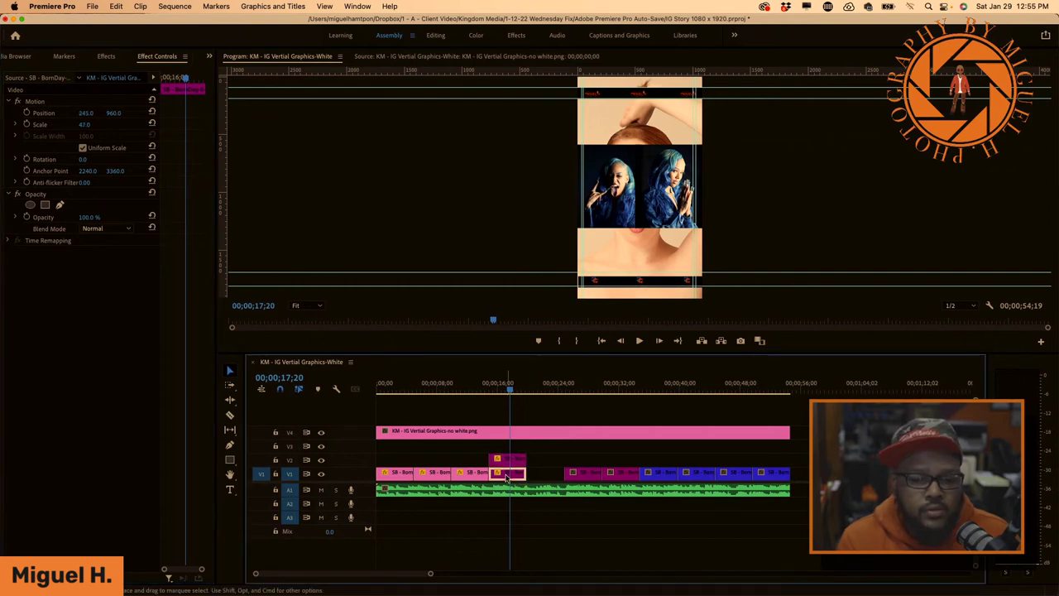
left_click_drag(84, 115, 91, 114)
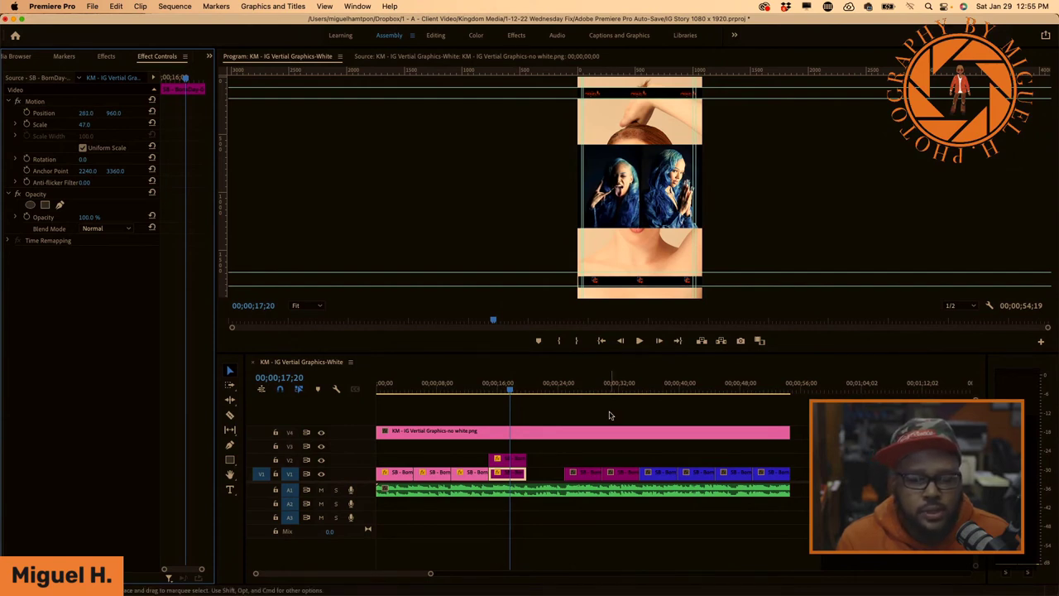
left_click(509, 459)
left_click_drag(113, 113, 90, 112)
Move the overlay graphic down to V3 and stack SB - BornDay-048.jpg on V2 over SB - BornDay-046.jpg, directly behind the first pair
left_click_drag(562, 431, 561, 445)
left_click_drag(592, 480, 554, 477)
left_click_drag(624, 476, 515, 463)
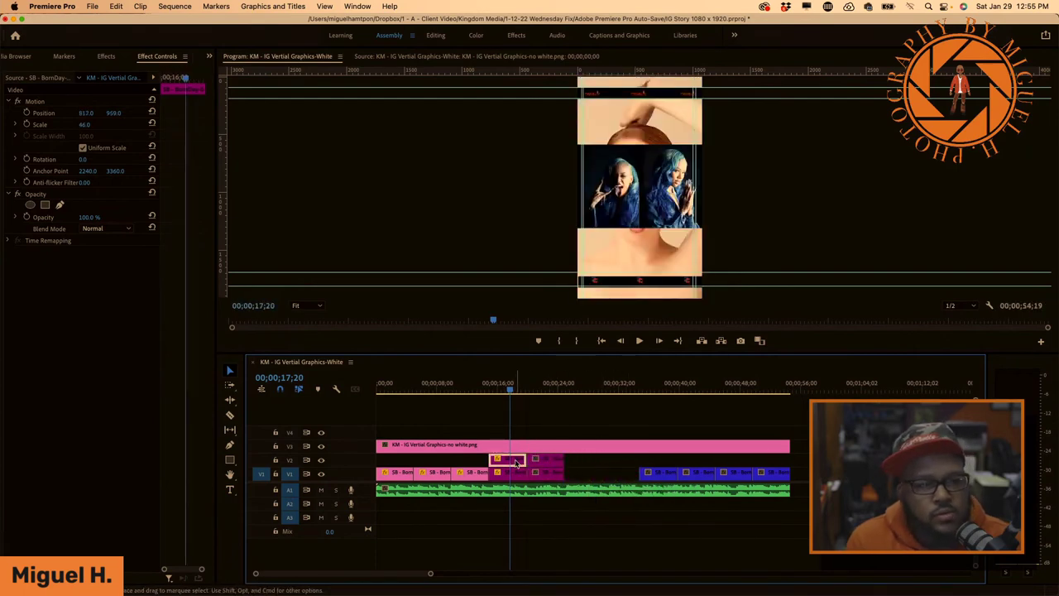
Set the horizontal position of the V2 image in the second pair to 817 and show that pair in the preview
left_click(548, 463)
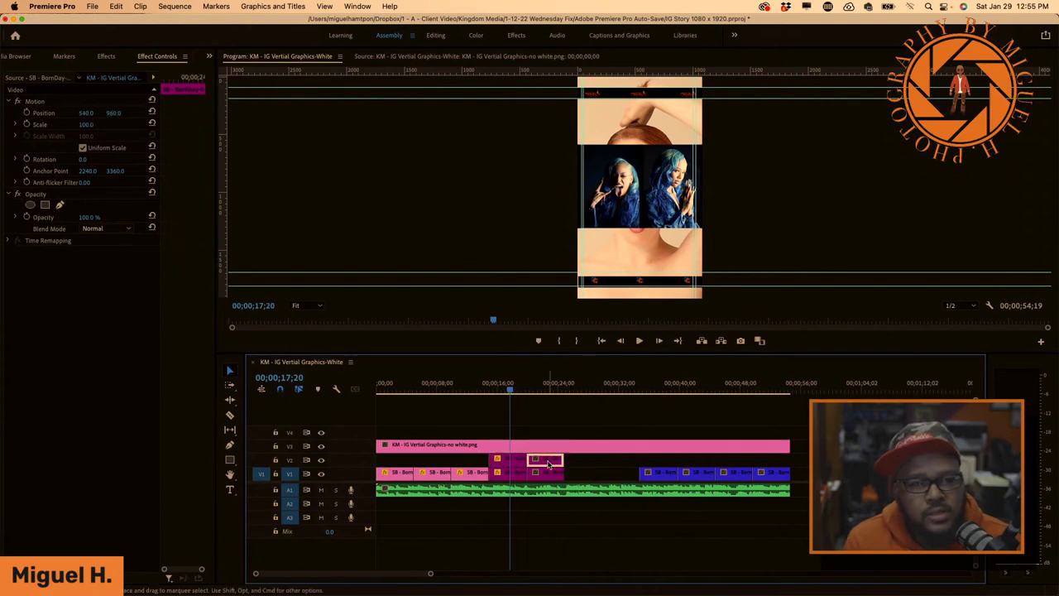
left_click(88, 112)
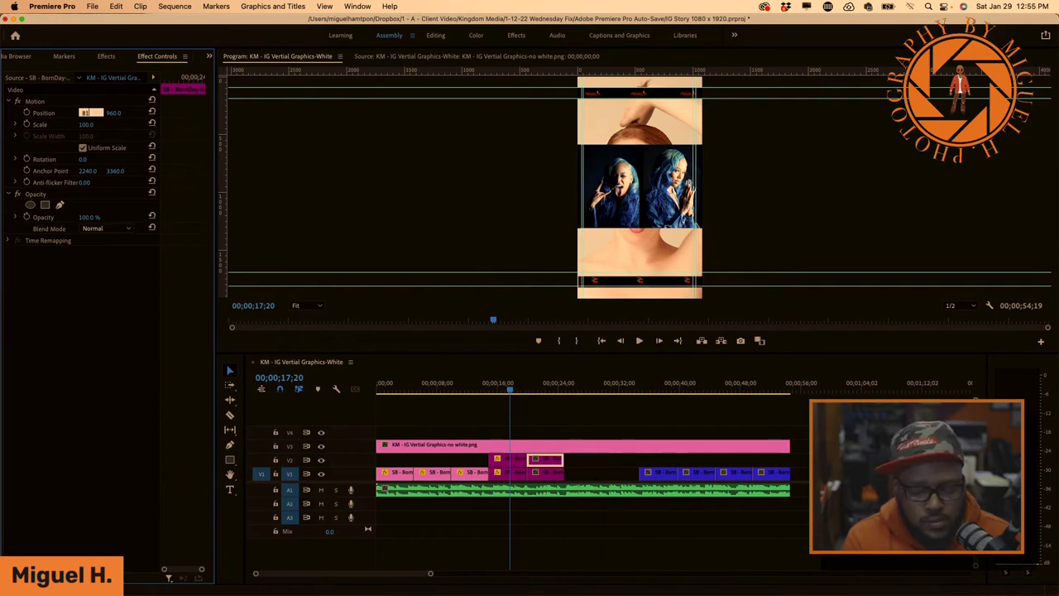
key("Return")
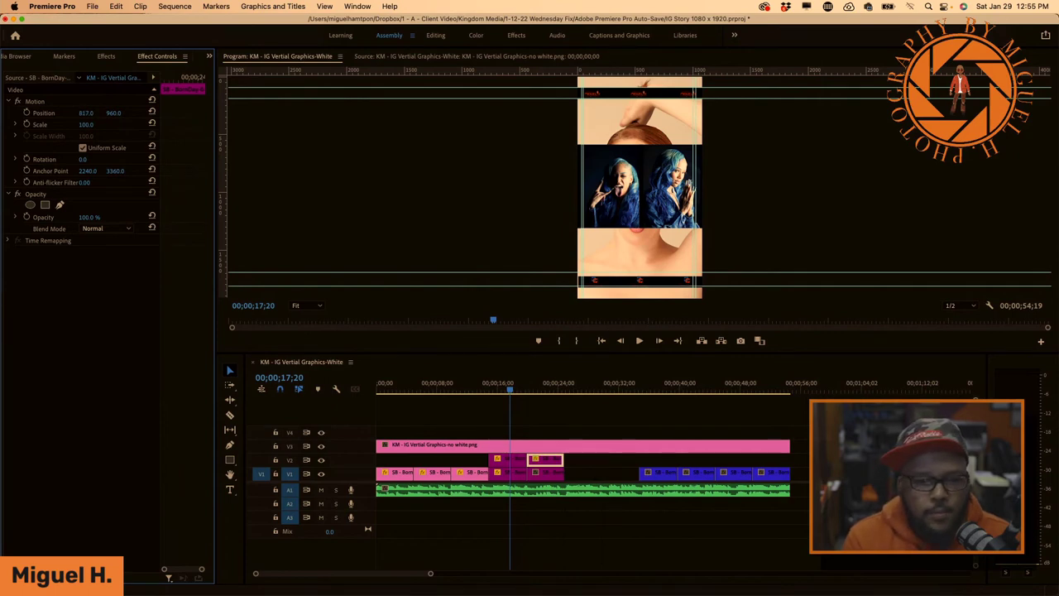
left_click(543, 383)
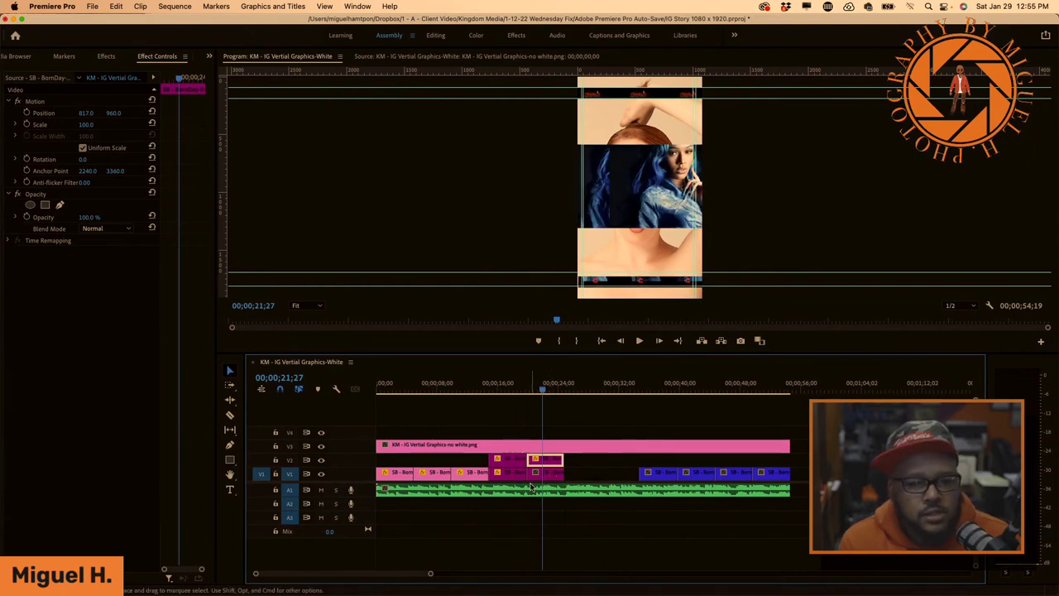
Set the horizontal position of the V1 image in the second pair to 281
left_click(514, 474)
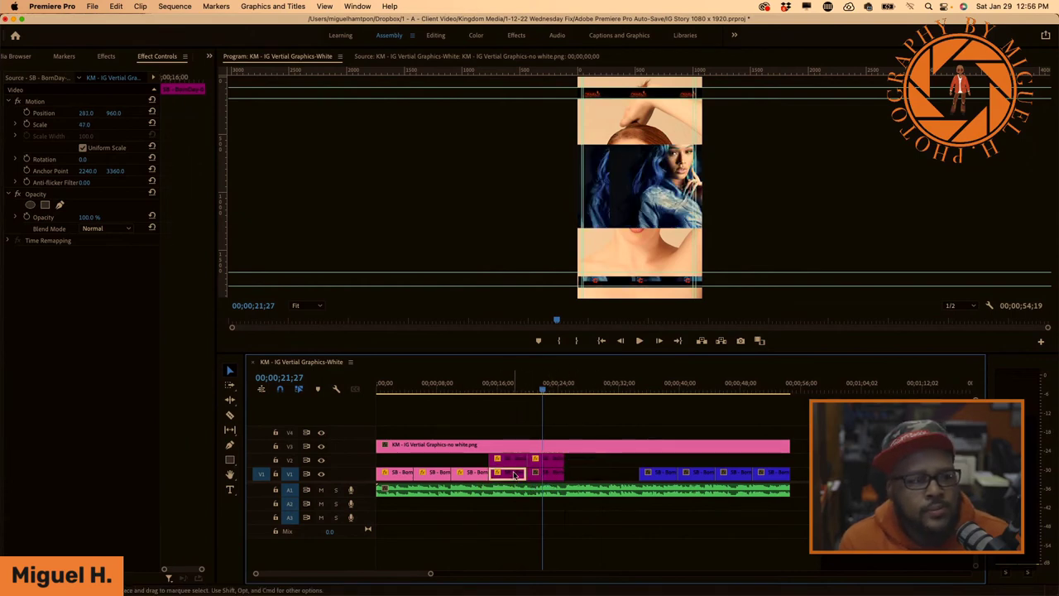
left_click(549, 475)
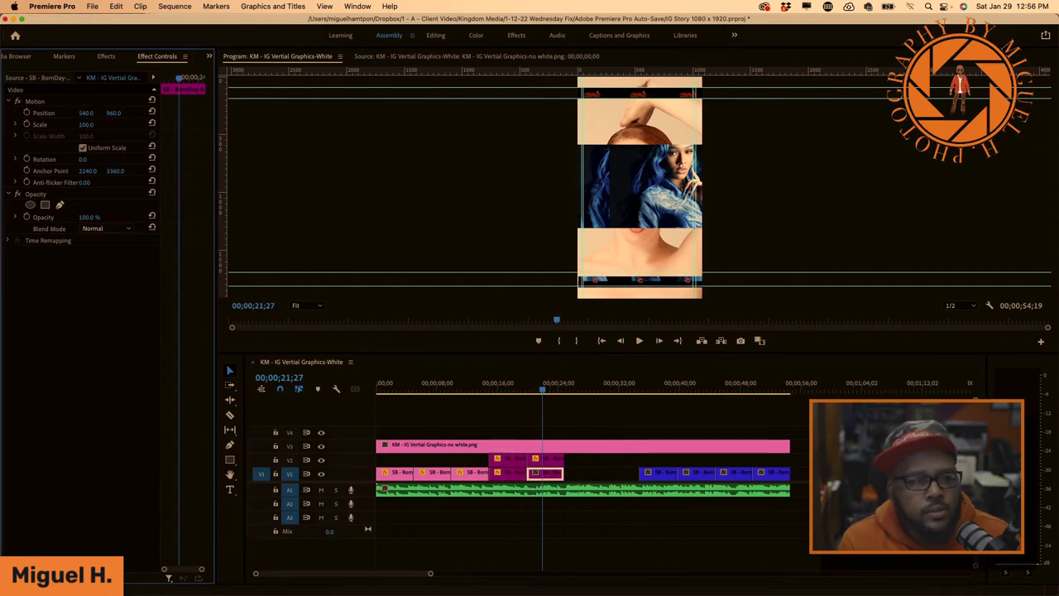
left_click(88, 112)
key("Return")
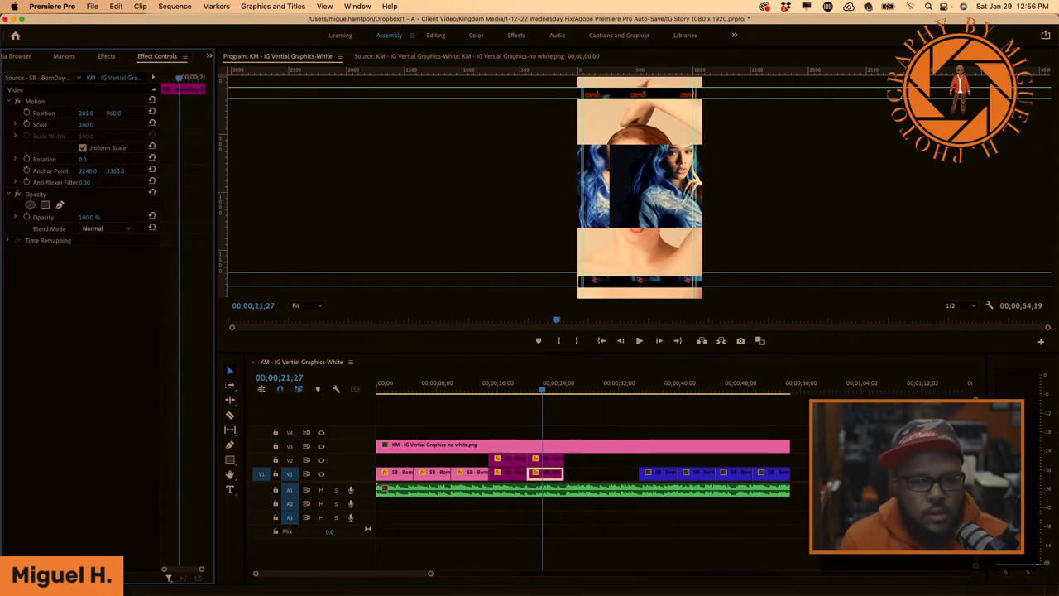
Scale the V2 image in the second pair to 46
left_click(509, 473)
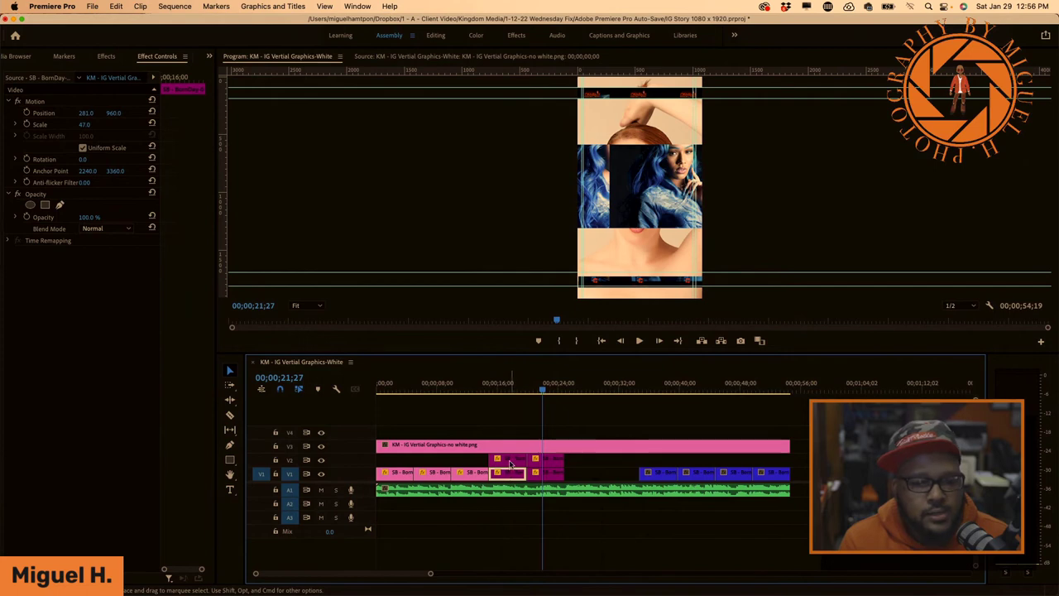
left_click(546, 462)
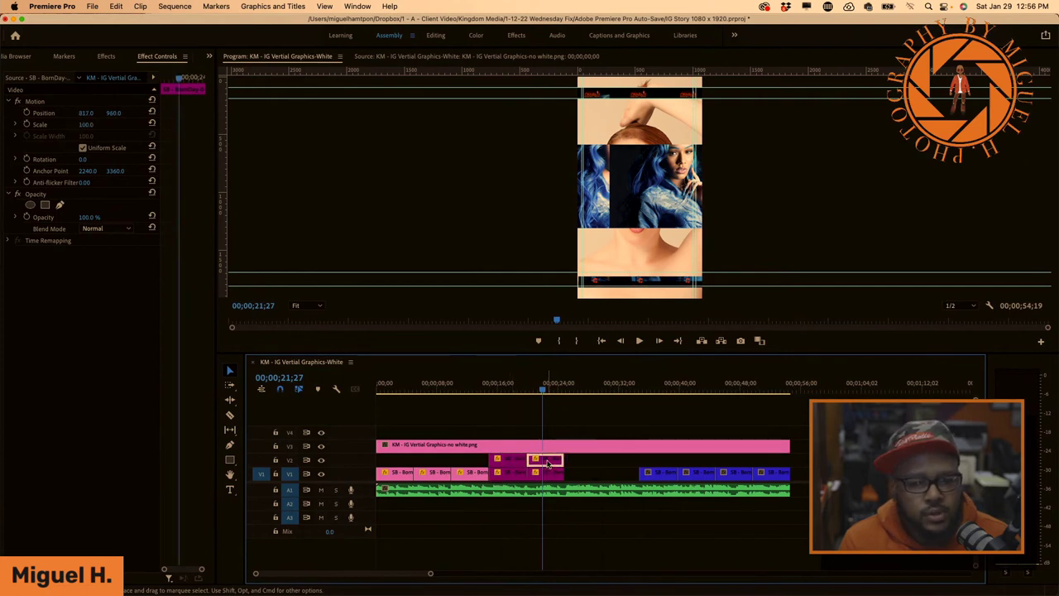
left_click(91, 125)
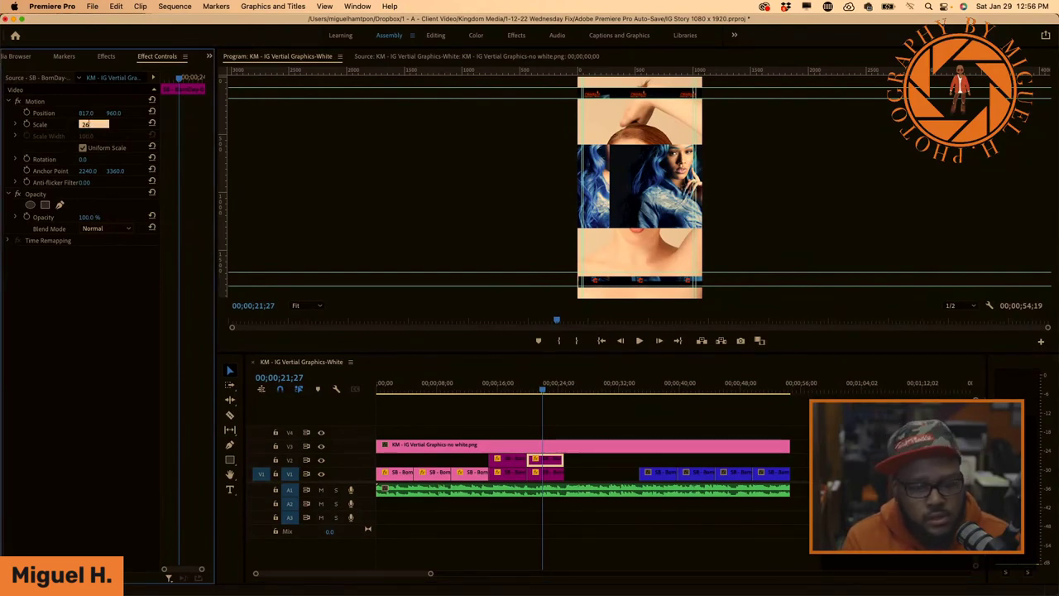
type("40")
key("Return")
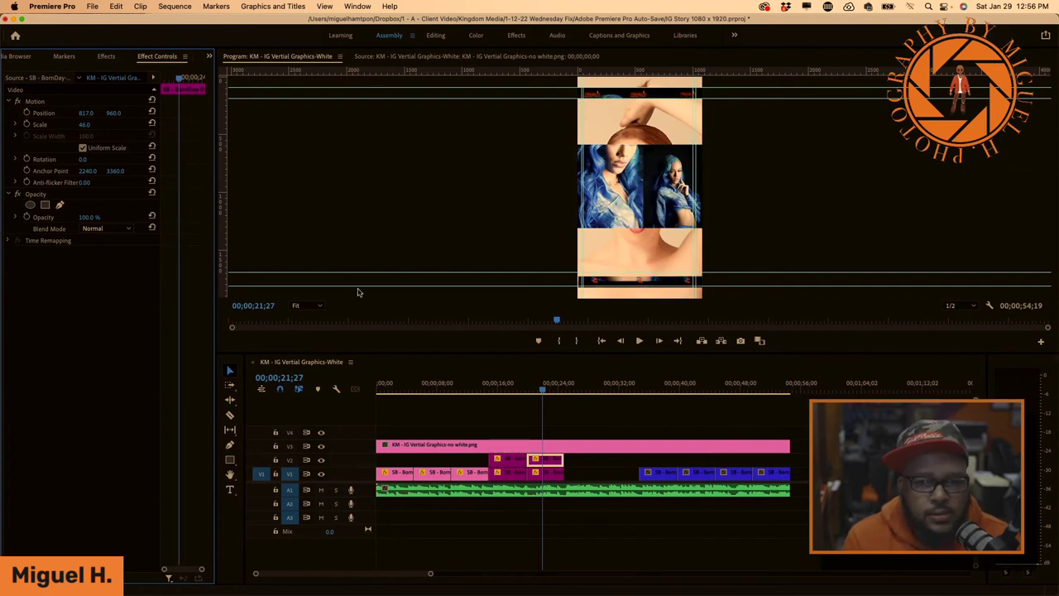
Scale the V1 image in the second pair to 46, matching the image above it
left_click(539, 475)
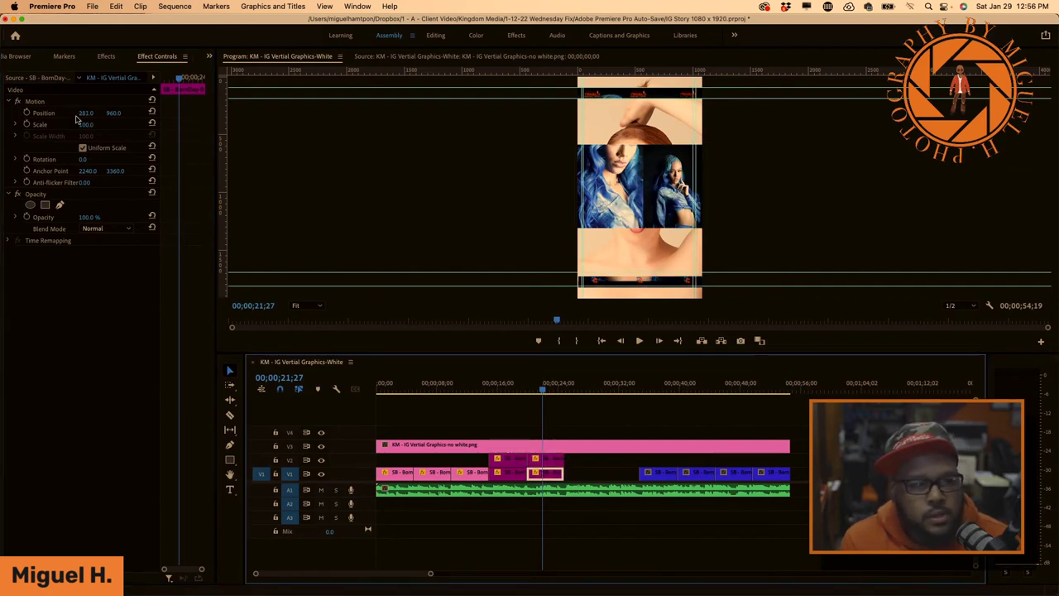
left_click(87, 124)
type("46")
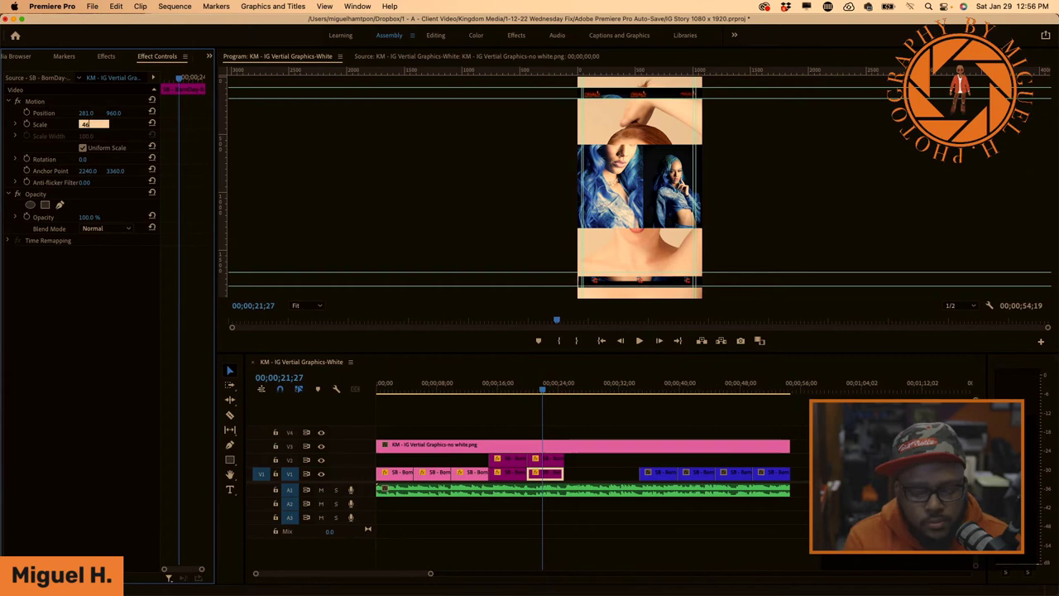
key("Return")
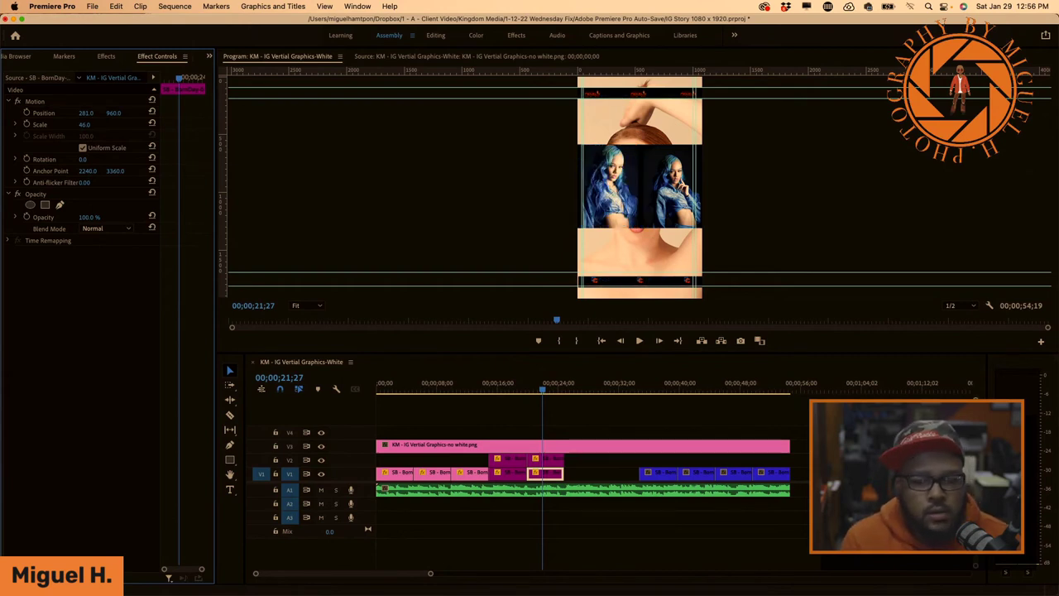
Shift the V2 image in the second pair inward to a horizontal position of 802
left_click(545, 459)
left_click(82, 126)
left_click_drag(82, 126, 82, 126)
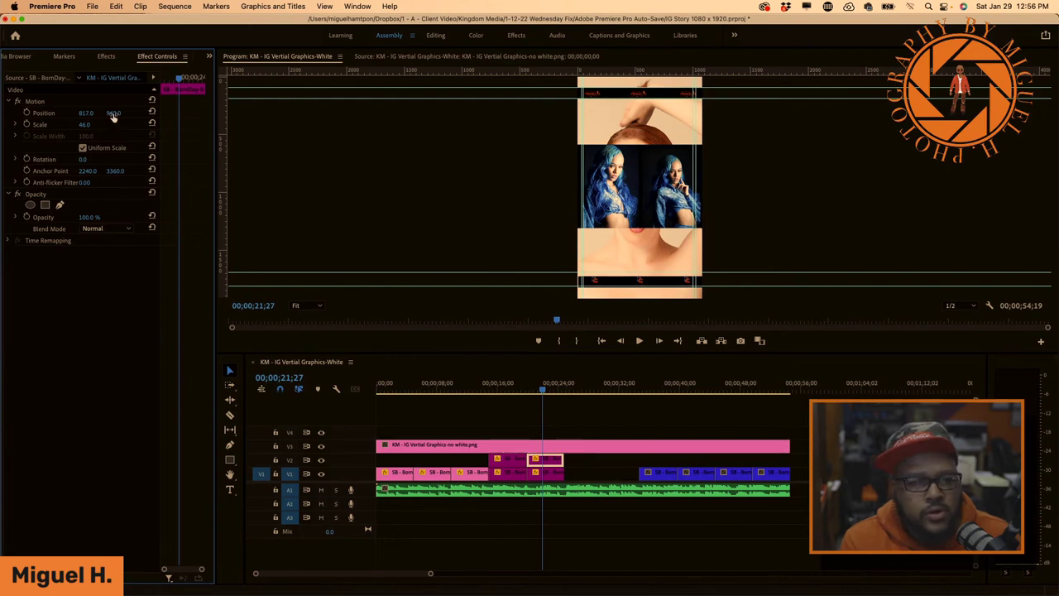
left_click_drag(85, 113, 76, 113)
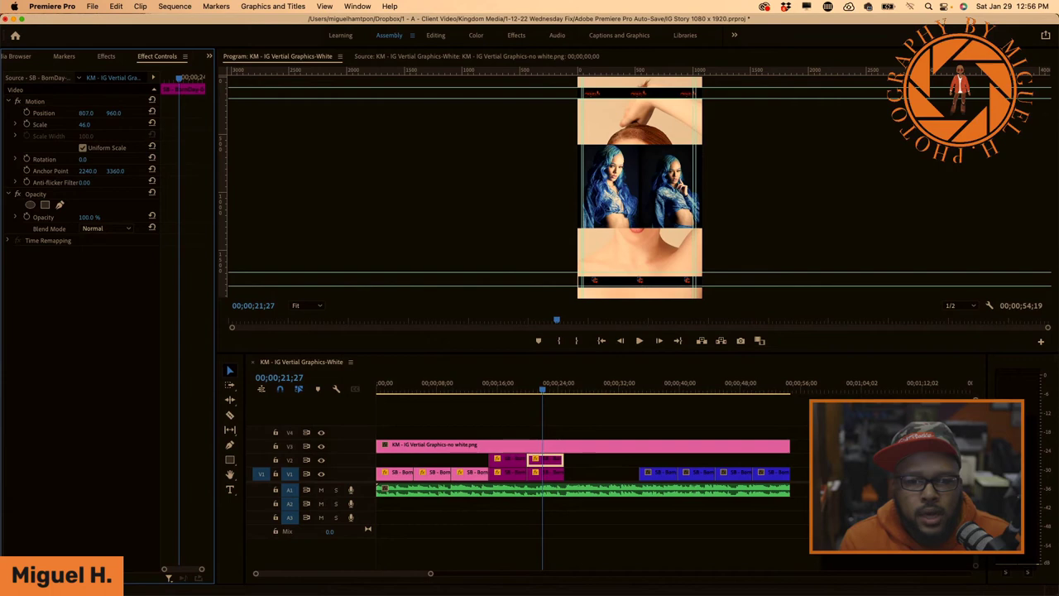
left_click_drag(85, 112, 83, 112)
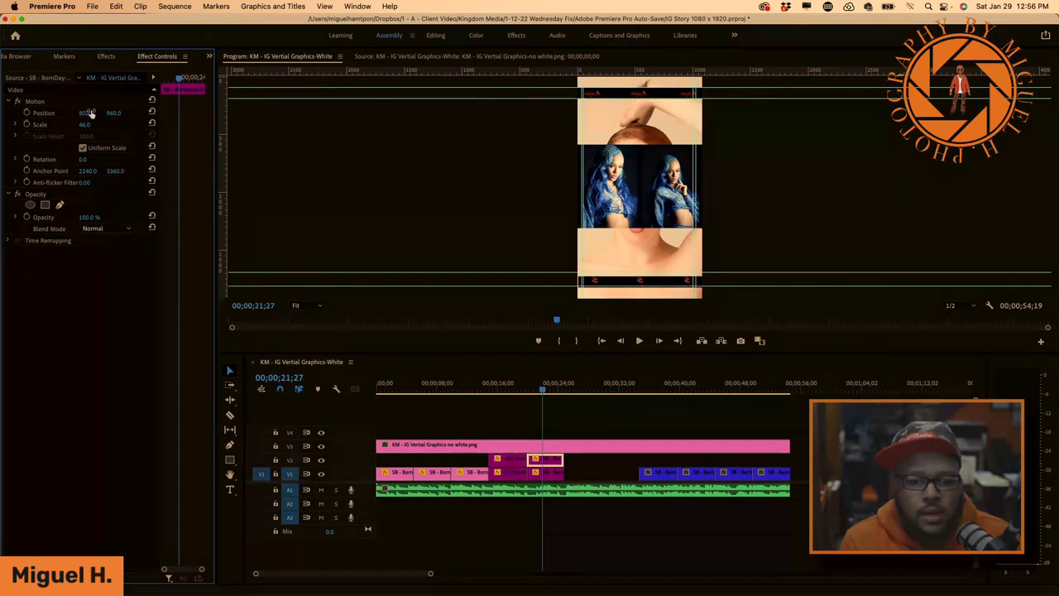
Move the four remaining image clips on V1 together so they start directly behind the second pair
left_click(658, 460)
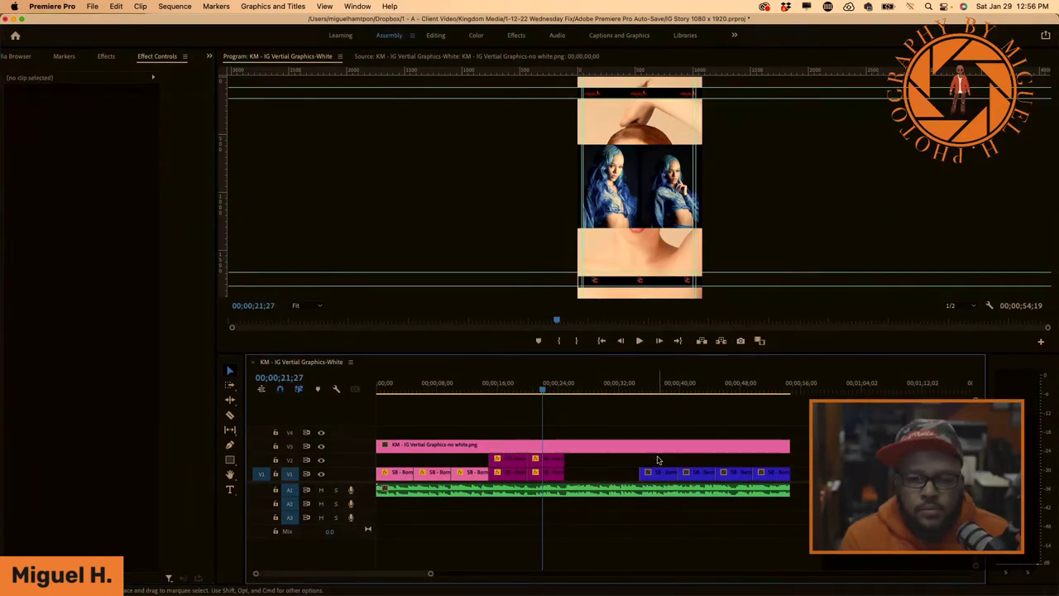
left_click_drag(658, 462, 701, 475)
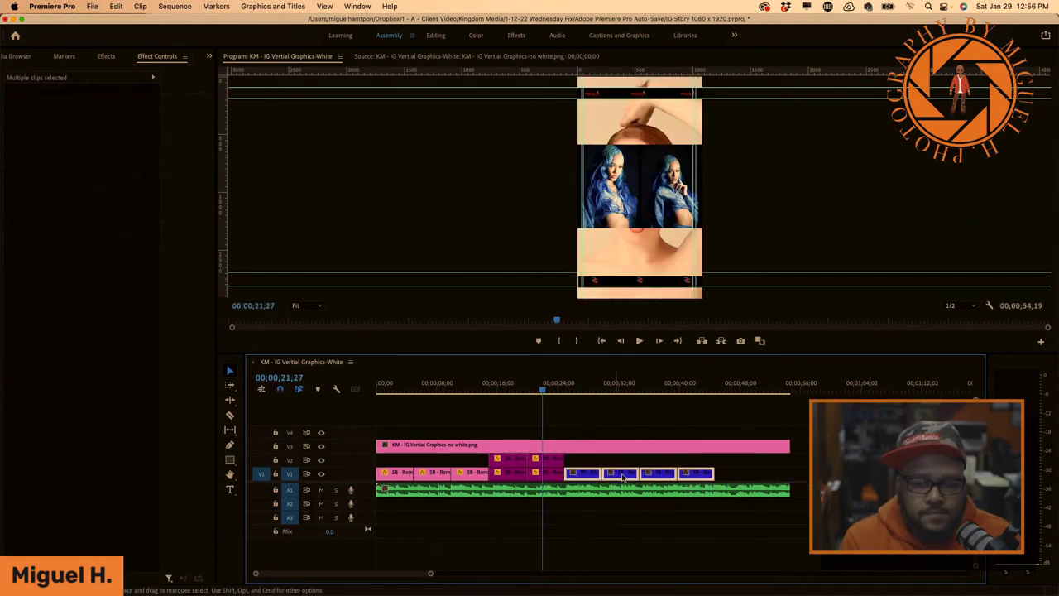
left_click(739, 470)
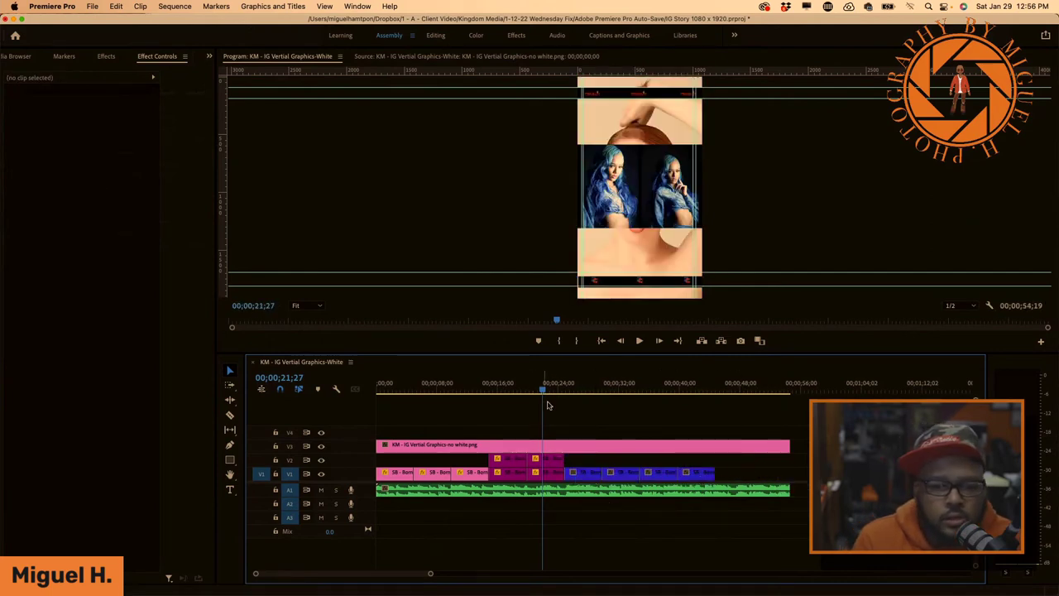
Play the slideshow from the beginning through the paired images to the first unedited clips
left_click_drag(543, 393, 418, 393)
left_click(386, 391)
key("space")
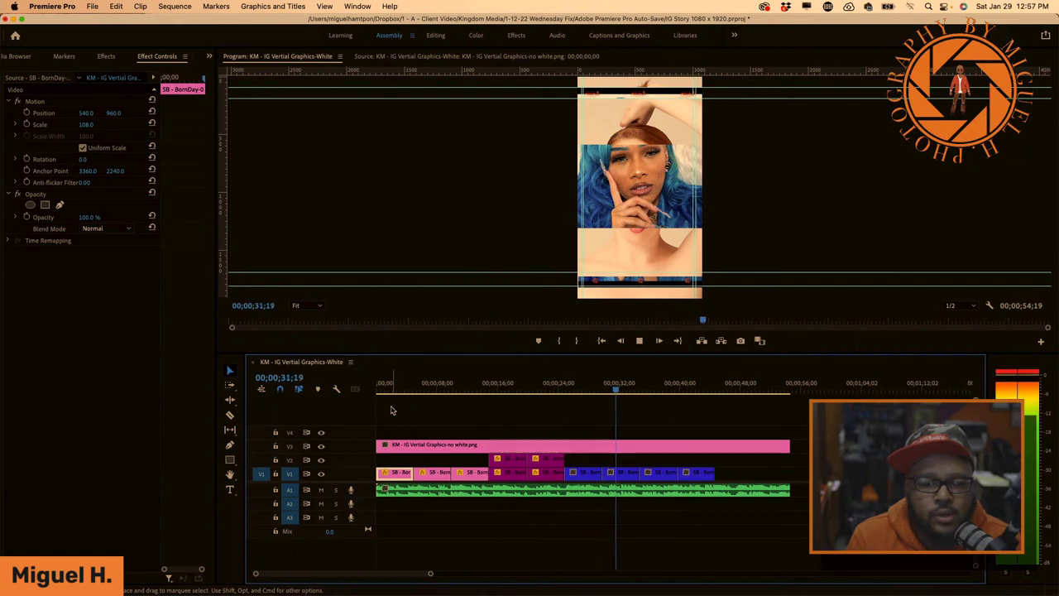
key("space")
key("super+Up")
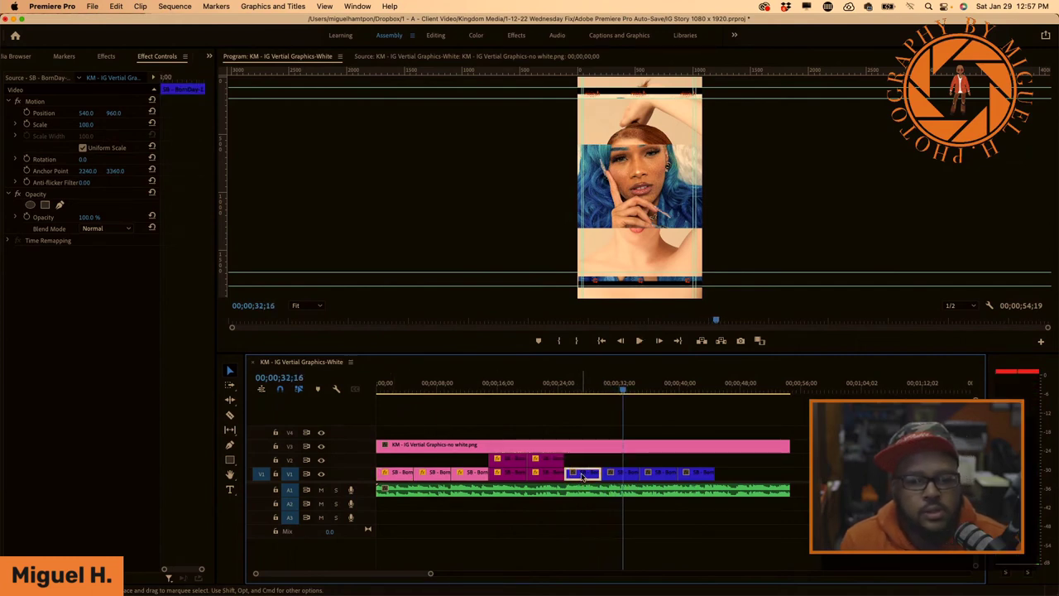
Hide the V3 overlay track and stack the four remaining images as two pairs on V1 and V2
left_click(321, 447)
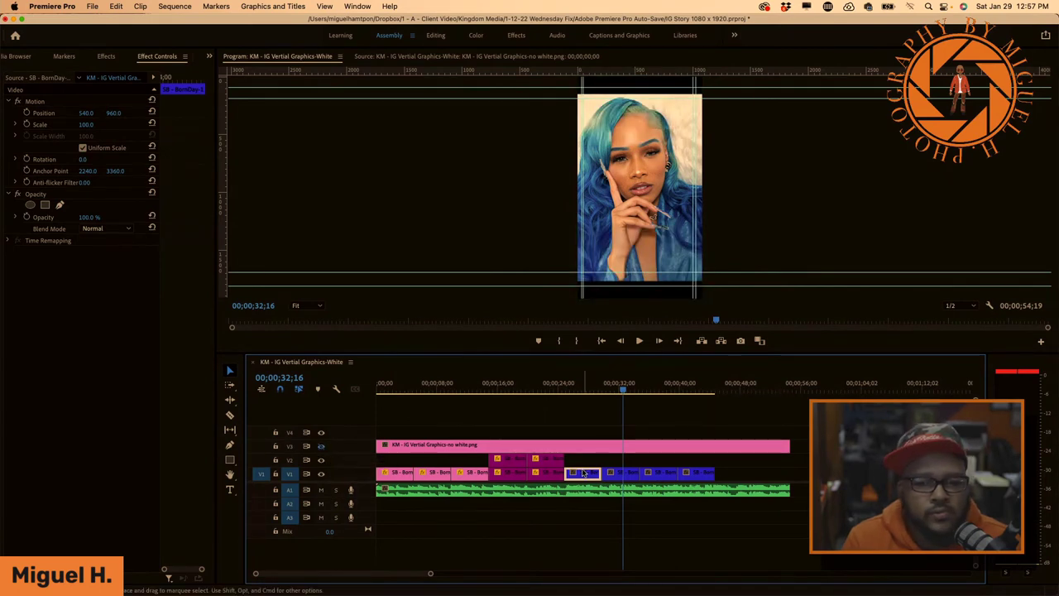
left_click_drag(623, 391, 590, 395)
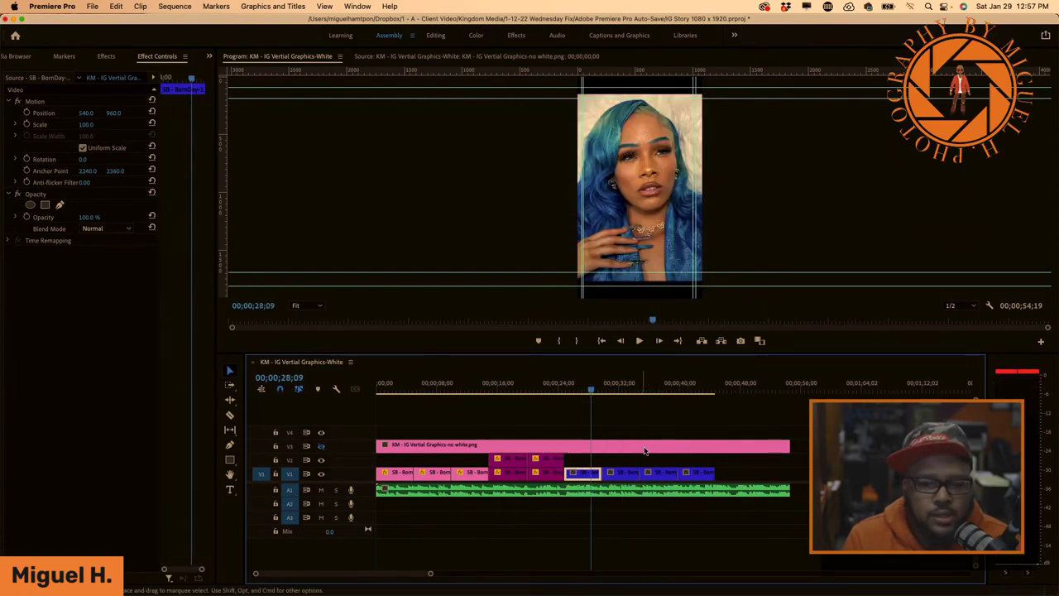
mouse_move(590, 474)
left_mouse_down()
mouse_move(622, 459)
mouse_move(657, 473)
mouse_move(591, 482)
mouse_move(695, 475)
mouse_move(591, 460)
left_mouse_up()
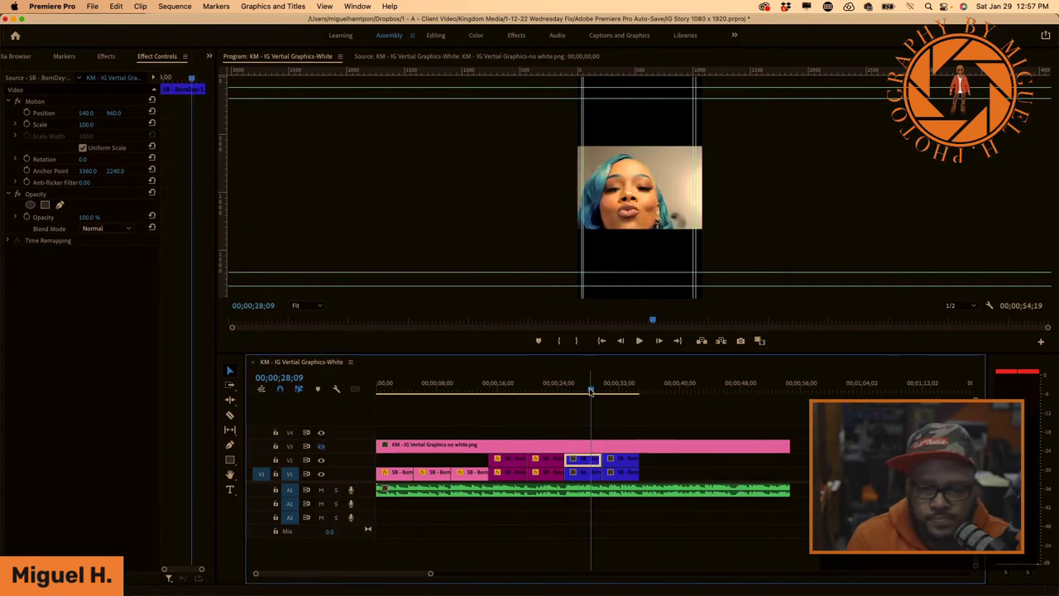
Move the stacked portrait pair further back and line up the two landscape images consecutively on V1
left_click(617, 460)
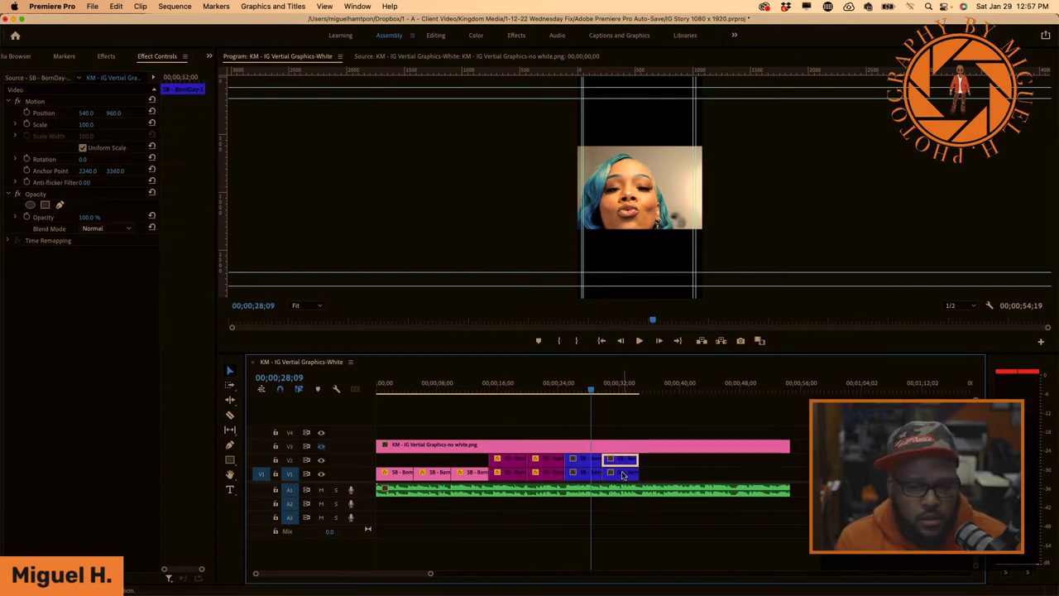
left_click(623, 473, "shift")
left_click_drag(621, 463, 677, 463)
left_click_drag(590, 460, 679, 464)
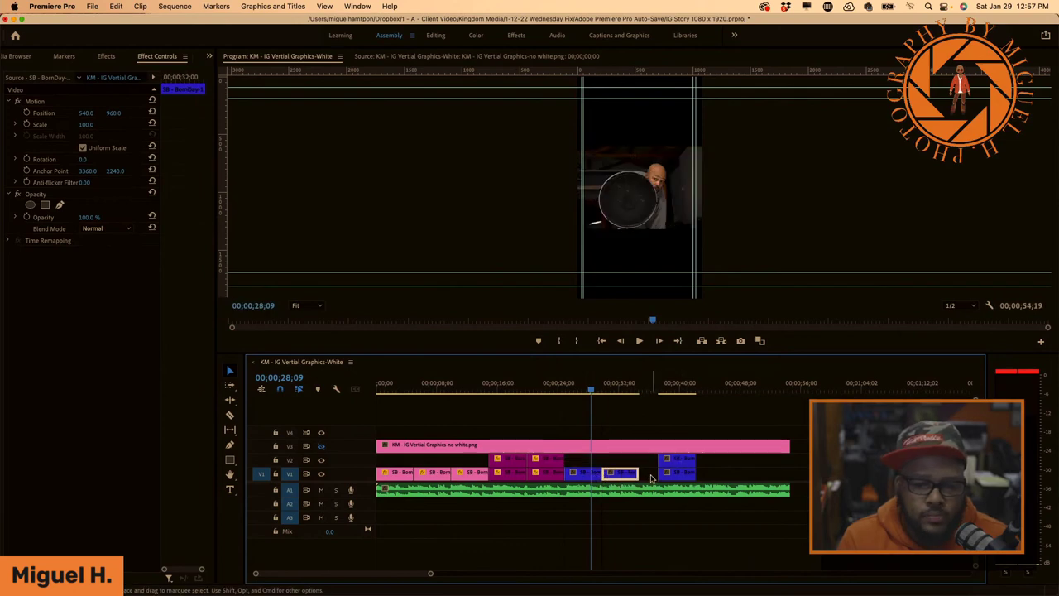
Ripple delete the gap before the portrait pair and play the start of that pair
left_click(650, 475)
right_click(651, 478)
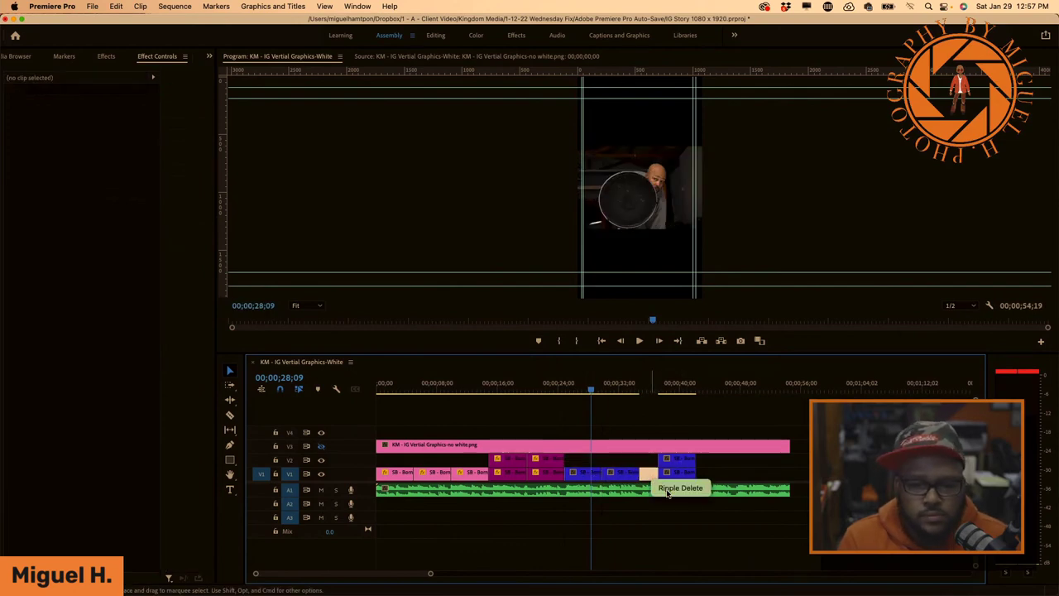
left_click(680, 488)
left_click(641, 390)
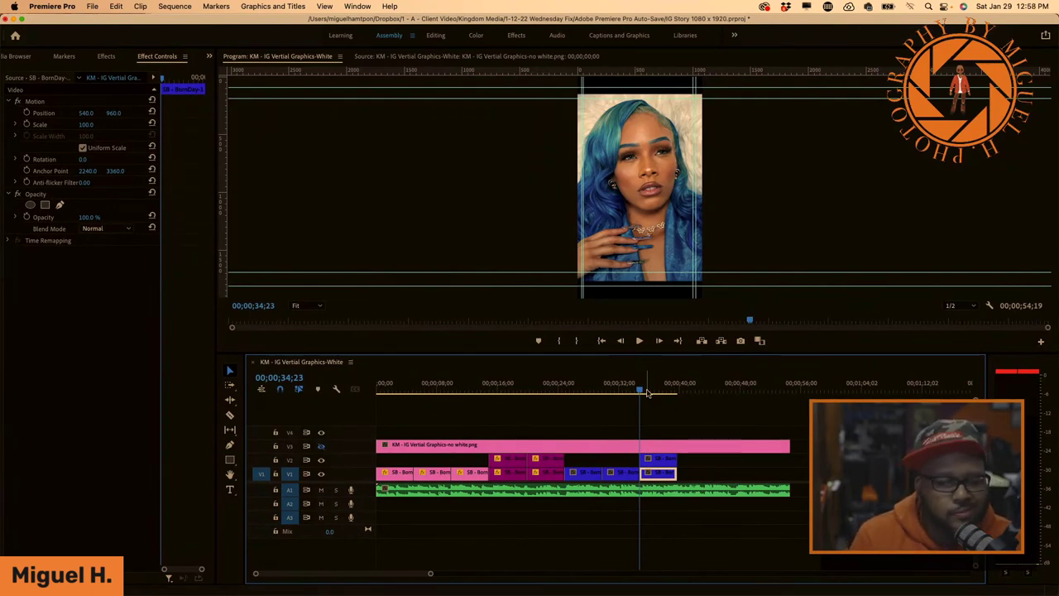
key("space")
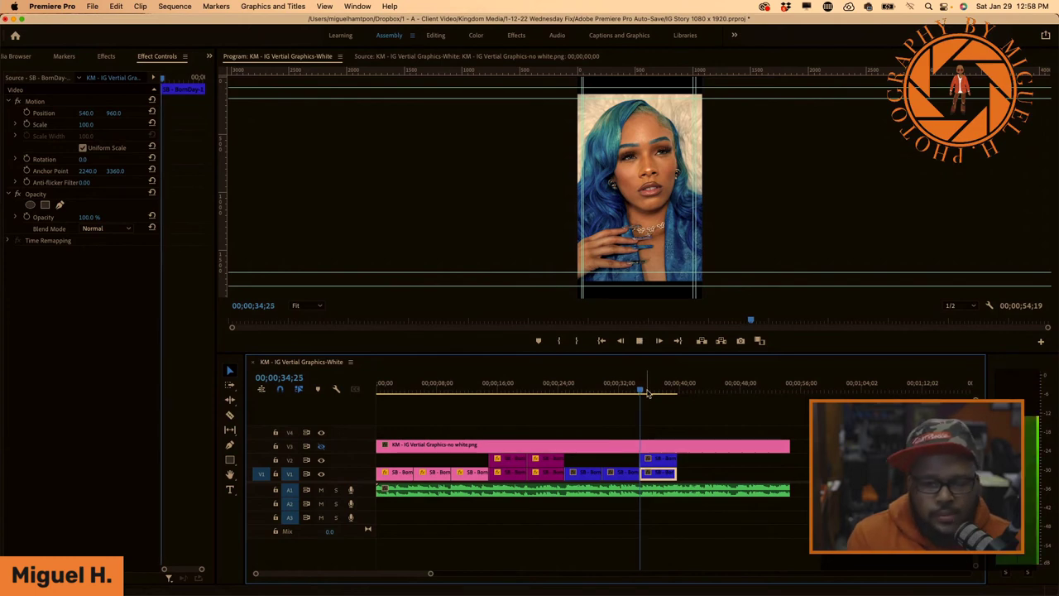
key("space")
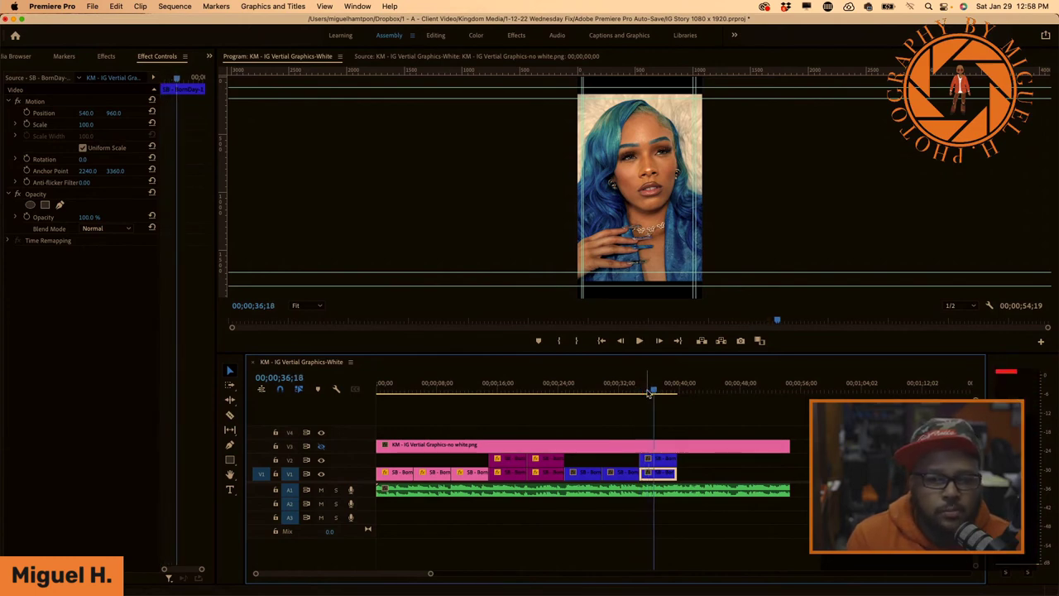
Give the V2 image in the third portrait pair the second pair's V2 settings: horizontal position 802 and scale 46
left_click(660, 459)
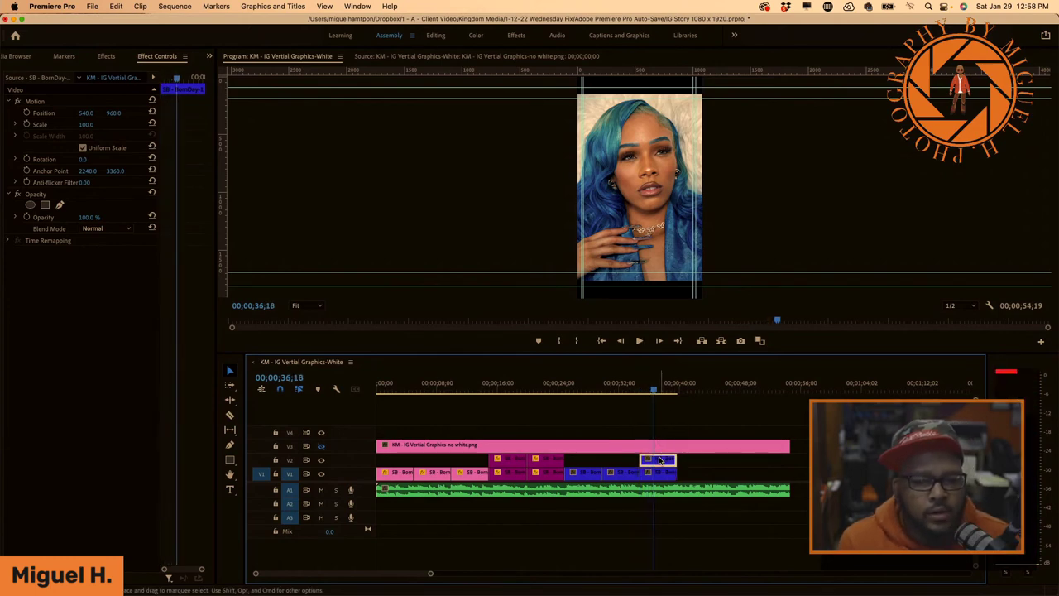
left_click(555, 460)
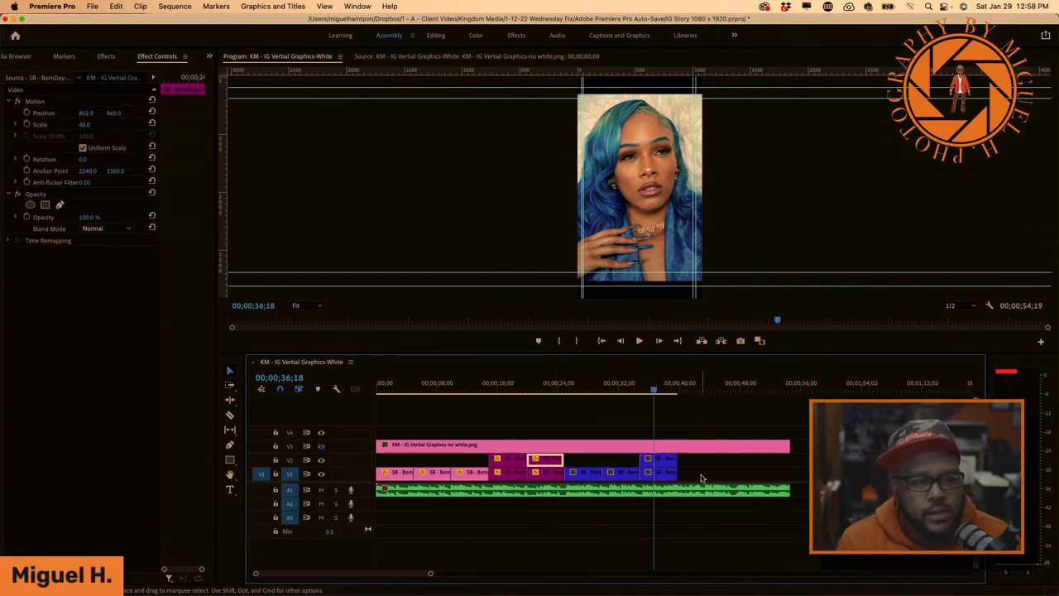
left_click(661, 463)
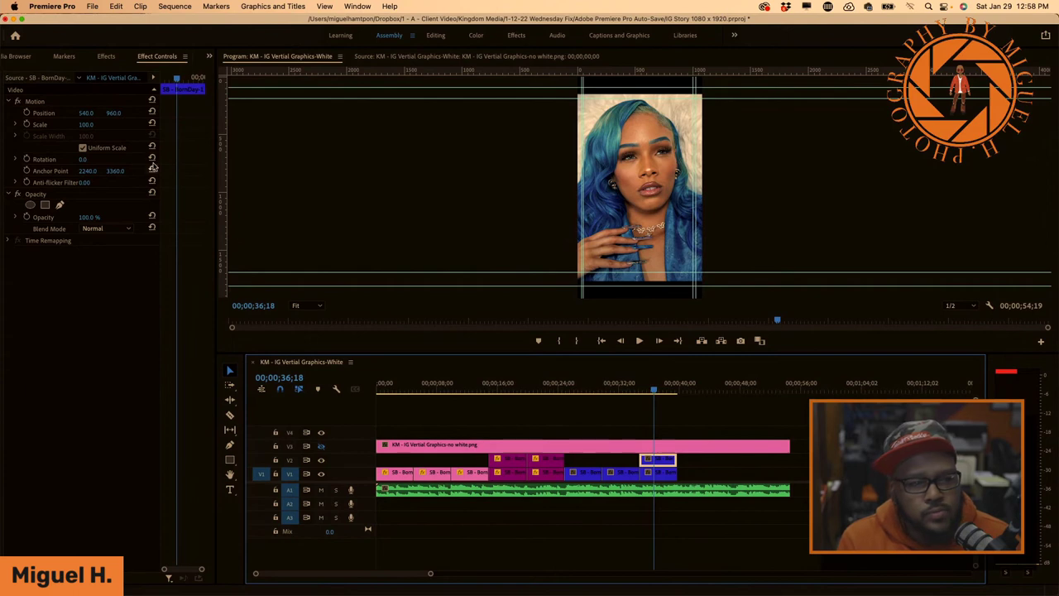
left_click(89, 112)
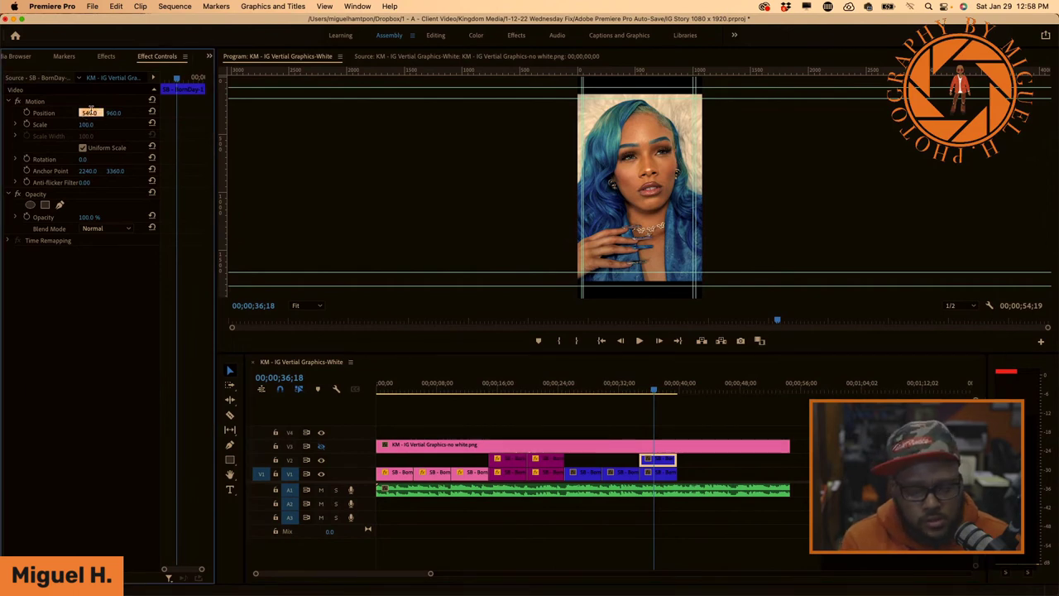
key("Return")
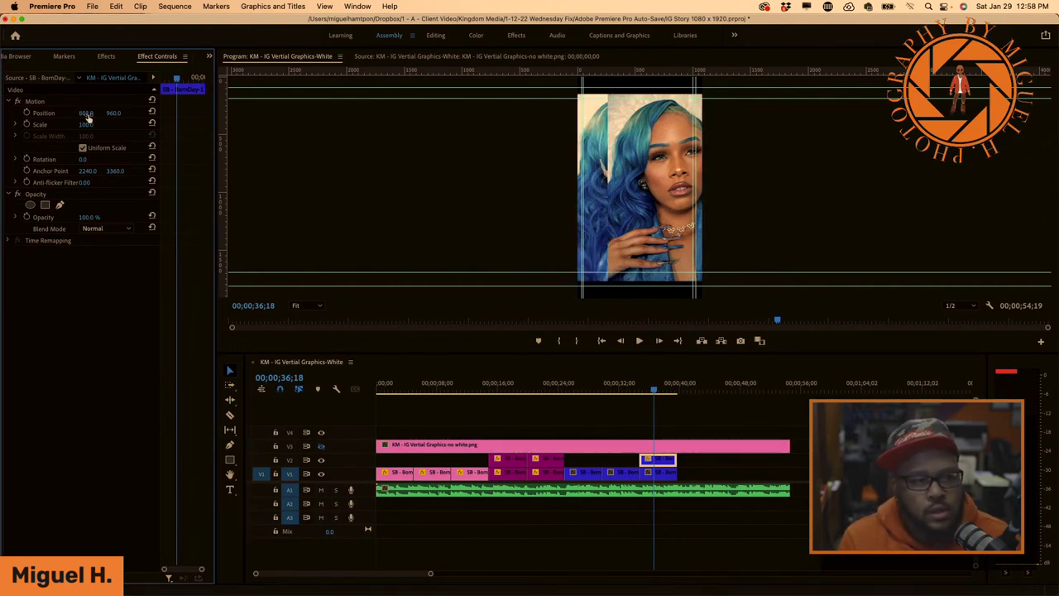
left_click(85, 124)
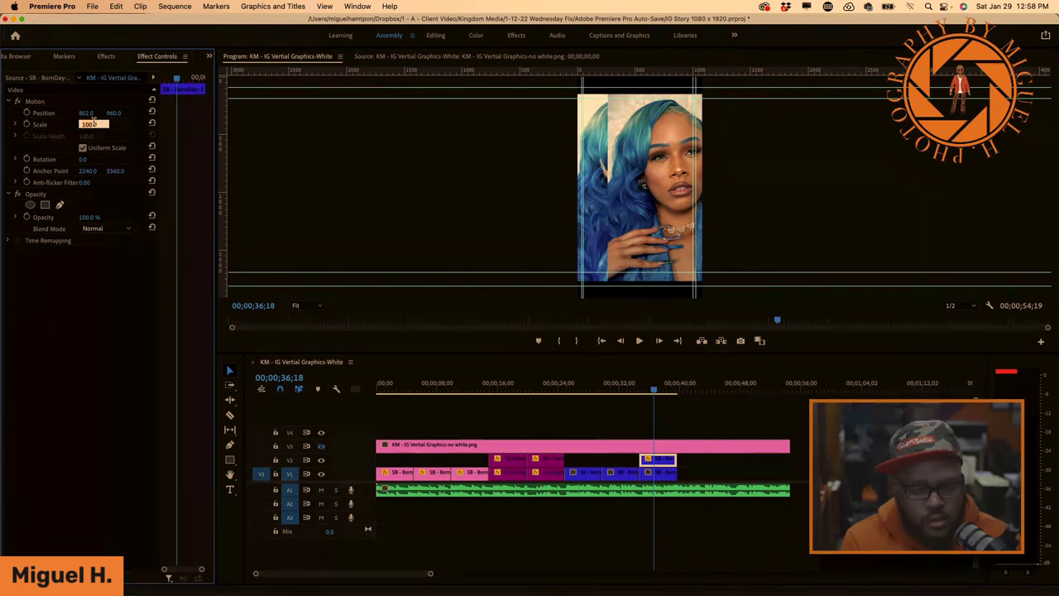
type("46")
key("Return")
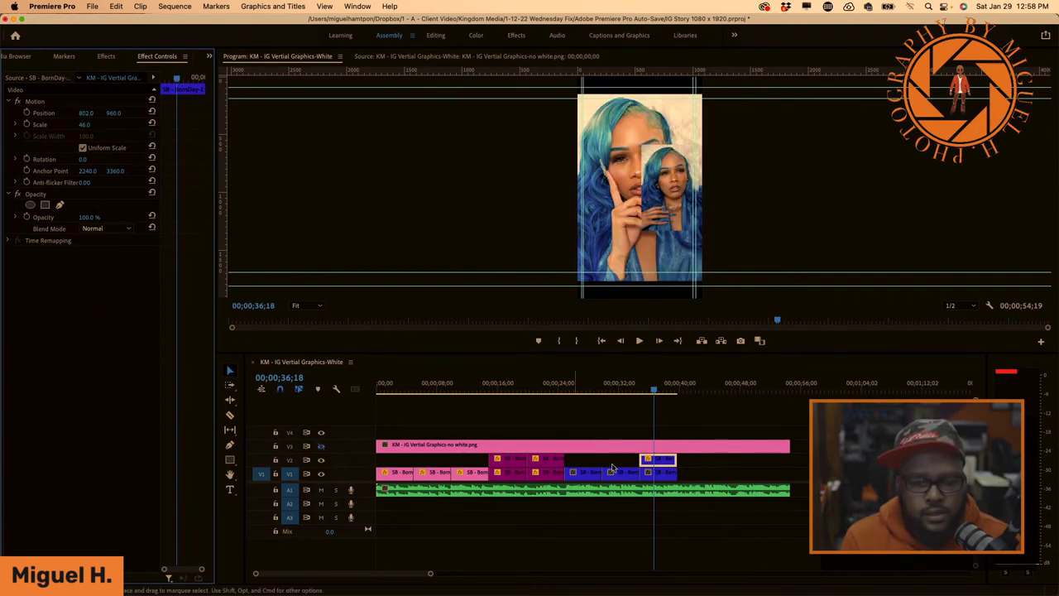
Give the V1 image in the third portrait pair the second pair's V1 settings: horizontal position 281 and scale 46
left_click(661, 473)
left_click(542, 473)
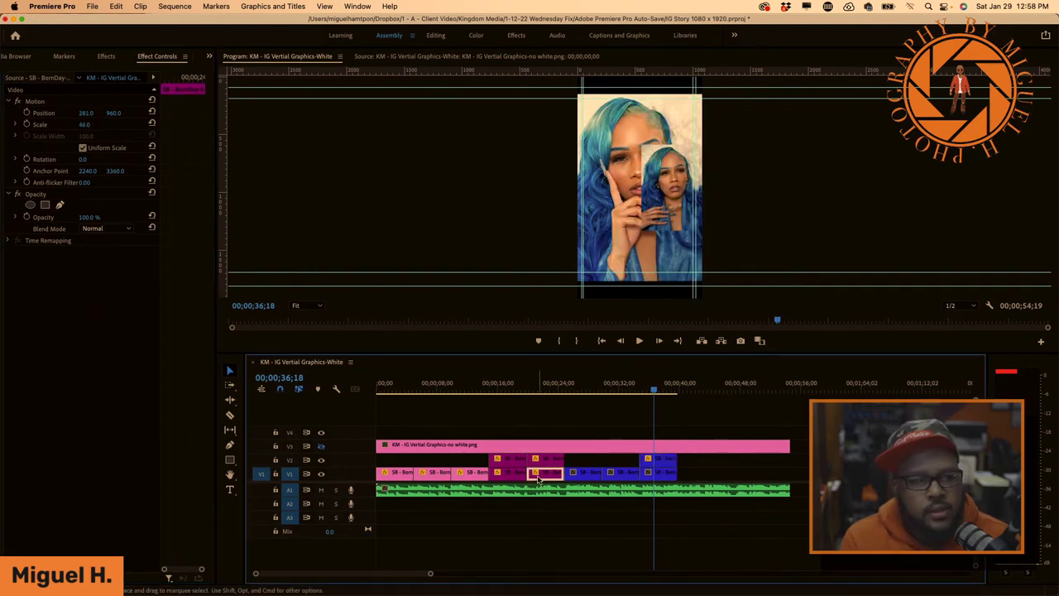
left_click(653, 473)
left_click(88, 112)
type("2")
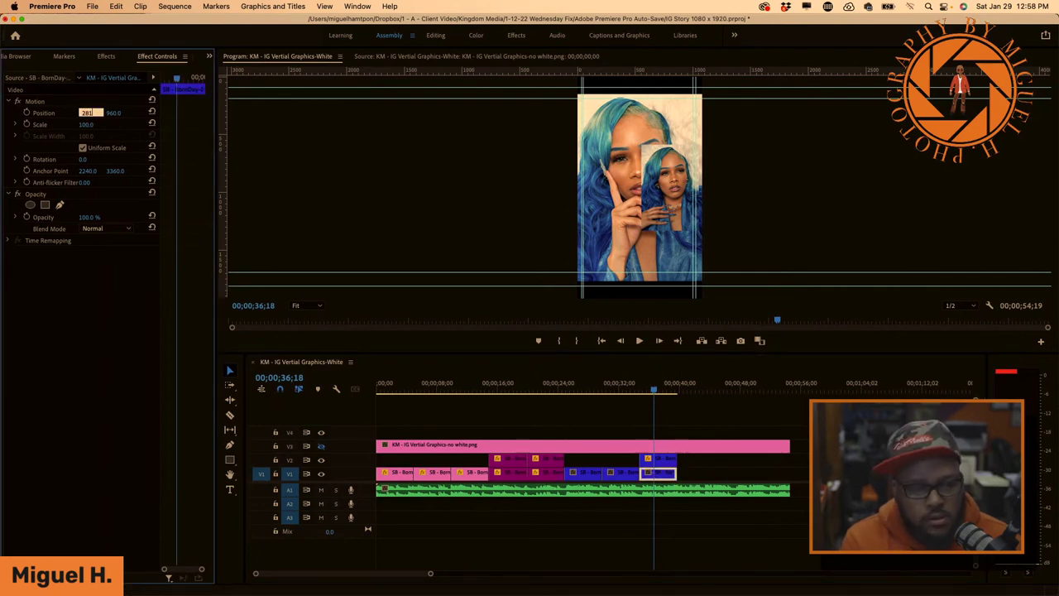
left_click(106, 98)
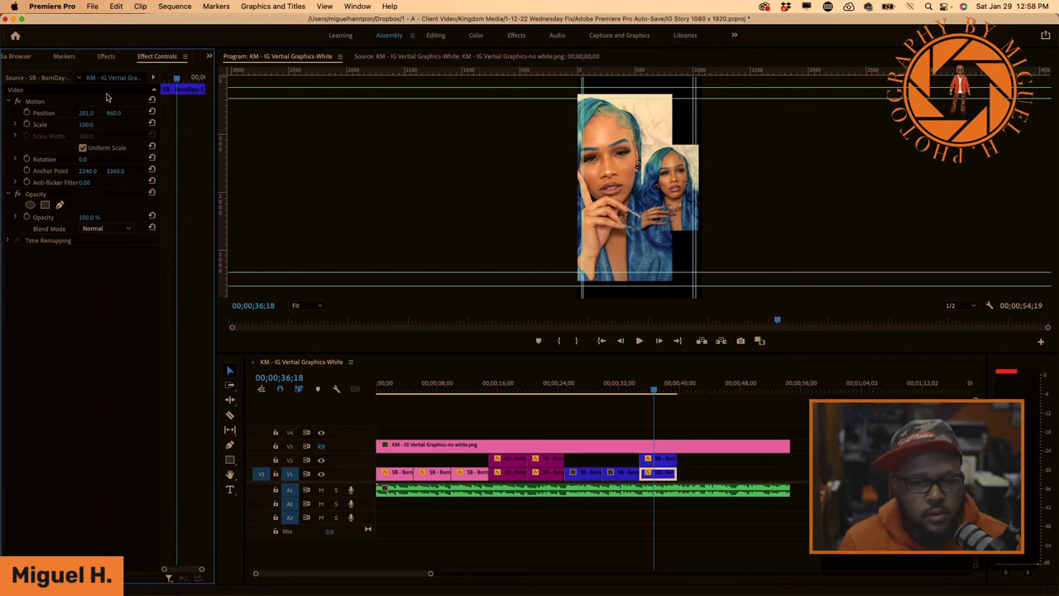
left_click(90, 124)
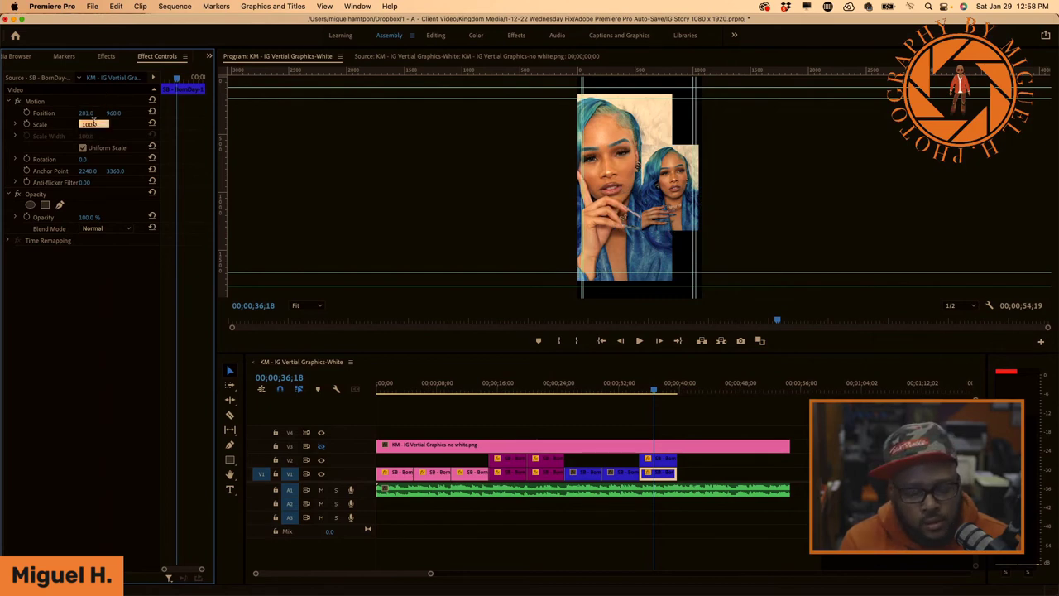
type("40")
key("Return")
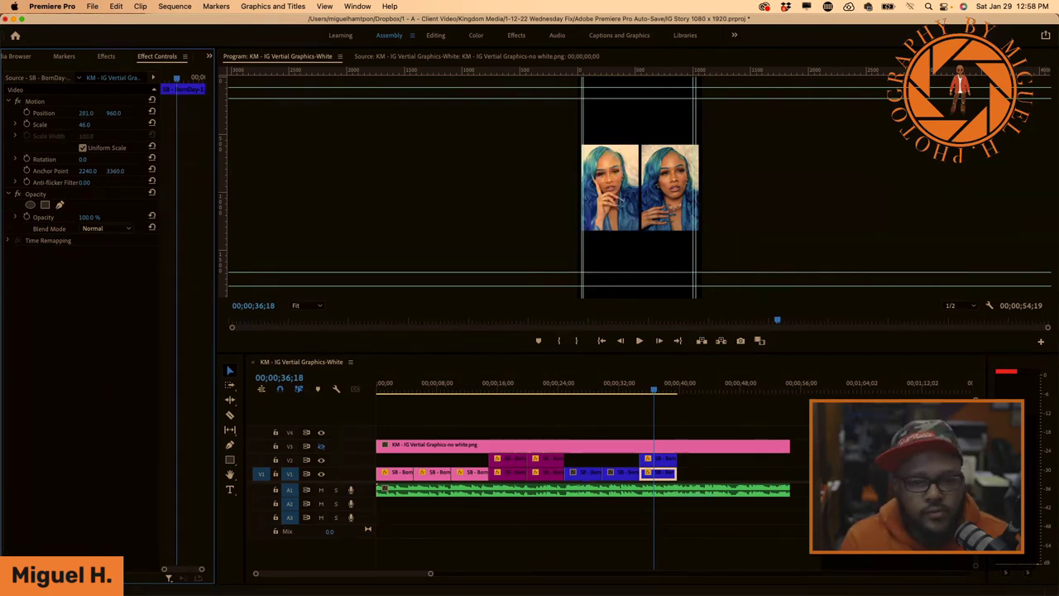
Show the V3 overlay track again and set the first blue landscape image on V1 to scale 108
left_click(320, 446)
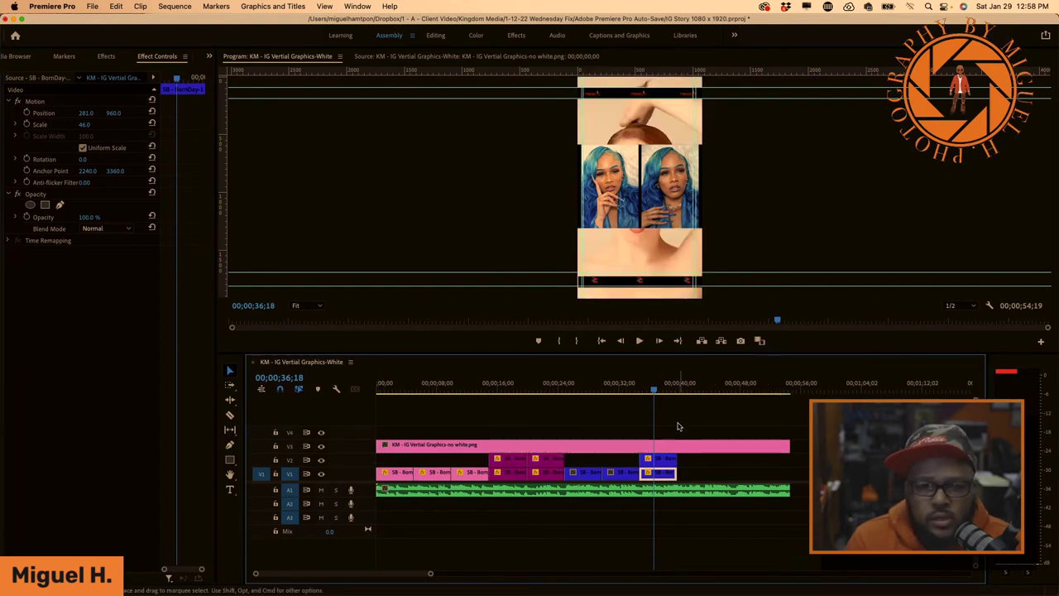
left_click_drag(654, 394, 578, 395)
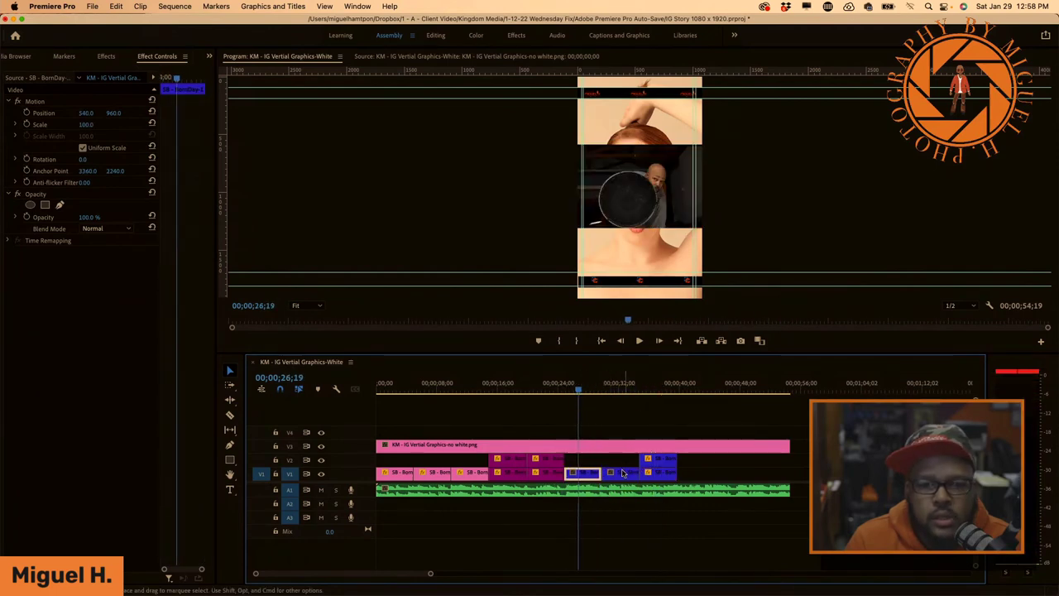
left_click(476, 477)
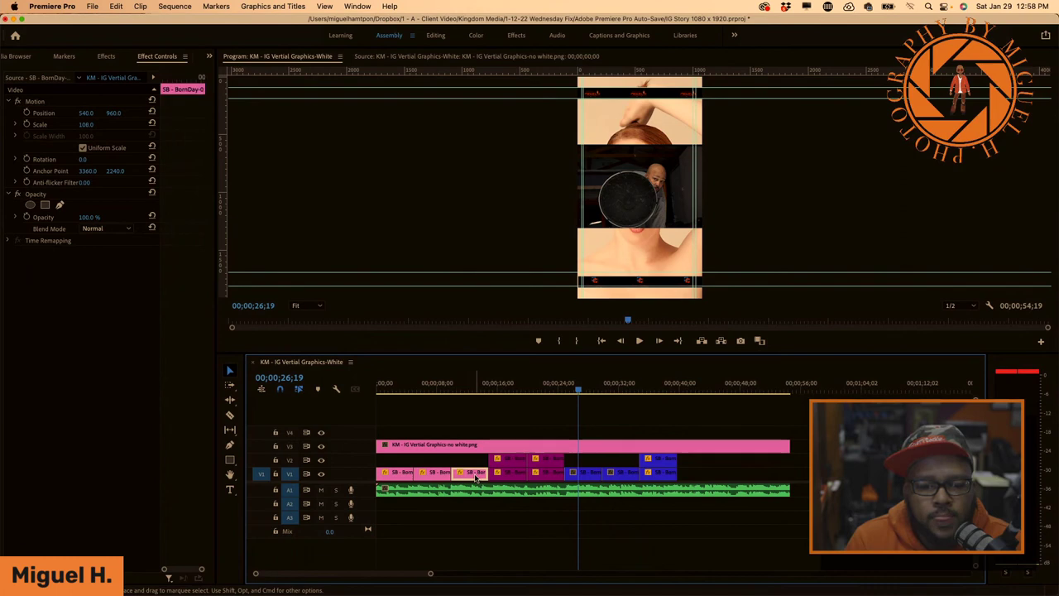
left_click(589, 477)
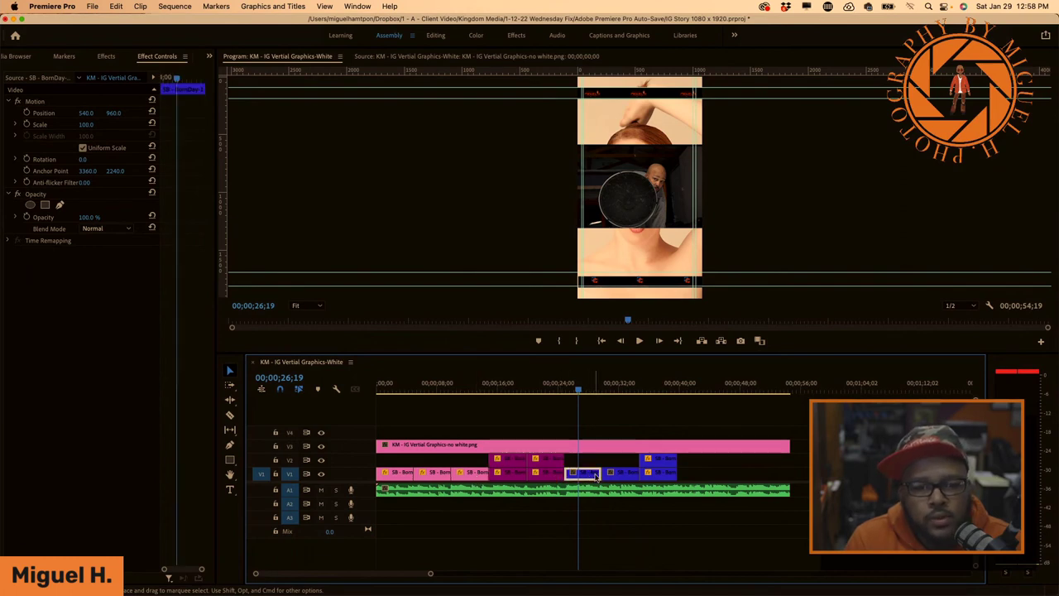
left_click(93, 120)
left_click(89, 123)
type("108")
key("Return")
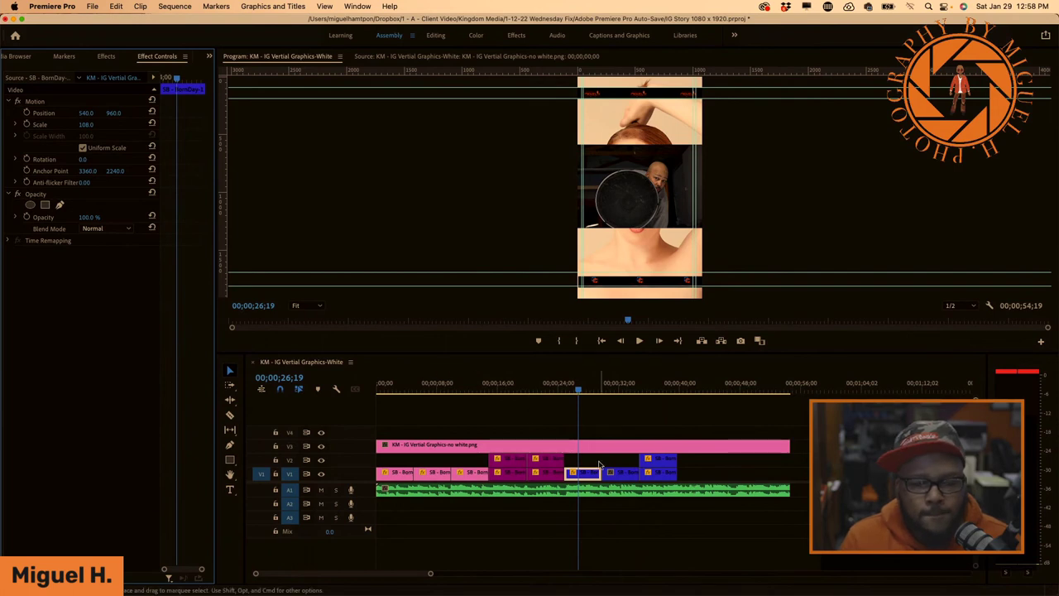
Set the second blue landscape image on V1 to scale 108 as well
left_click(624, 477)
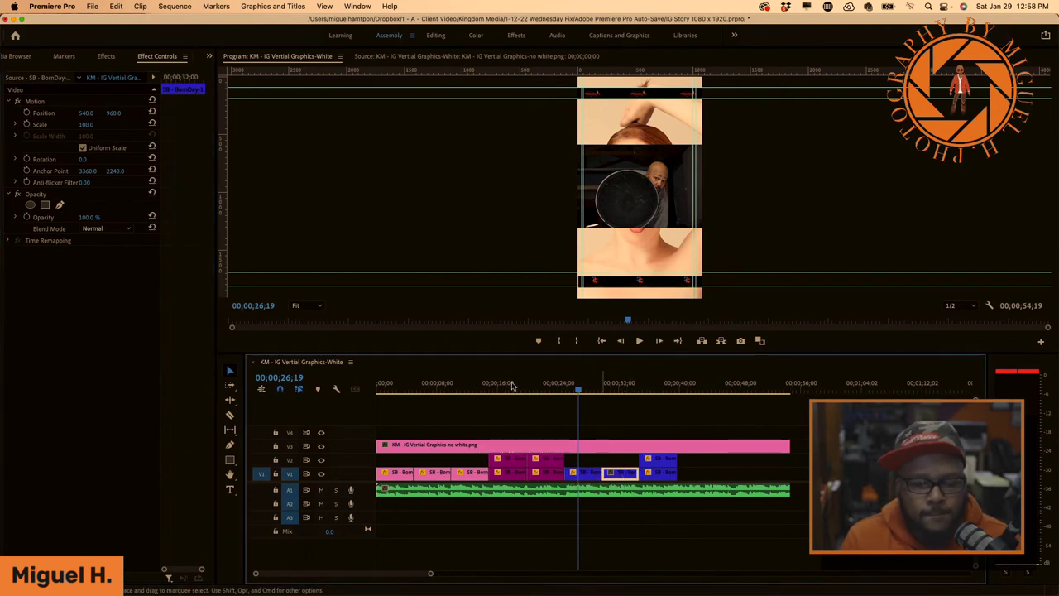
left_click(89, 124)
type("108")
key("Return")
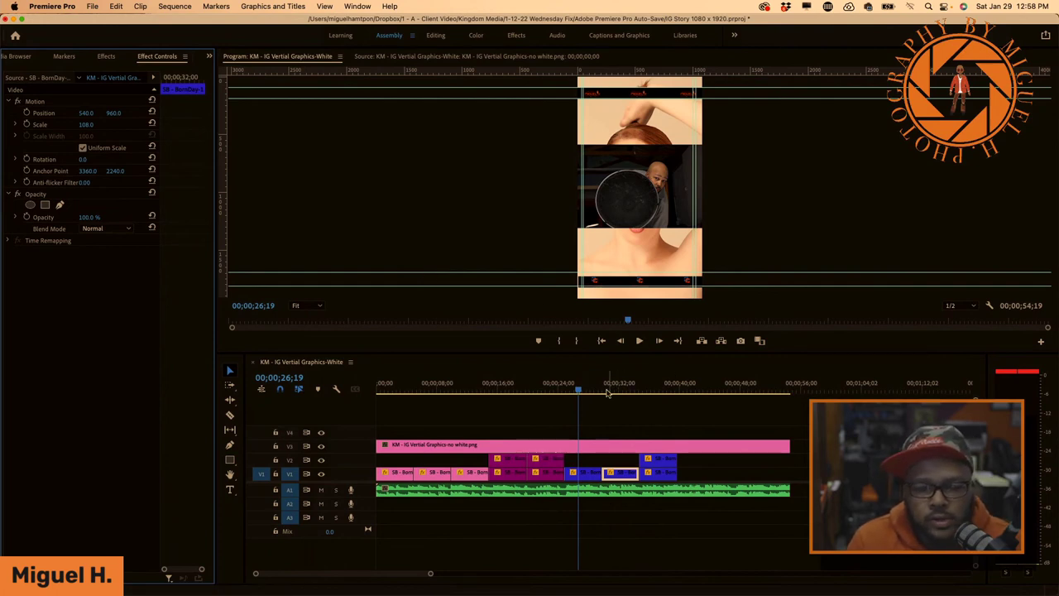
Trim the V3 overlay graphic and the A1 music together to the end of the last portrait pair
left_click_drag(579, 394, 676, 380)
left_click_drag(769, 421, 782, 504)
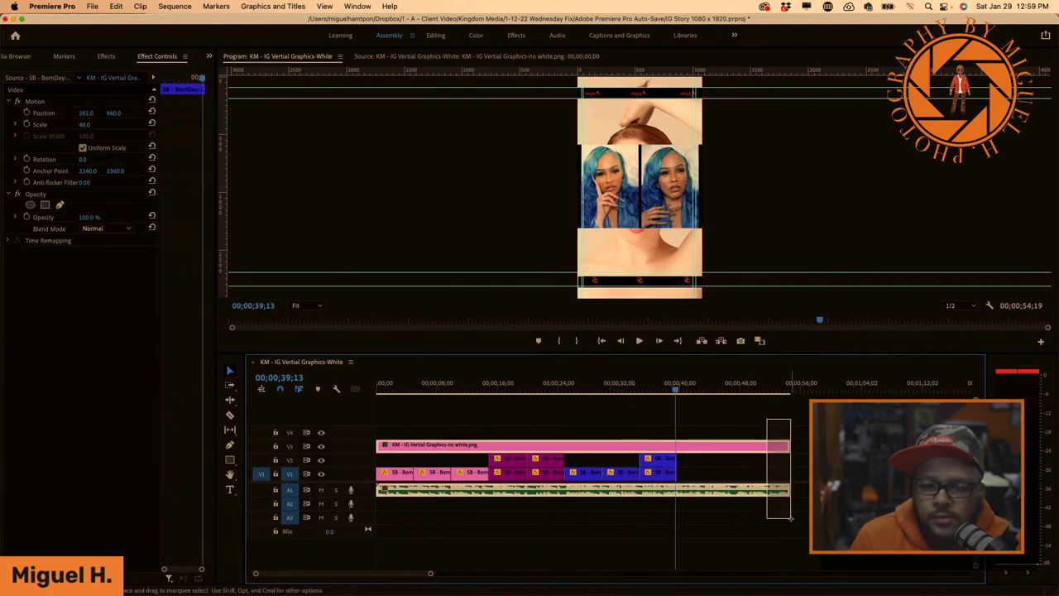
left_click_drag(786, 445, 675, 453)
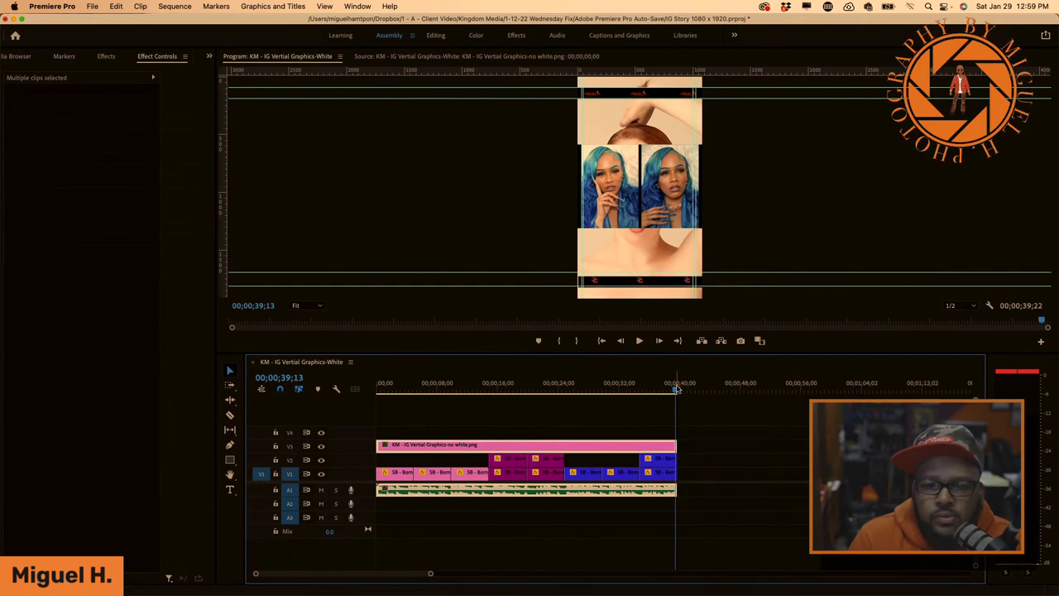
Play the slideshow from the beginning through the first landscape images to review it
left_click(609, 389)
key("Home")
key("space")
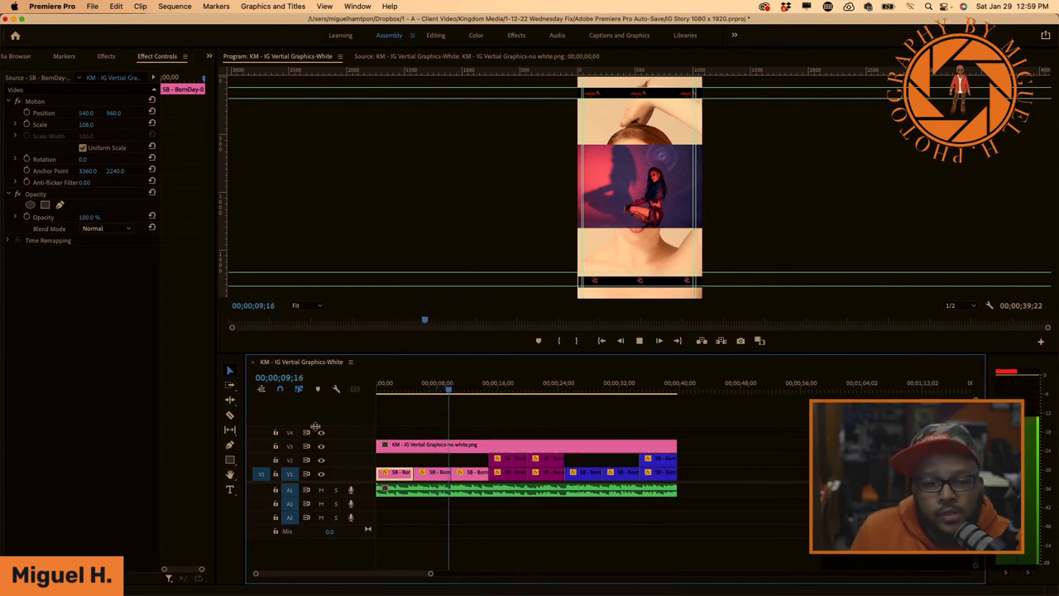
key("space")
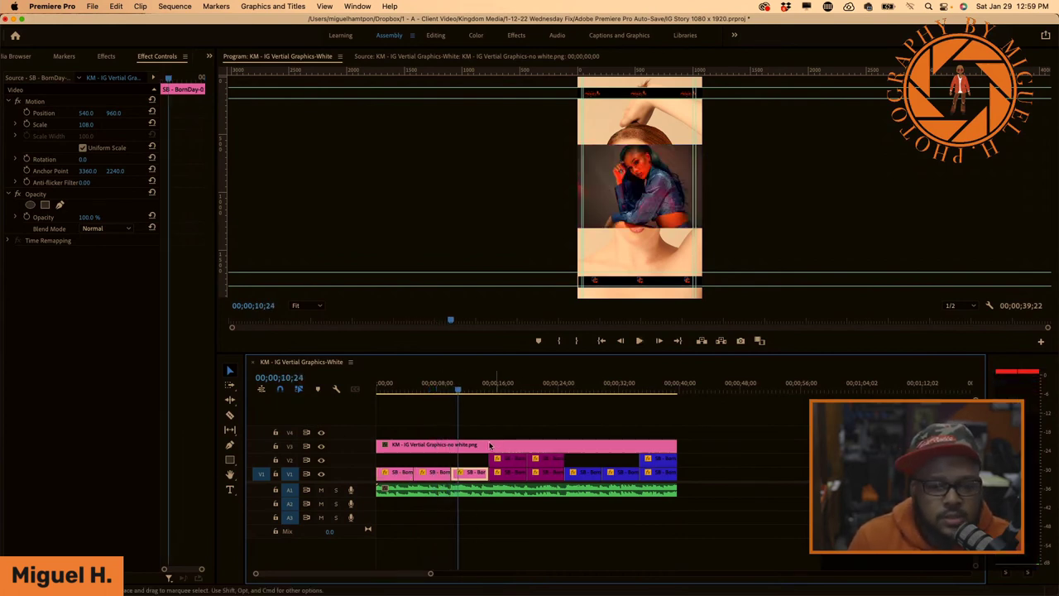
Delete the overlay graphic clip from V3 and collapse the SB - Images bin in the project
left_click(448, 445)
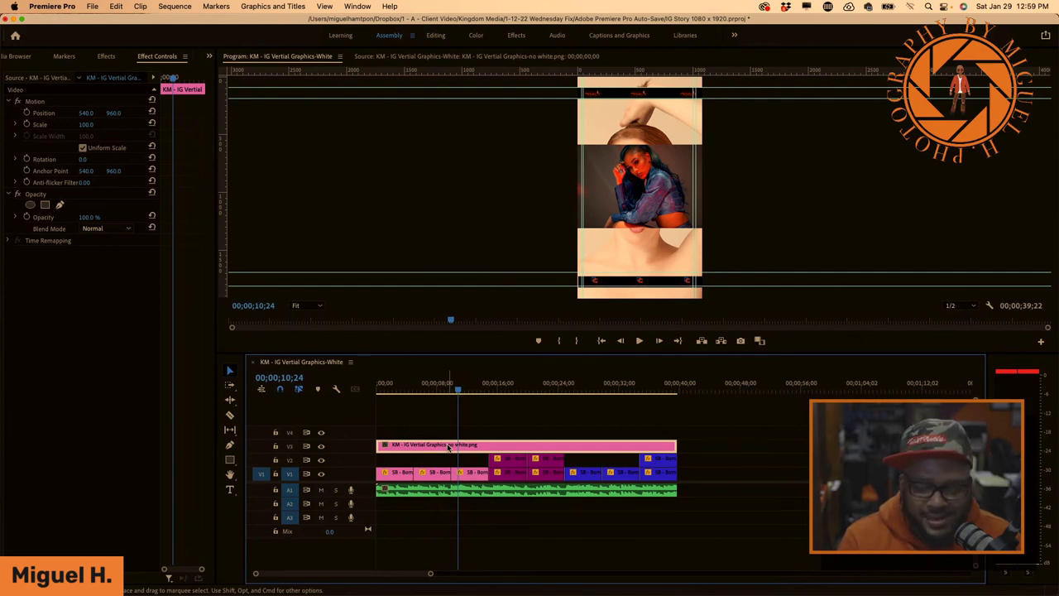
key("space")
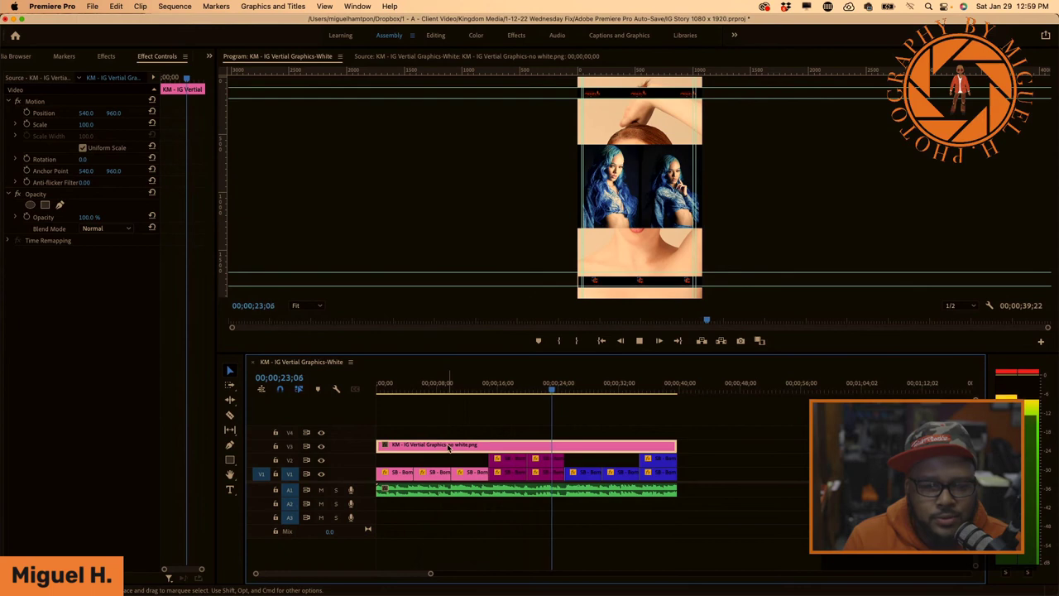
key("space")
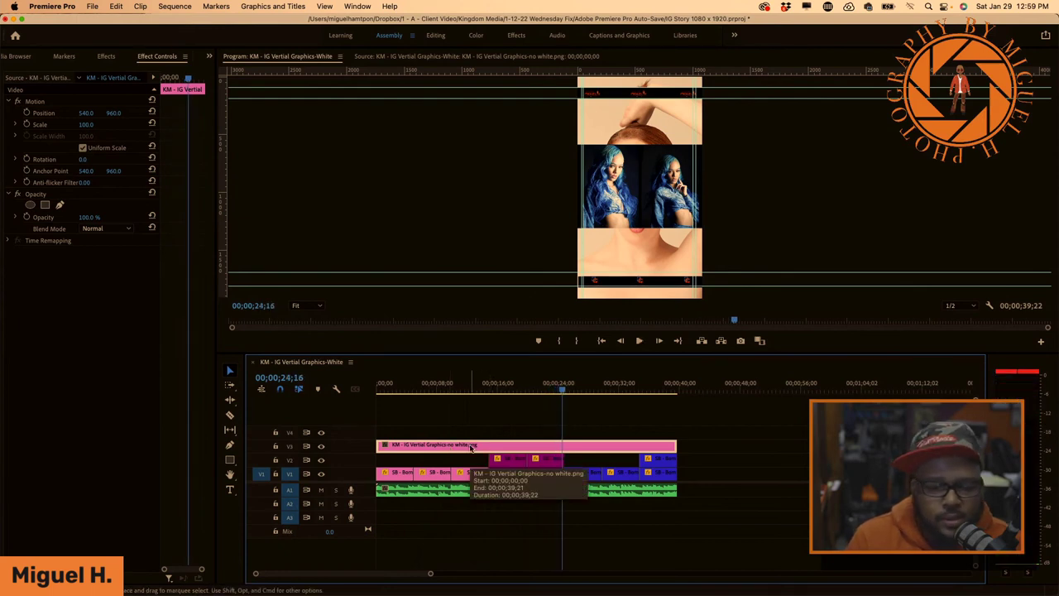
key("Delete")
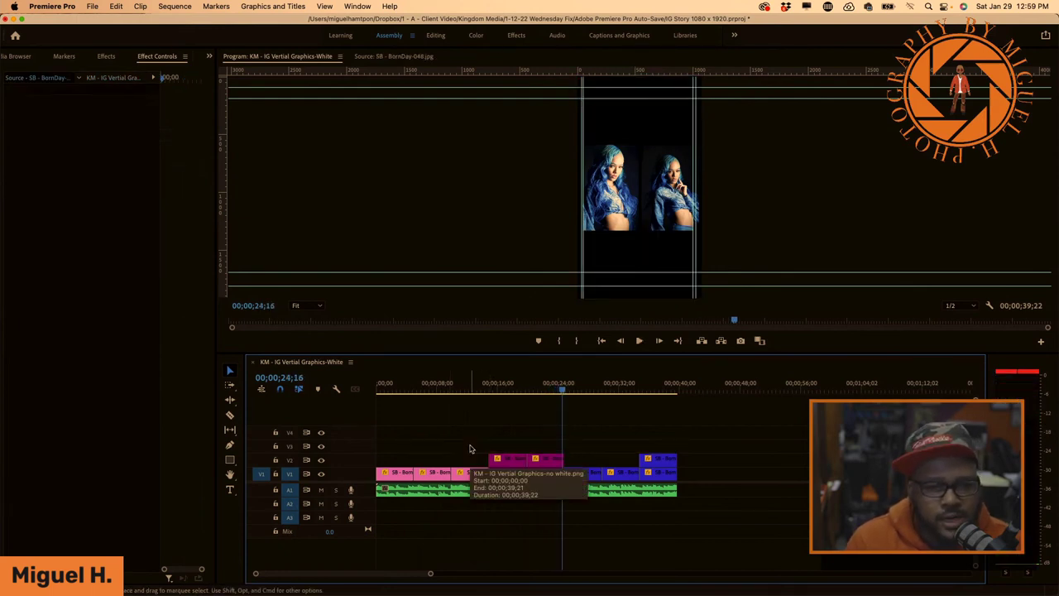
left_click(209, 56)
left_click(228, 70)
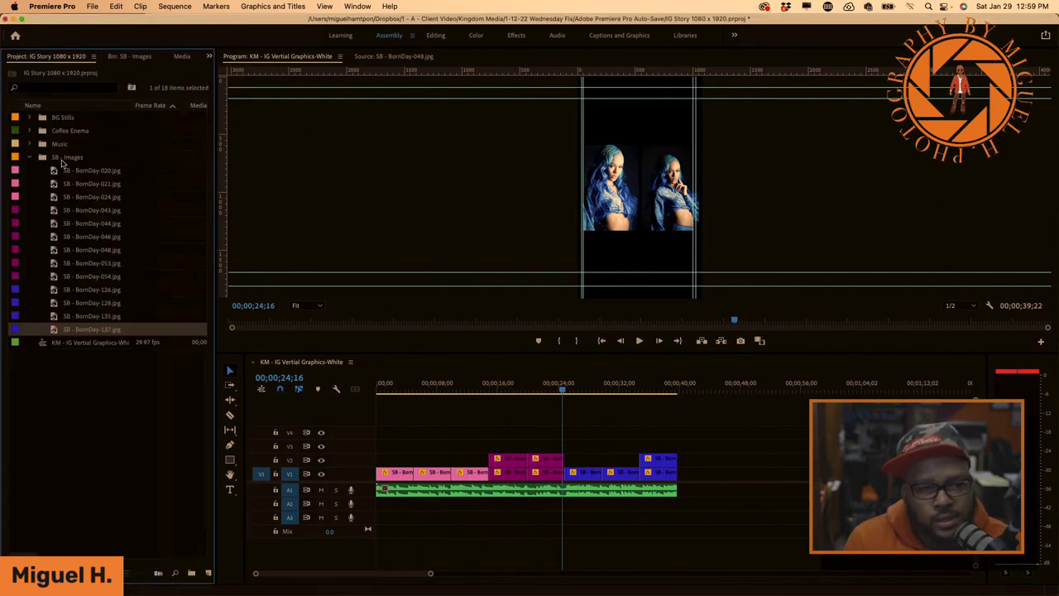
left_click(30, 157)
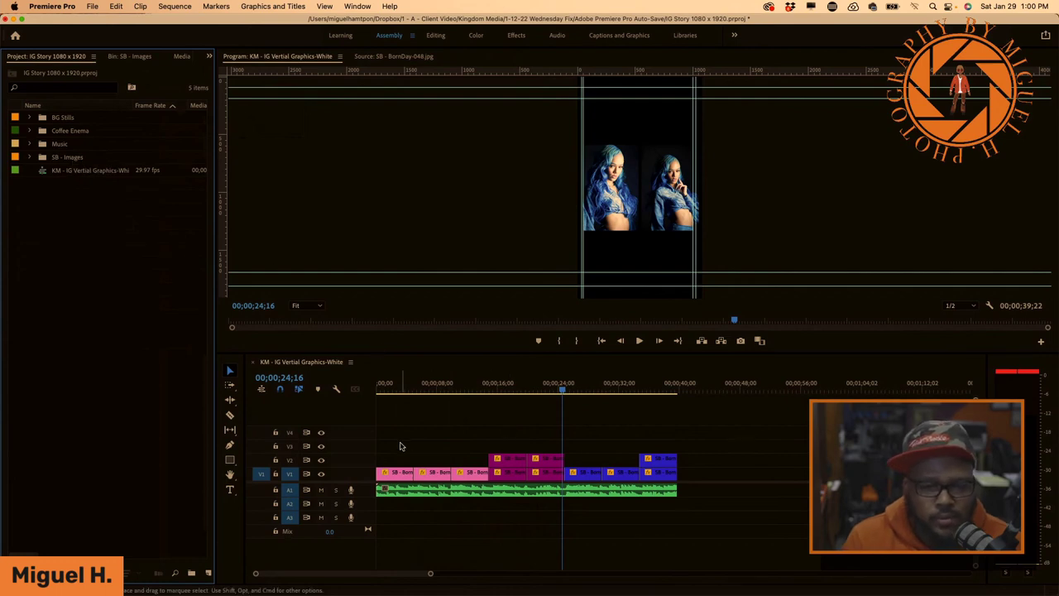
Duplicate all V1 and V2 images onto V3 and V4 and make a subsequence from the copies
left_click_drag(387, 453, 702, 479)
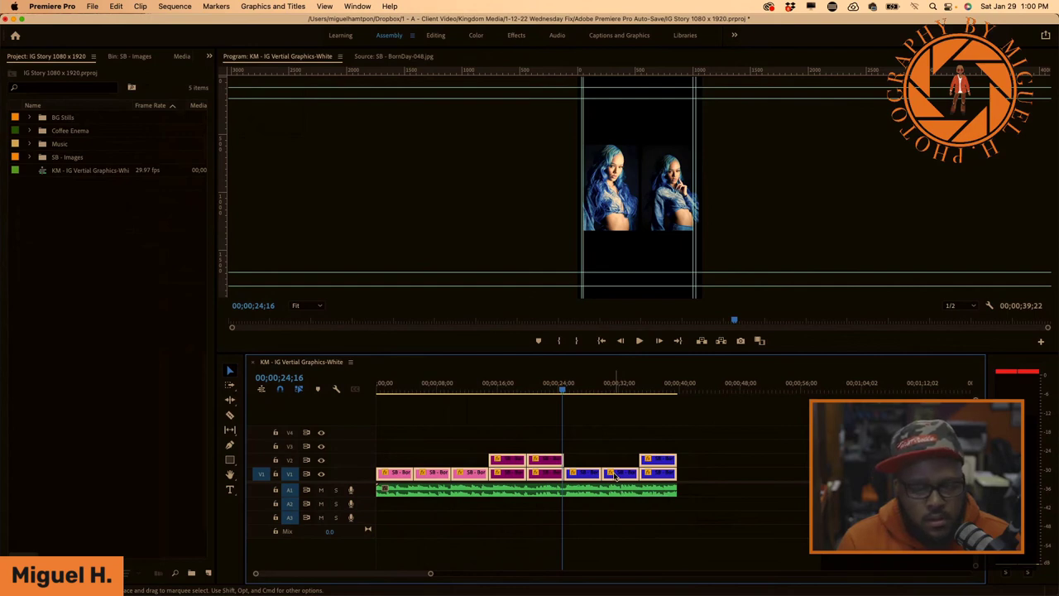
left_click_drag(615, 470, 618, 449)
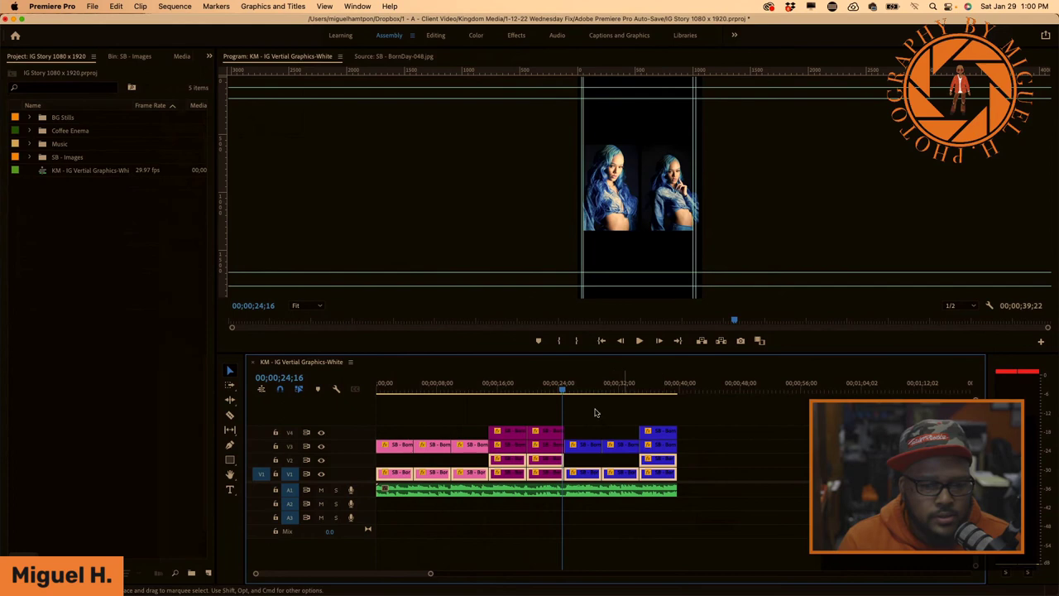
left_click_drag(694, 448, 370, 436)
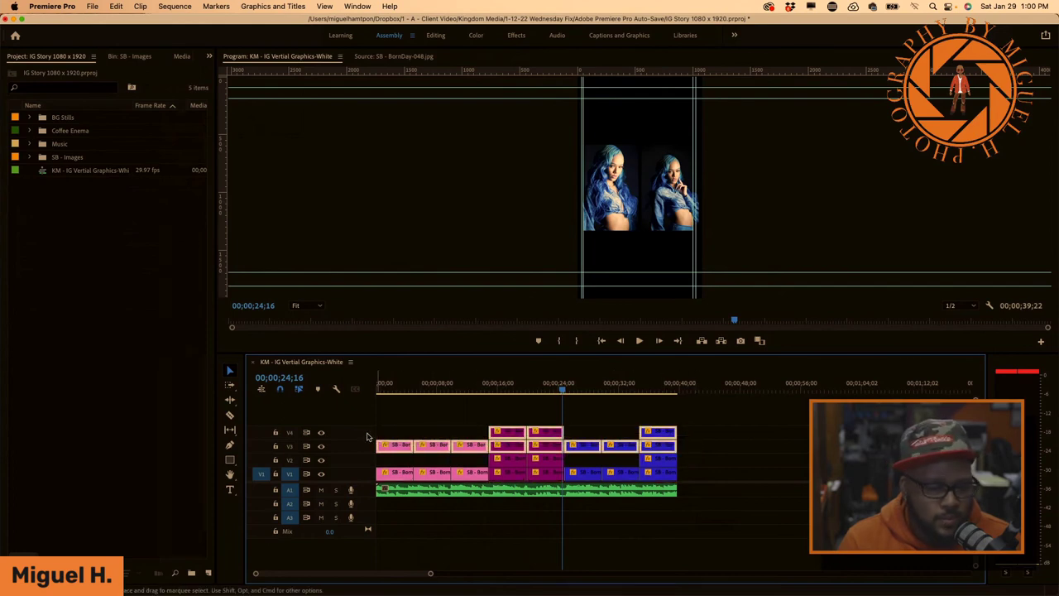
right_click(514, 446)
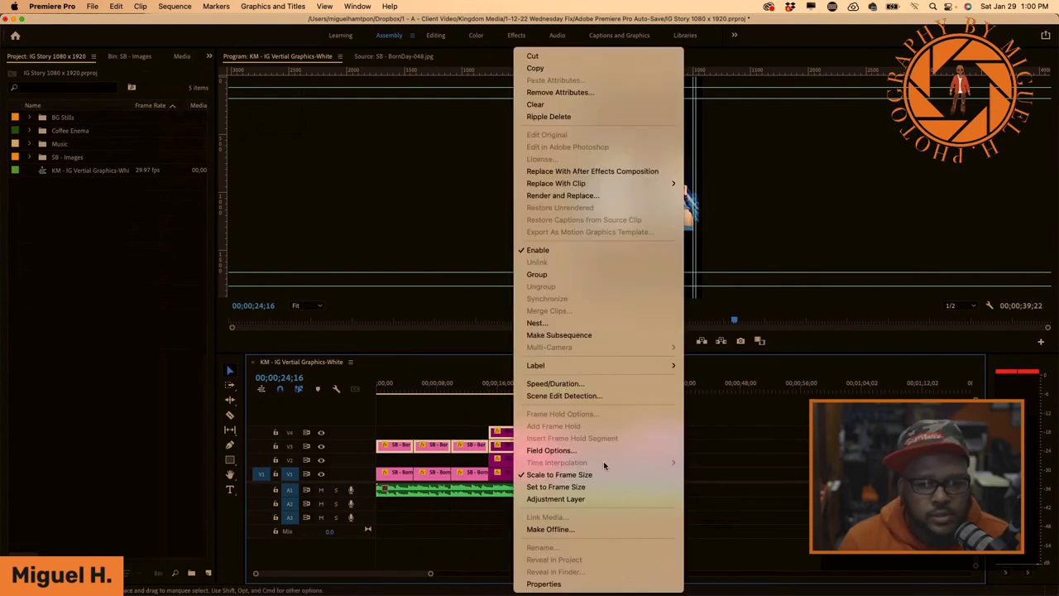
left_click(544, 335)
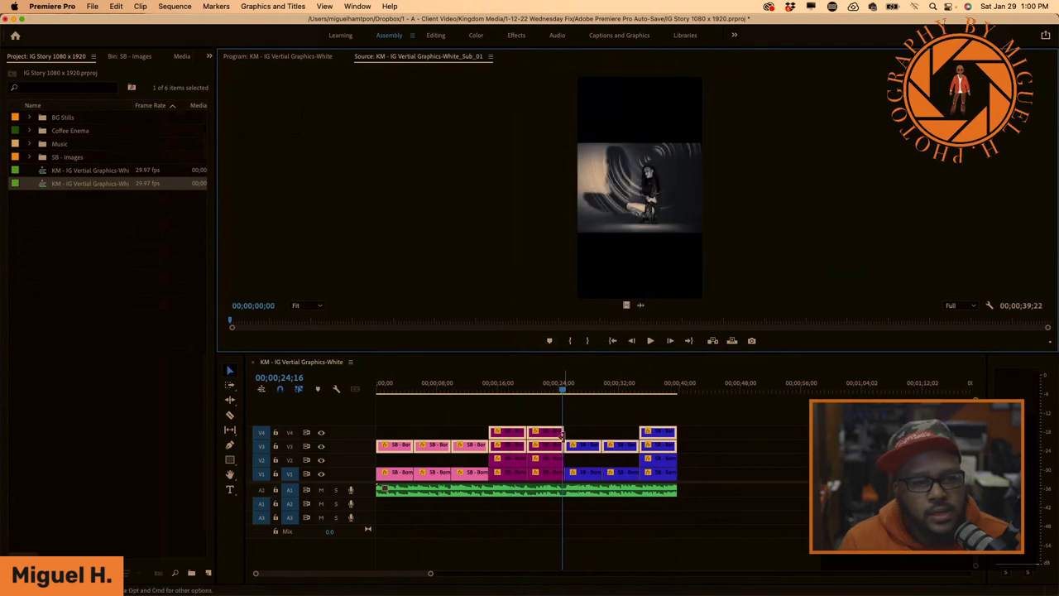
Nest the image copies on V3 and V4 into a sequence named "bg group"
right_click(482, 447)
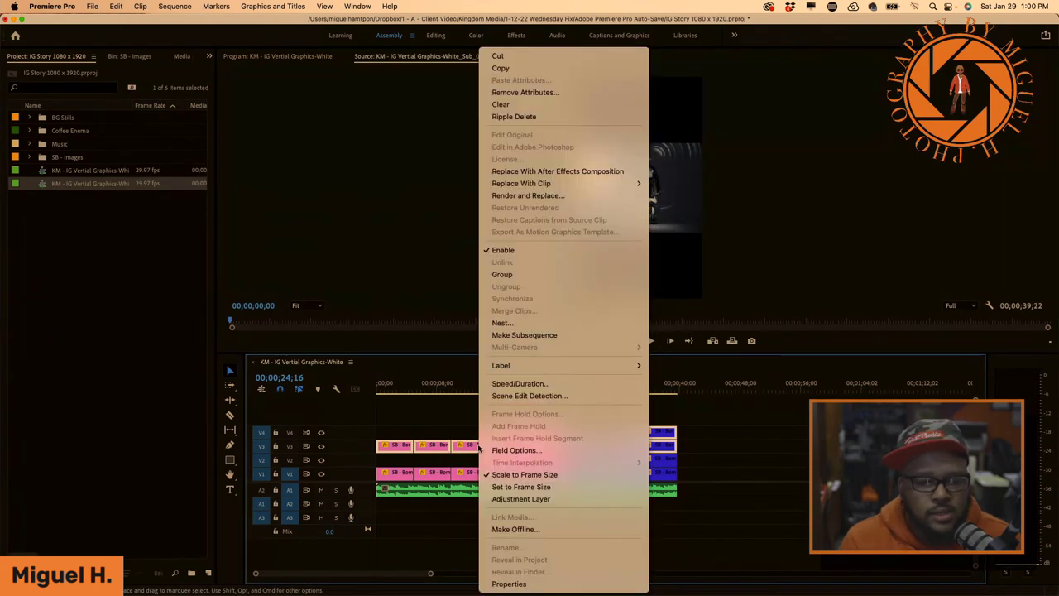
left_click(537, 323)
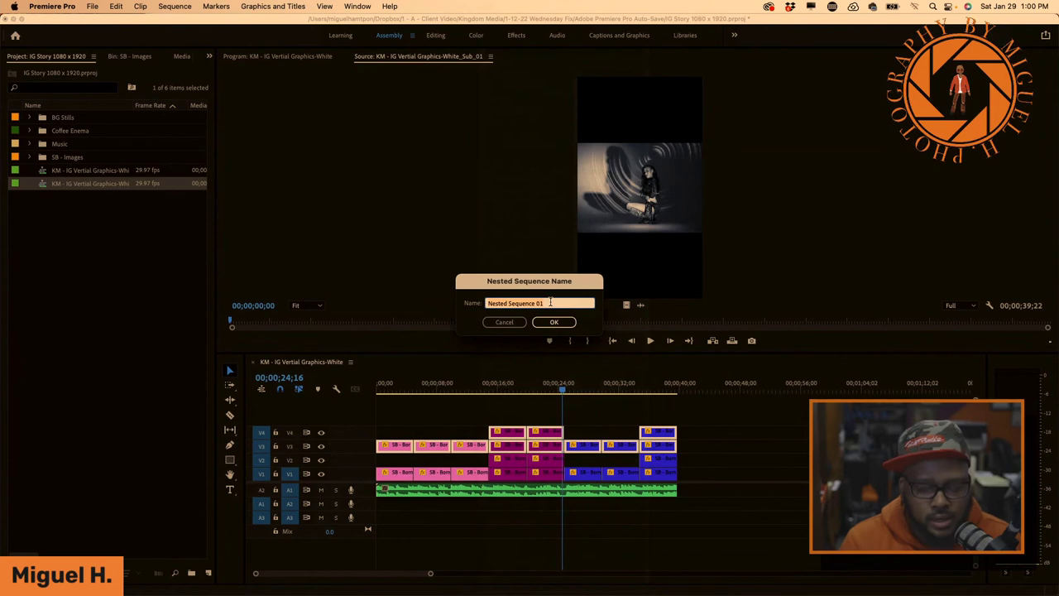
type("b")
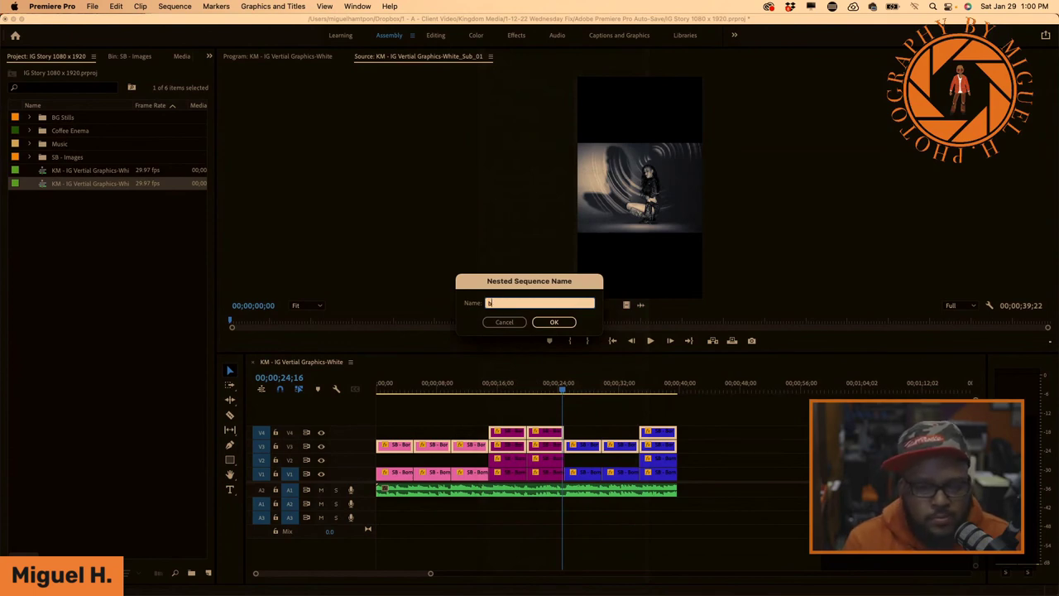
type("g grup")
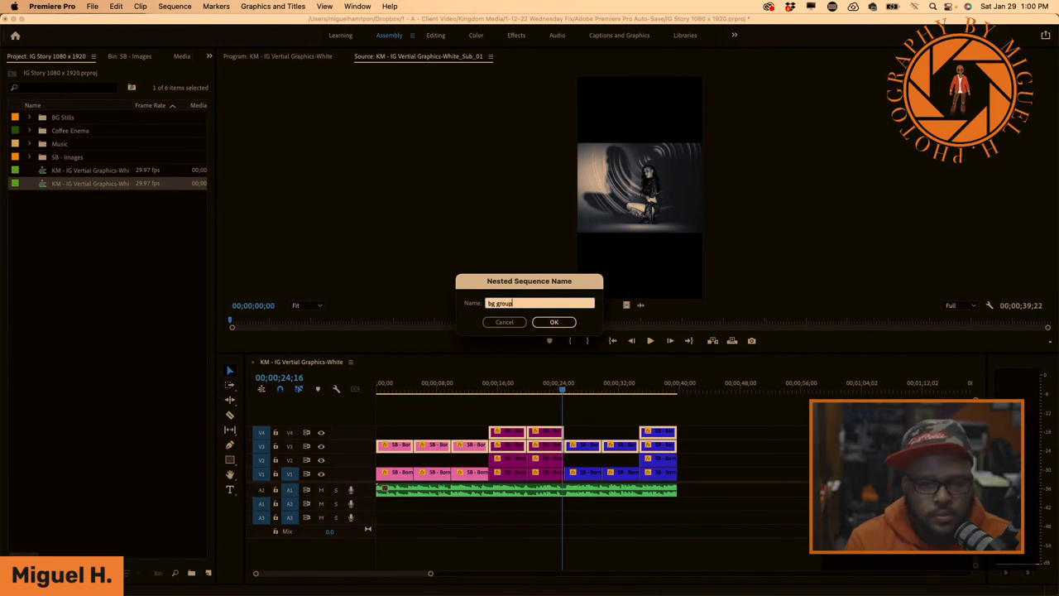
key("Return")
key("Return")
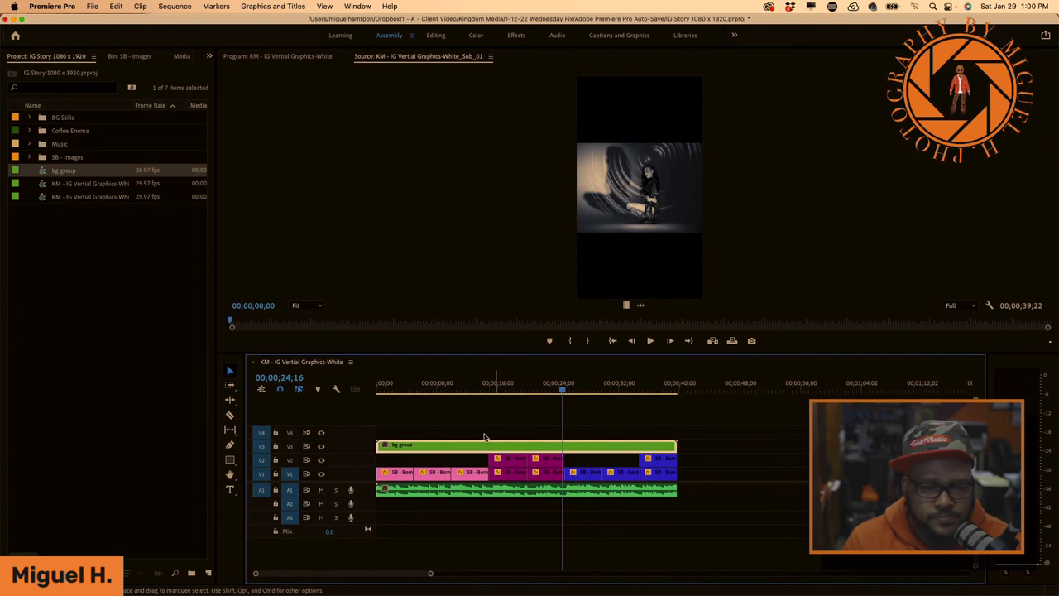
Scale the bg group clip on V3 to 257 so it fills the vertical frame
left_click(180, 60)
left_click(209, 56)
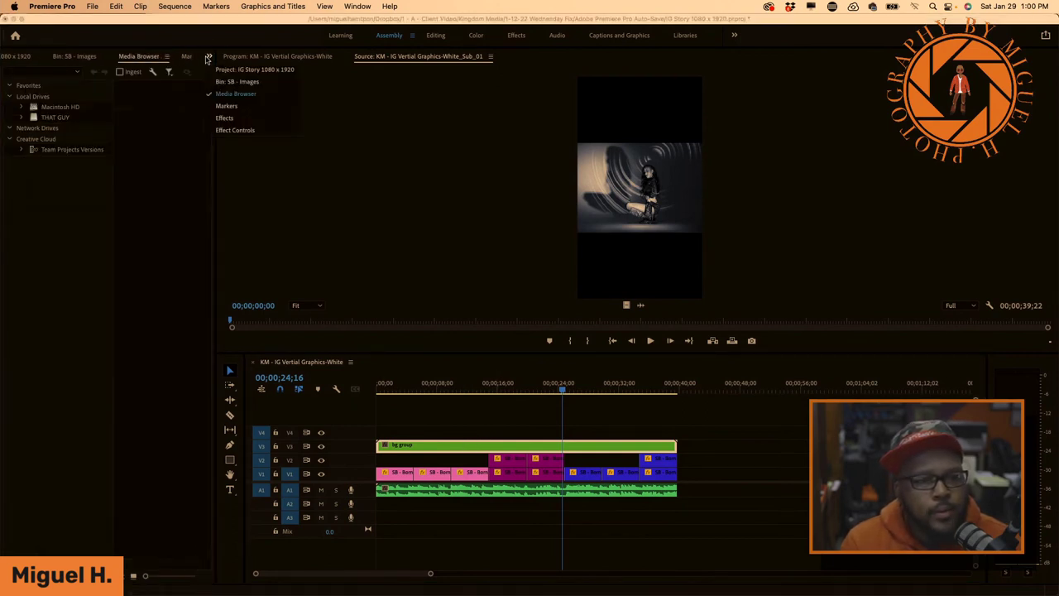
left_click(225, 118)
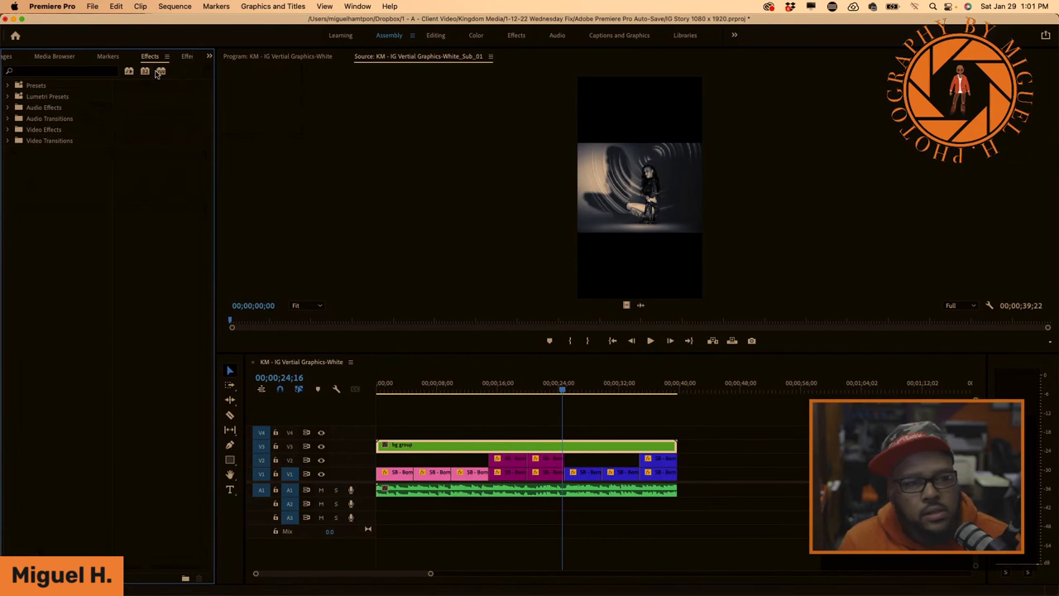
left_click(209, 56)
left_click(242, 131)
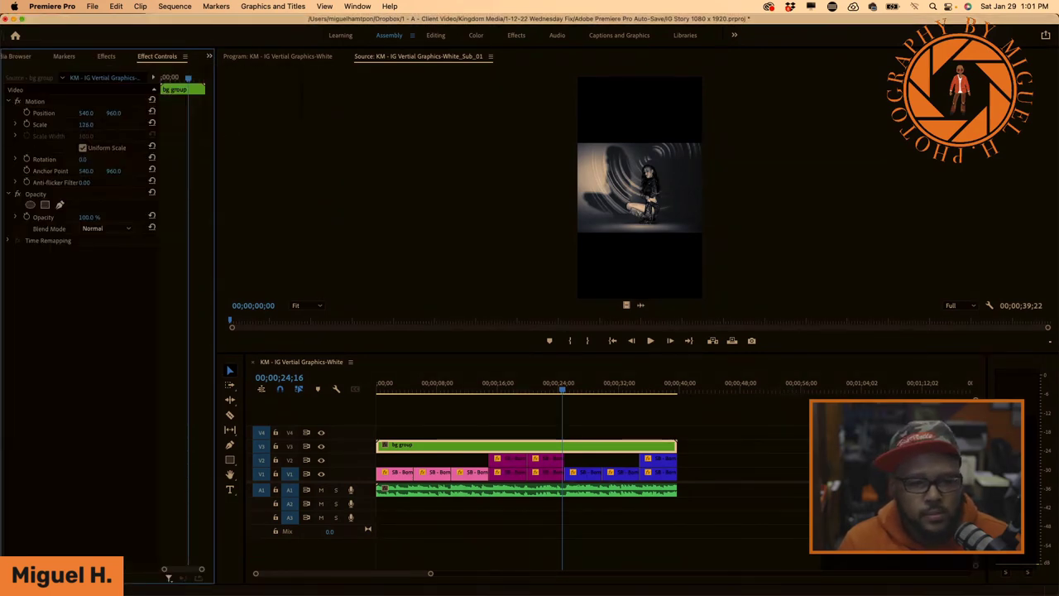
left_click(488, 447)
left_click_drag(563, 387, 429, 390)
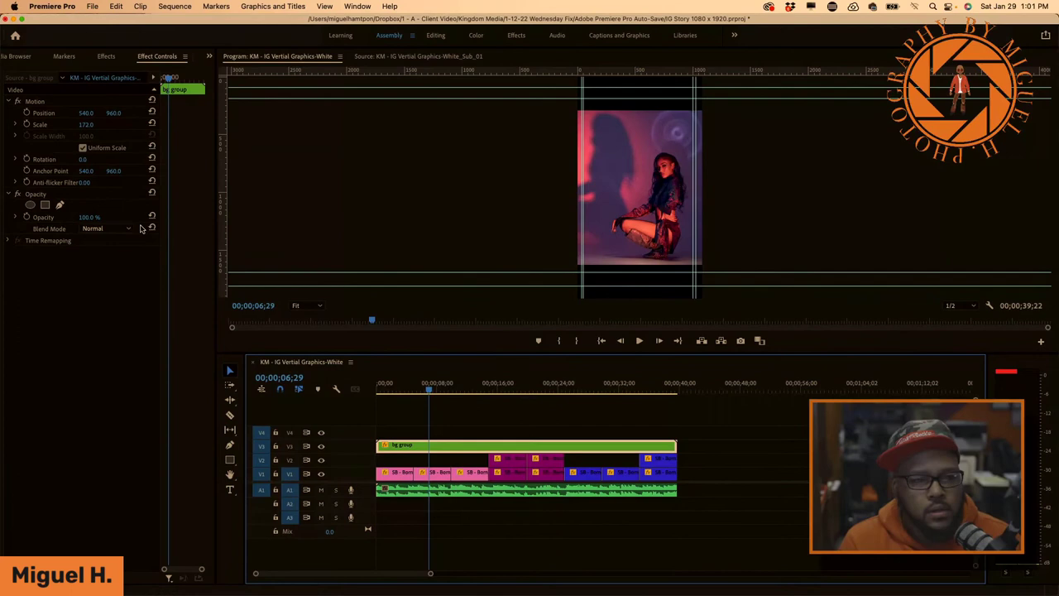
left_click_drag(86, 124, 156, 124)
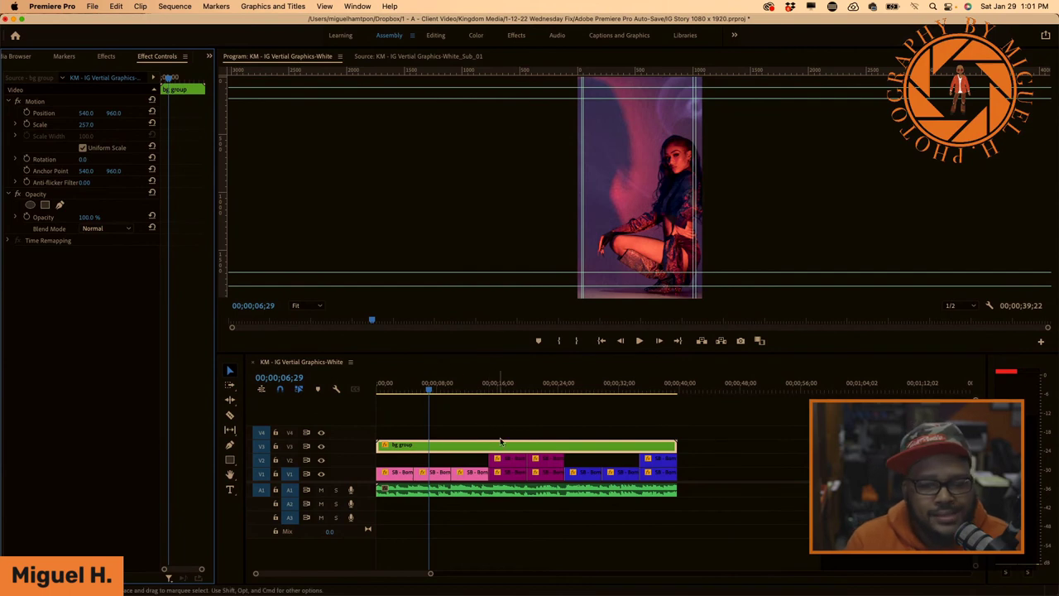
Search the effects for "blur" and apply Gaussian Blur to the bg group clip on V3
left_click(106, 57)
left_click(86, 71)
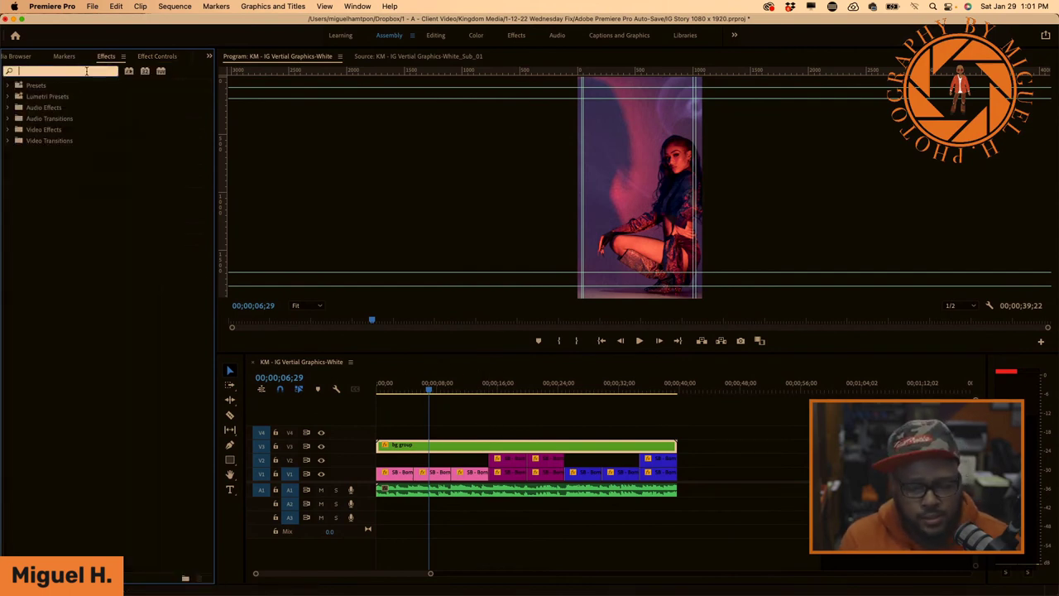
type("b")
key("BackSpace")
type("b")
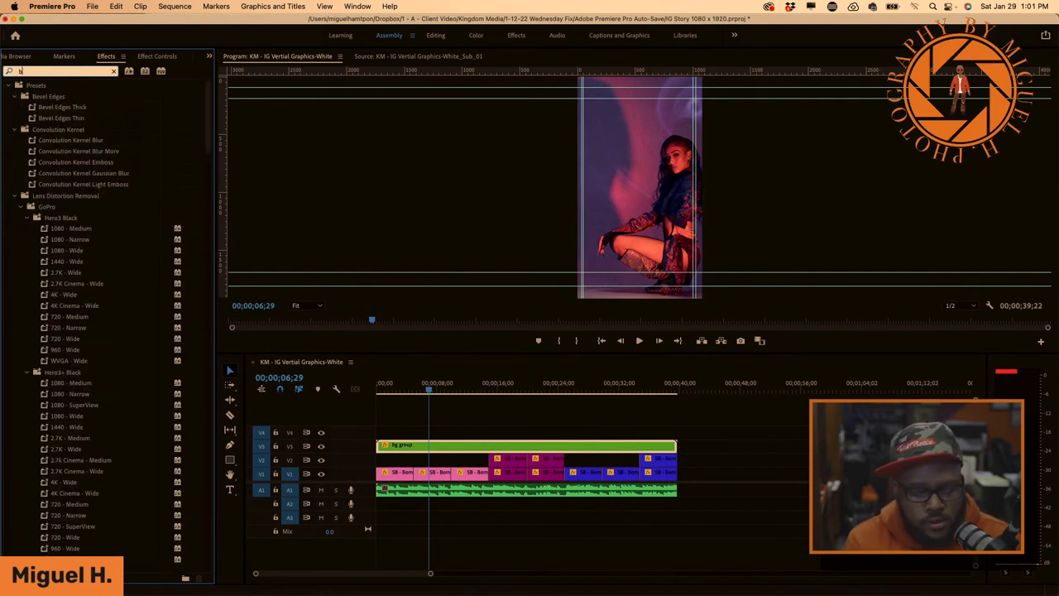
type("lur")
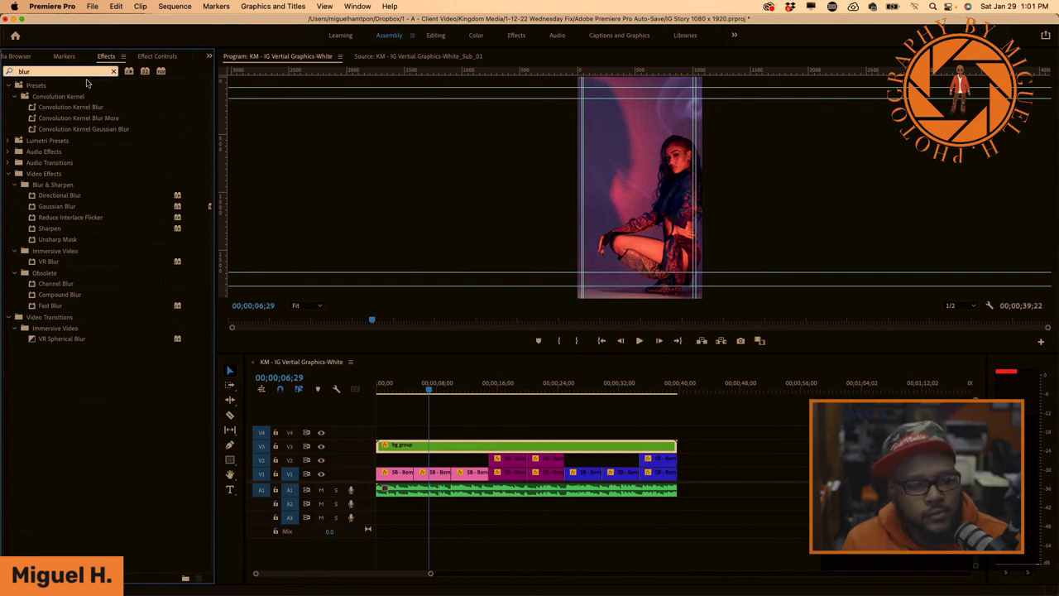
left_click(56, 209)
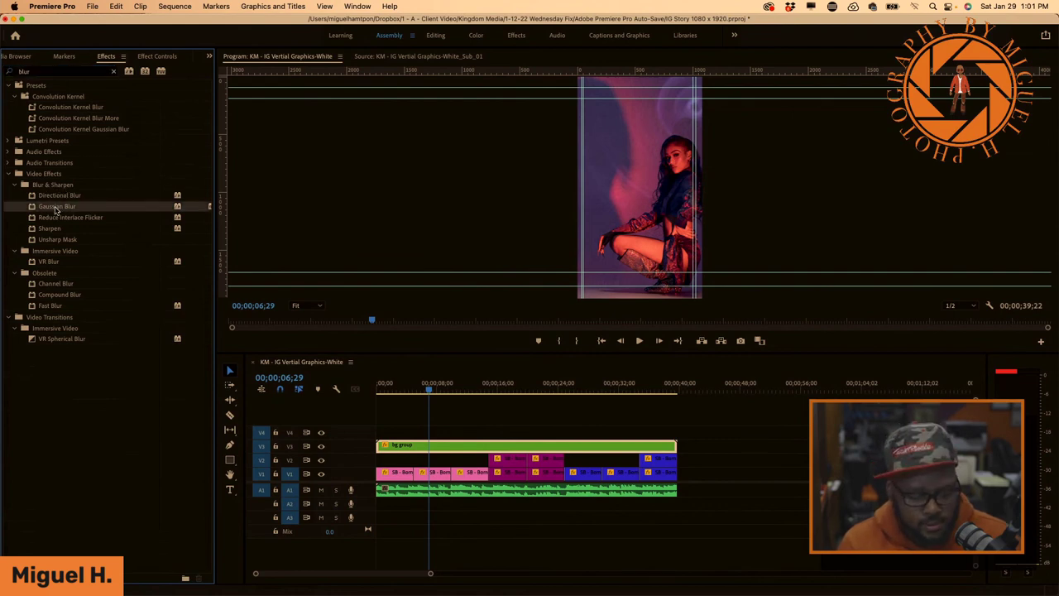
left_click_drag(55, 210, 431, 447)
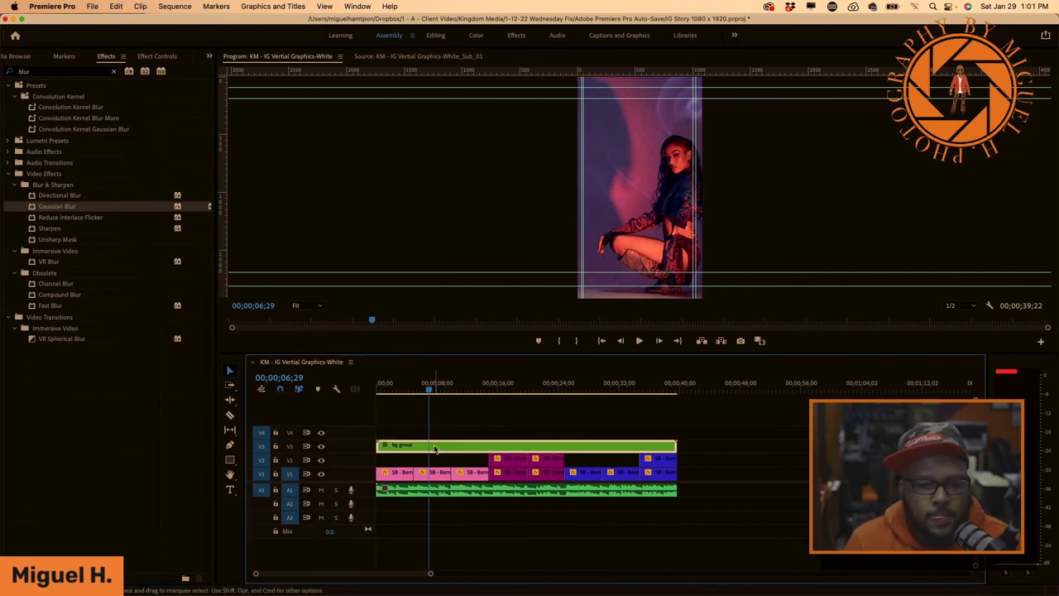
Set the Blurriness of bg group's Gaussian Blur to about 19.7
left_click(156, 57)
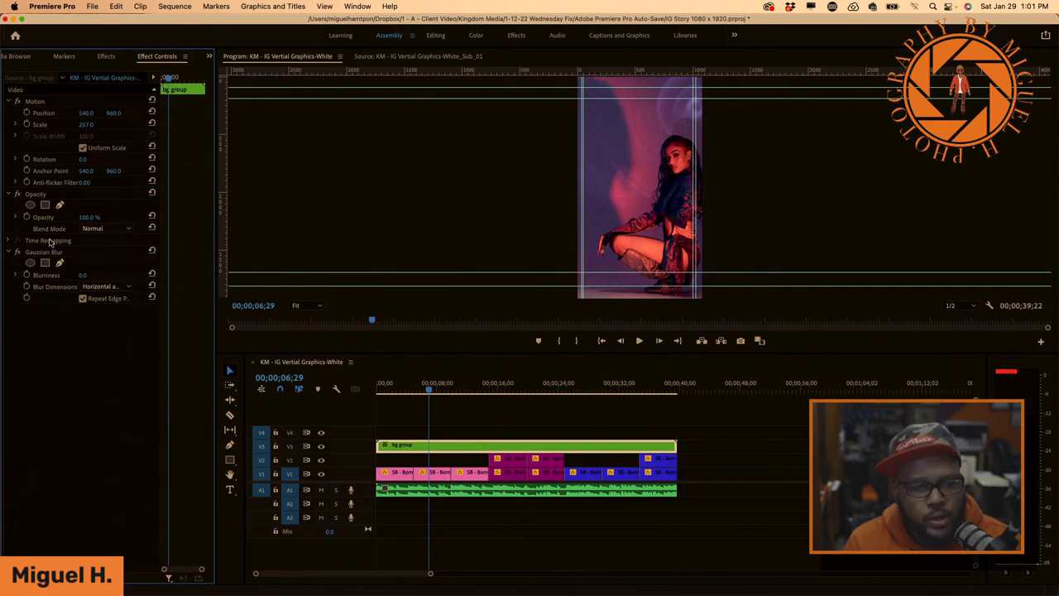
left_click(16, 275)
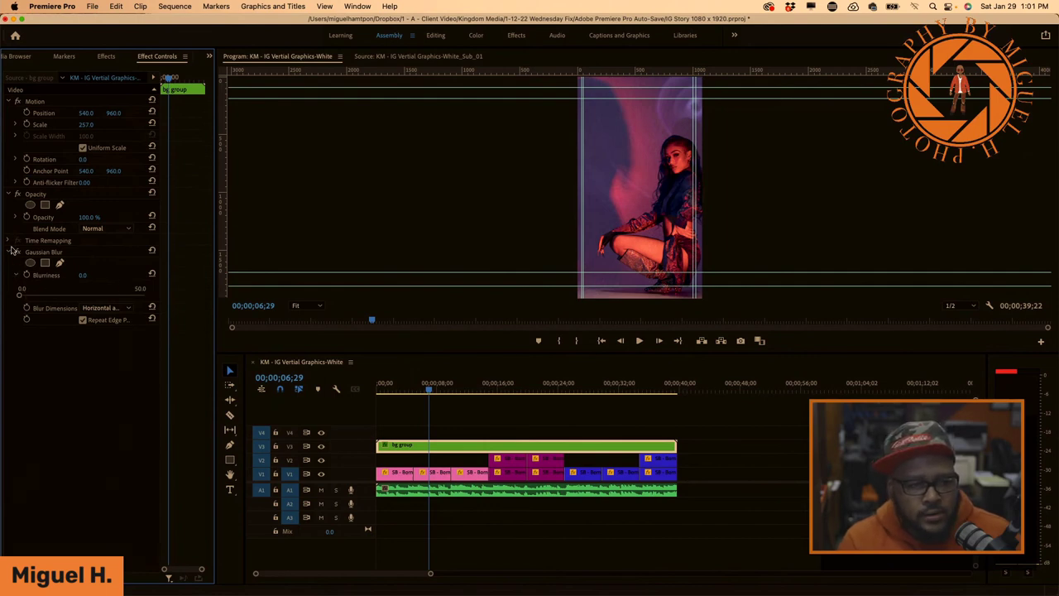
left_click_drag(20, 296, 69, 296)
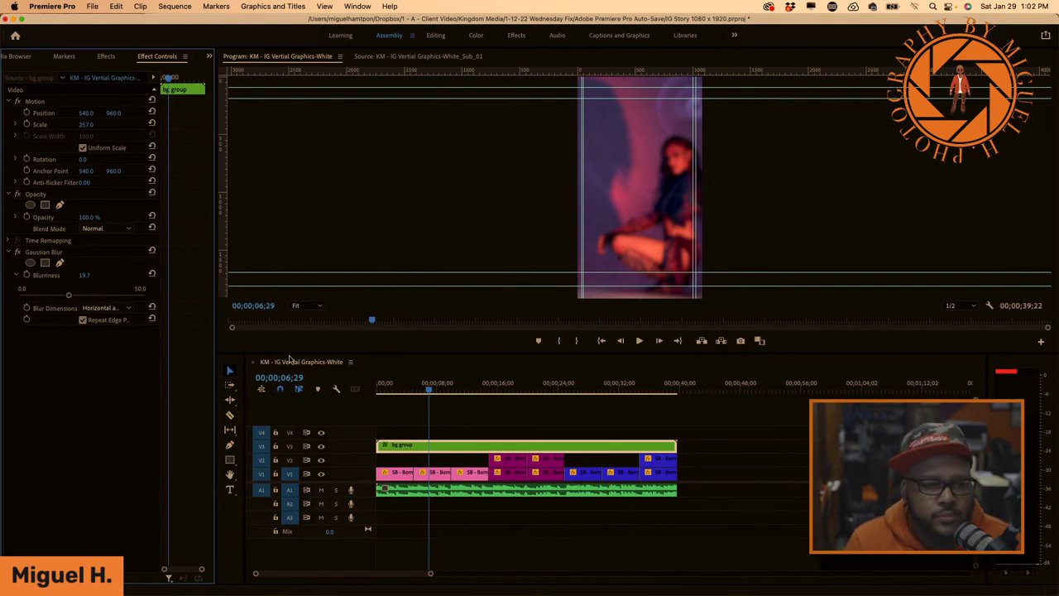
Nest all the image clips on V1 and V2 into a sequence named "Main Img"
left_click(435, 463)
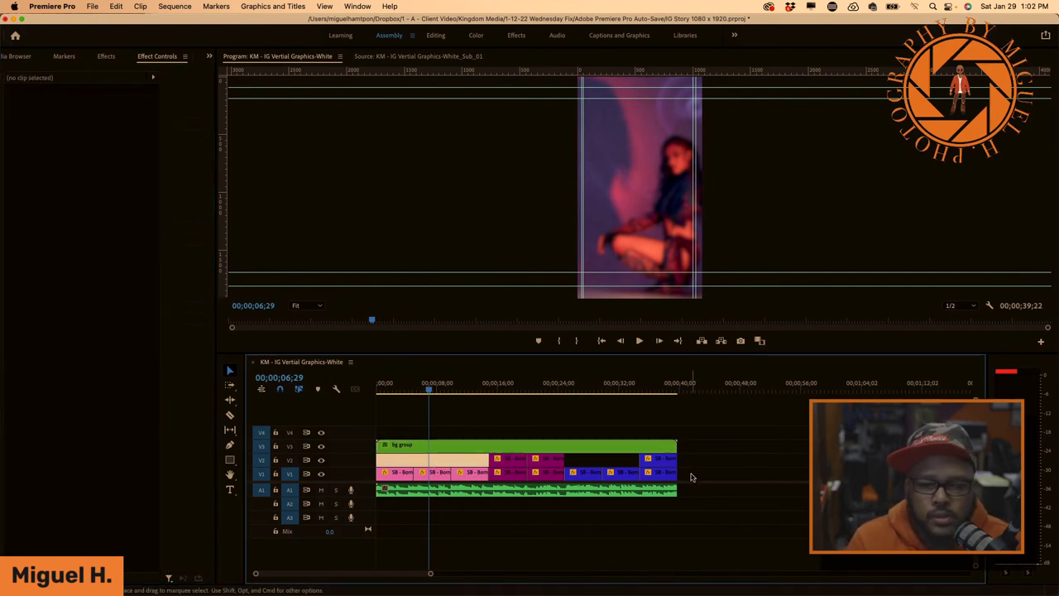
left_click(625, 446)
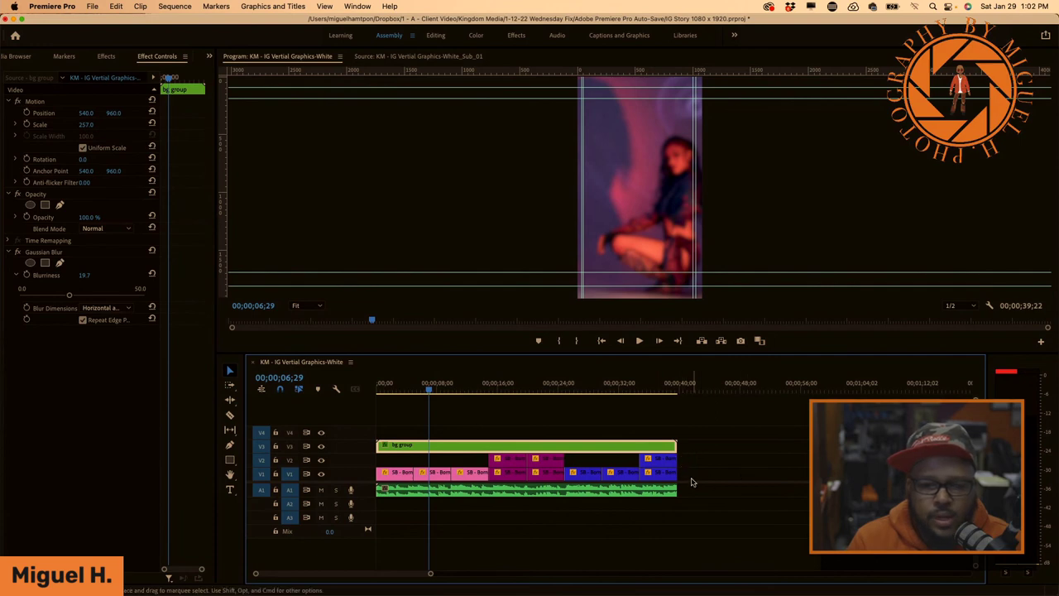
left_click_drag(693, 479, 375, 464)
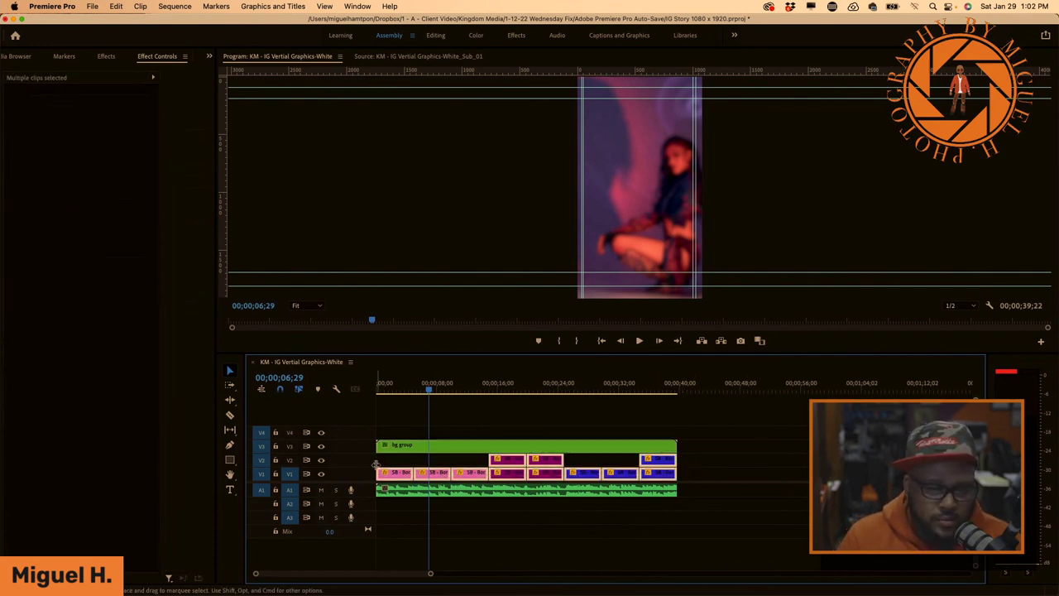
right_click(508, 465)
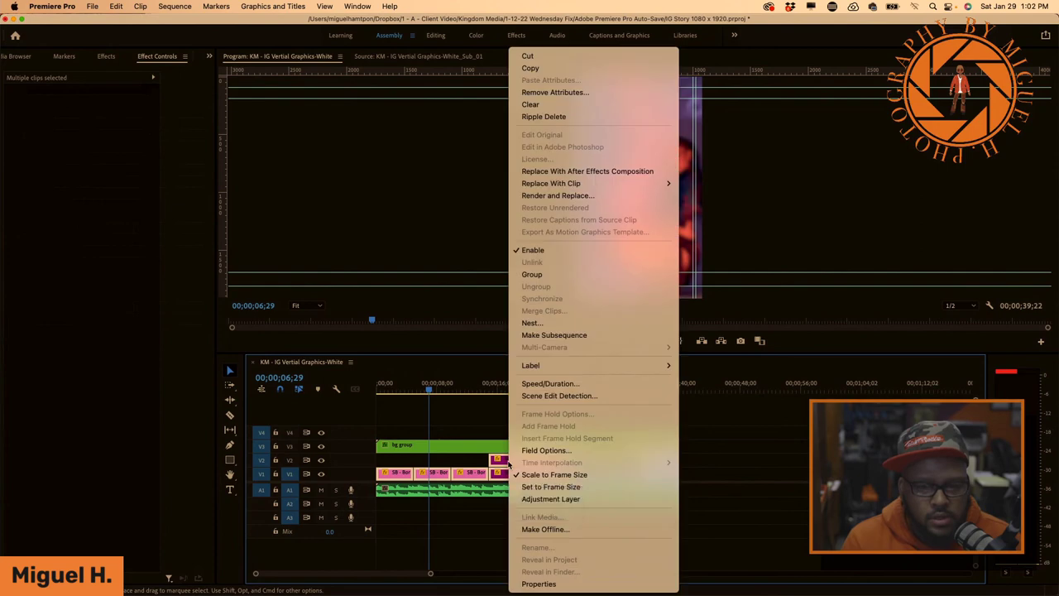
left_click(554, 324)
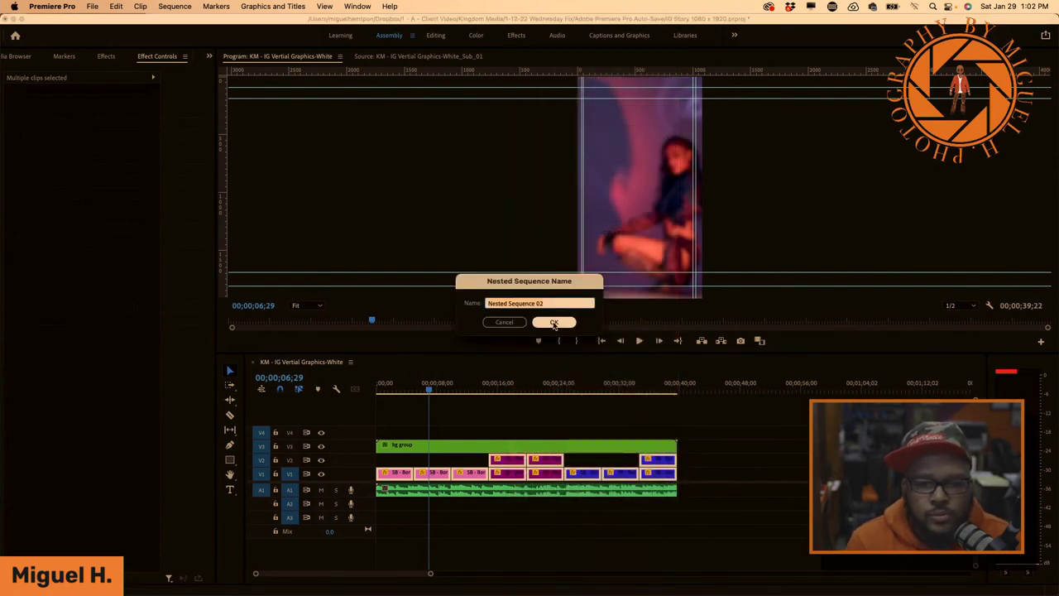
type("Main Img")
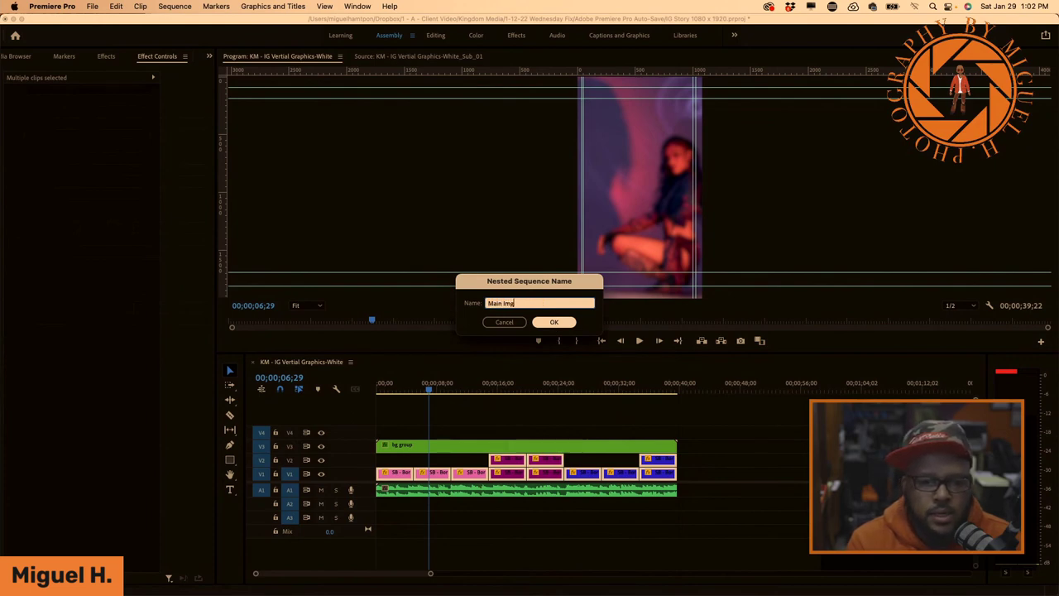
left_click(552, 322)
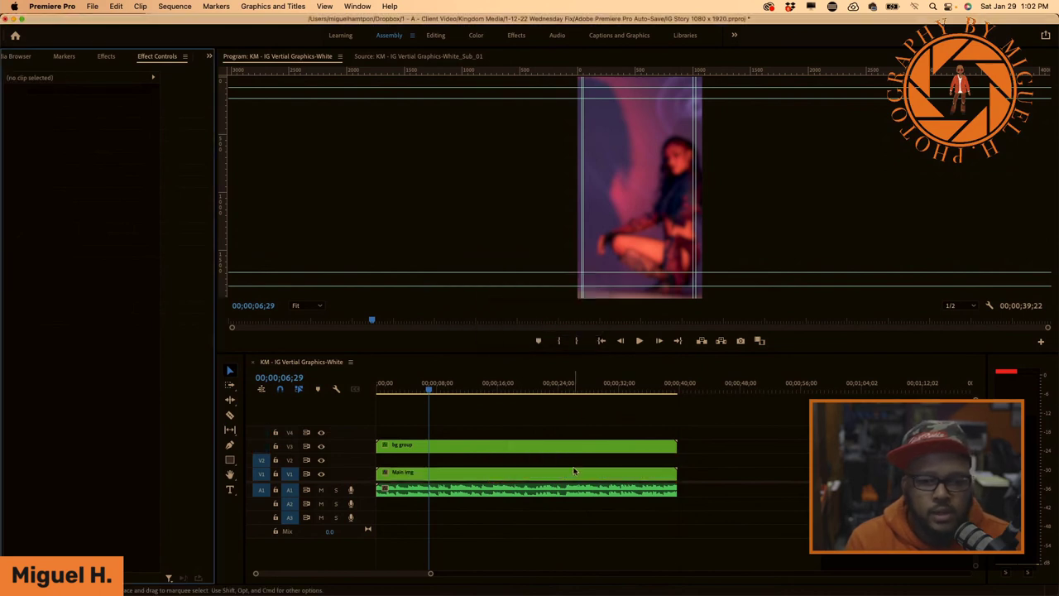
Rearrange the nested clips so Main Img is on V2 above bg group on V1
mouse_move(495, 476)
left_mouse_down()
mouse_move(490, 429)
mouse_move(489, 474)
left_mouse_up()
left_click(489, 445, "shift")
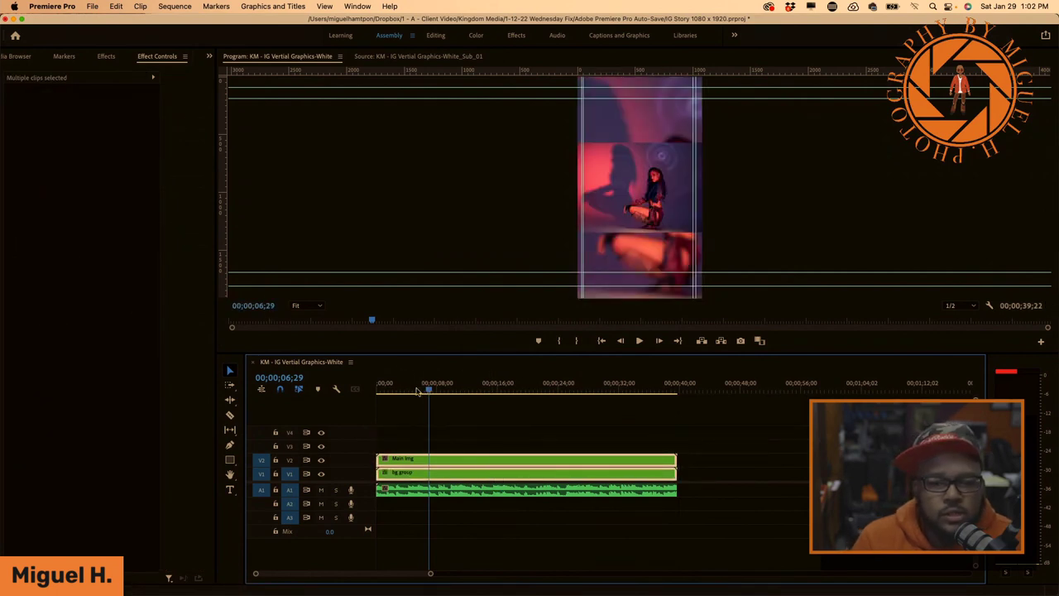
left_click_drag(428, 390, 387, 391)
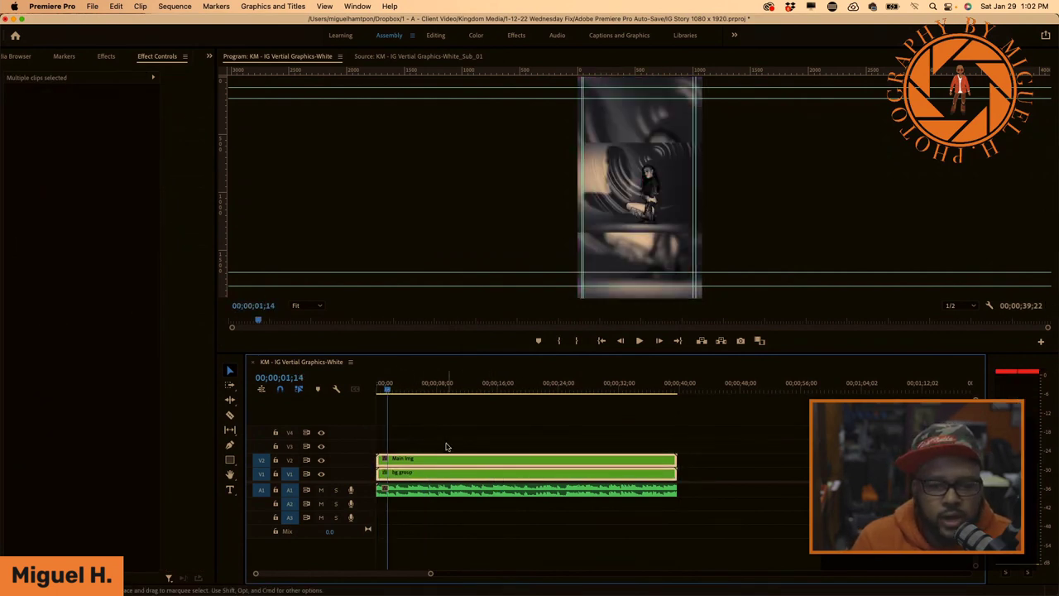
left_click(322, 460)
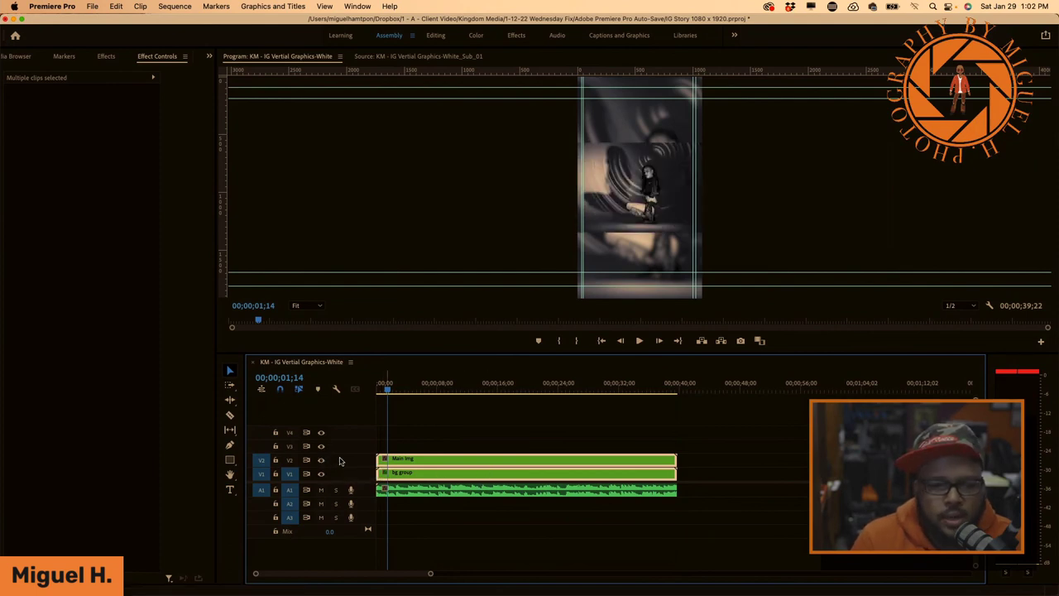
Play the slideshow from the beginning to review the main images over the blurred background
left_click_drag(387, 390, 366, 392)
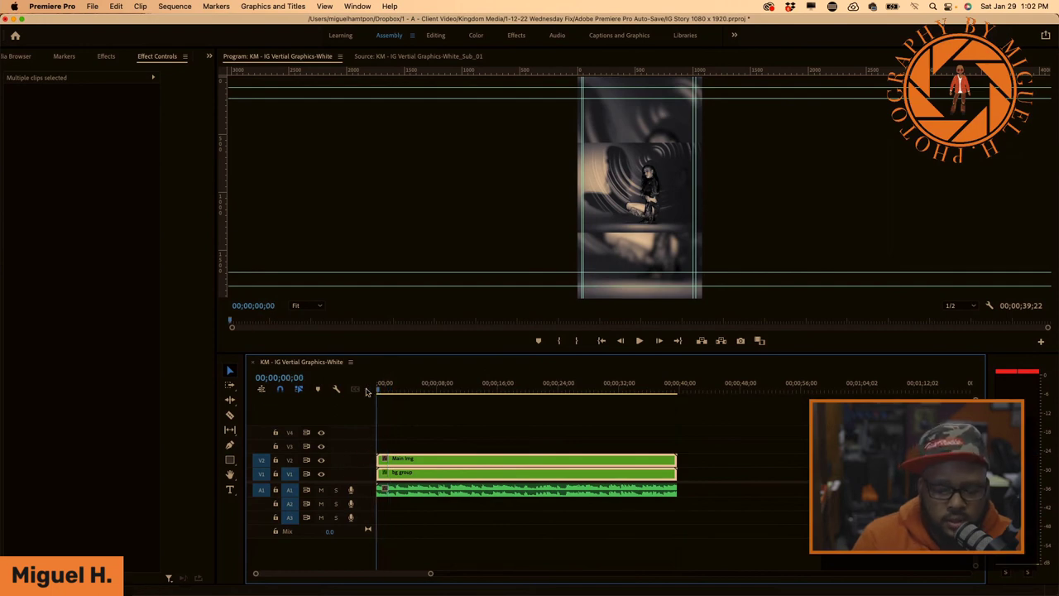
key("space")
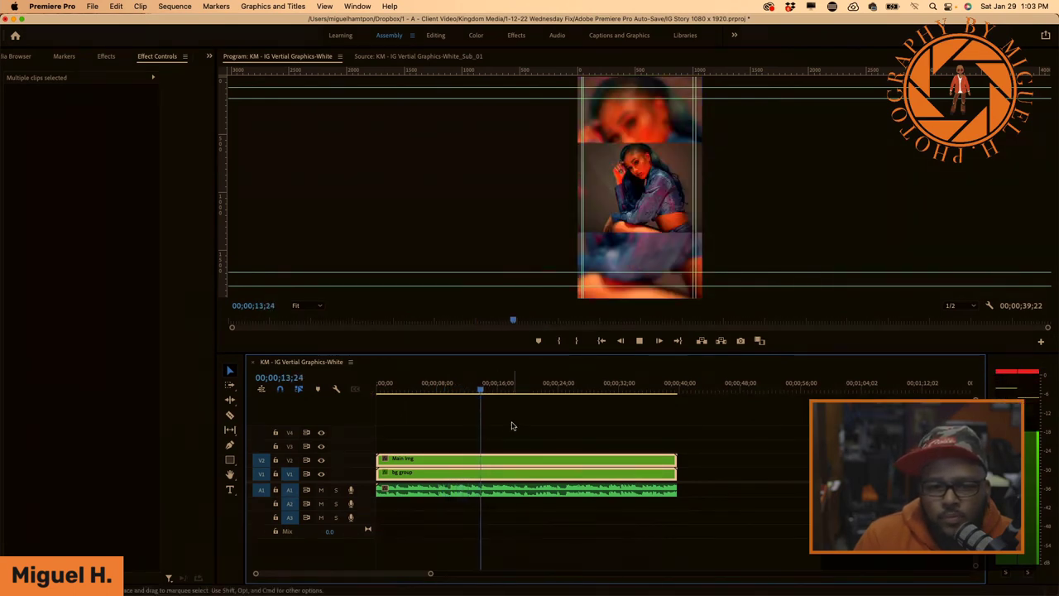
key("space")
Shorten both nested clips, Main Img and bg group, to a duration of 00;00;15;00 by speeding them up
left_click_drag(464, 450, 480, 474)
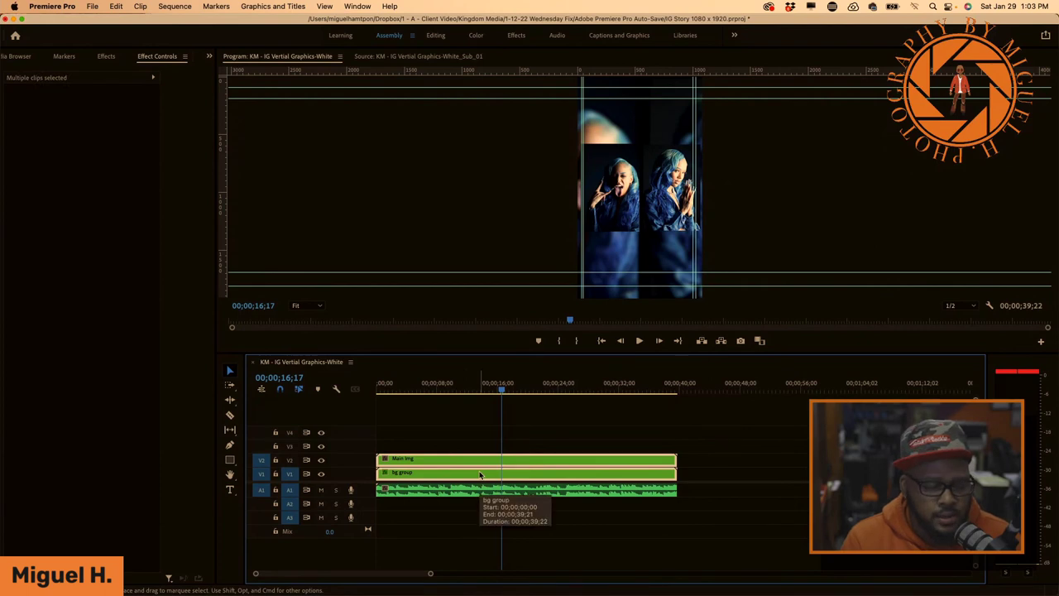
right_click(479, 474)
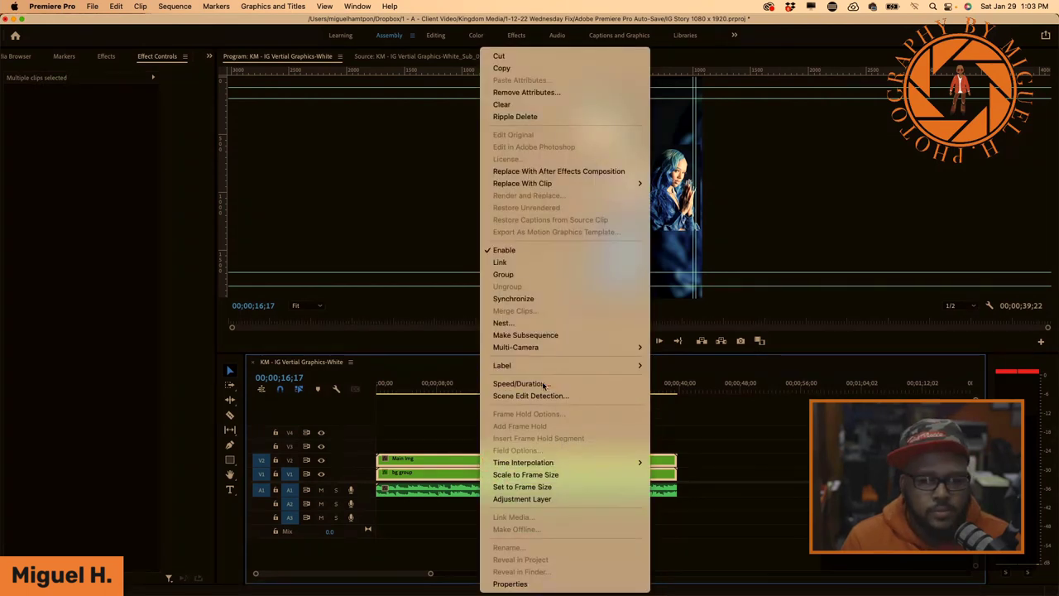
left_click(540, 384)
left_click(542, 291)
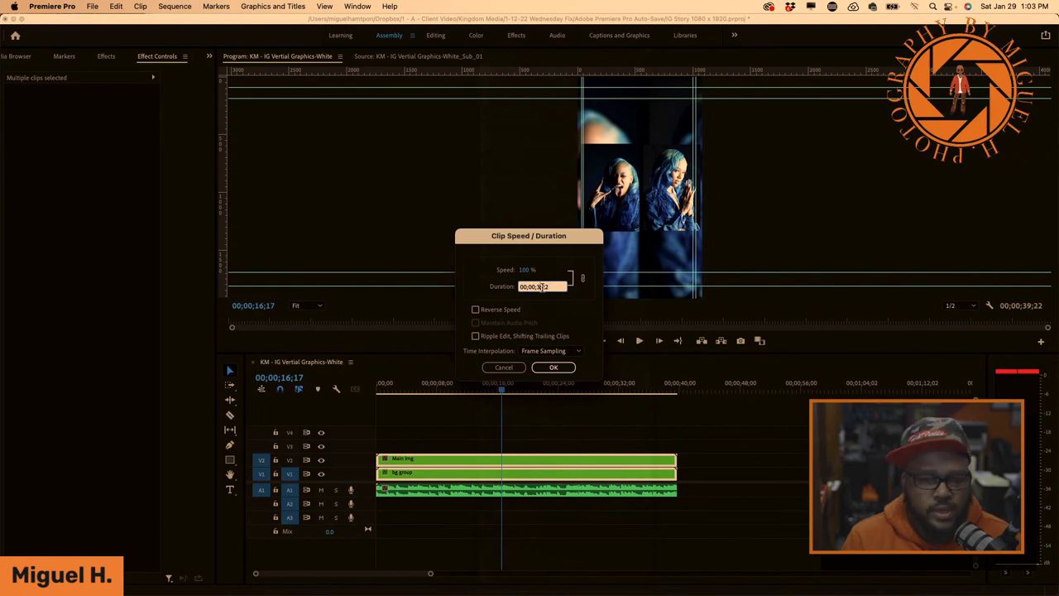
type("122")
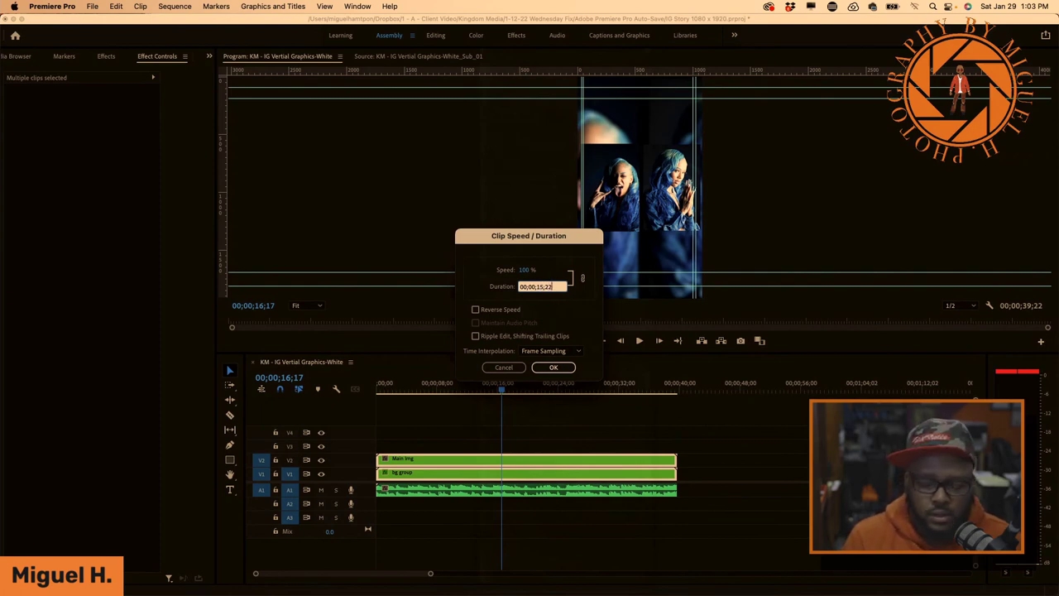
left_click(554, 366)
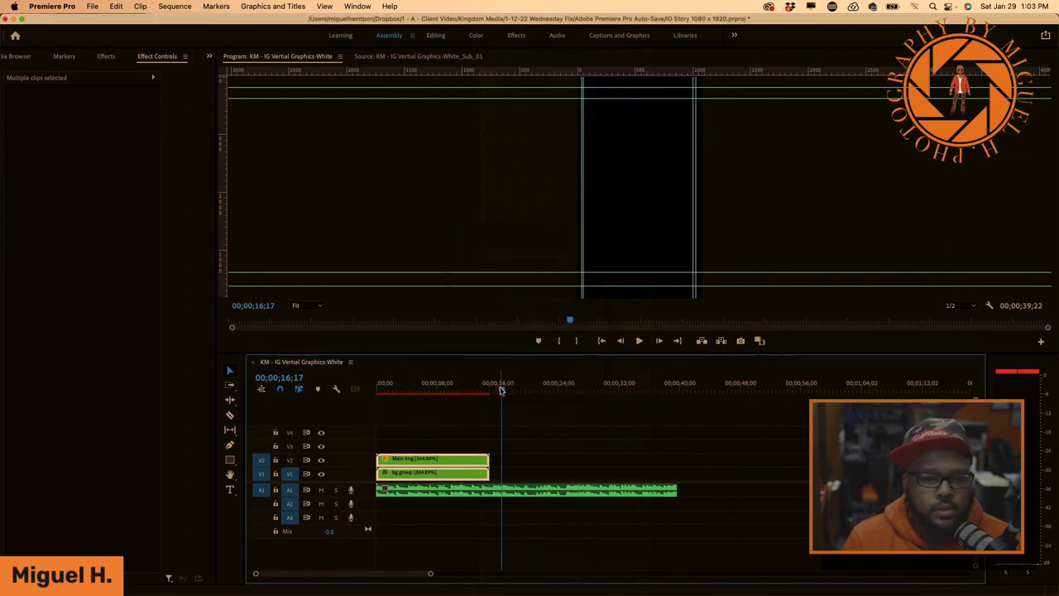
Play the sped-up slideshow from the beginning to check its pace
key("Home")
key("space")
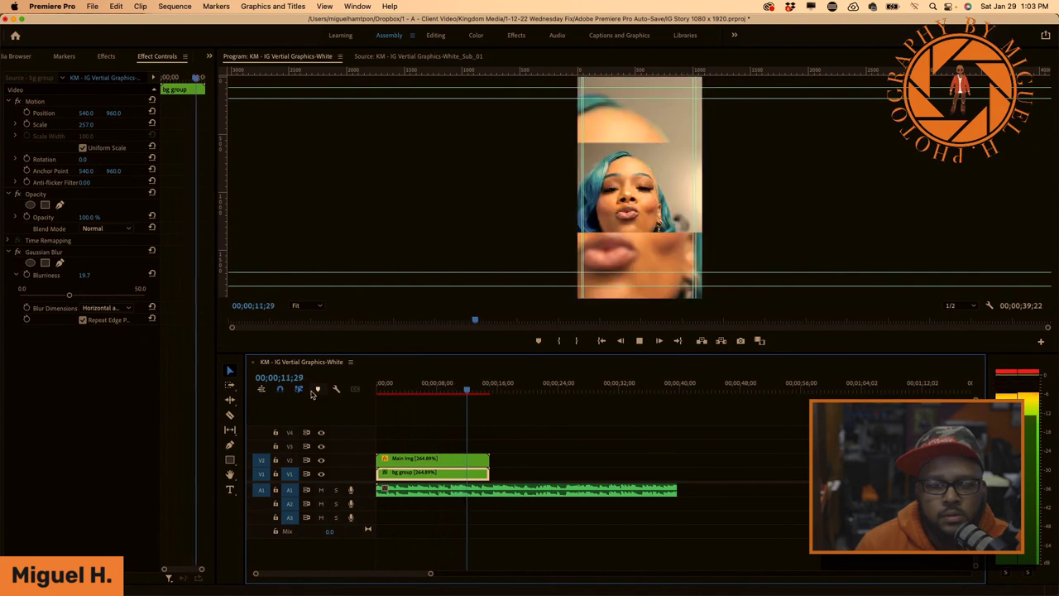
key("space")
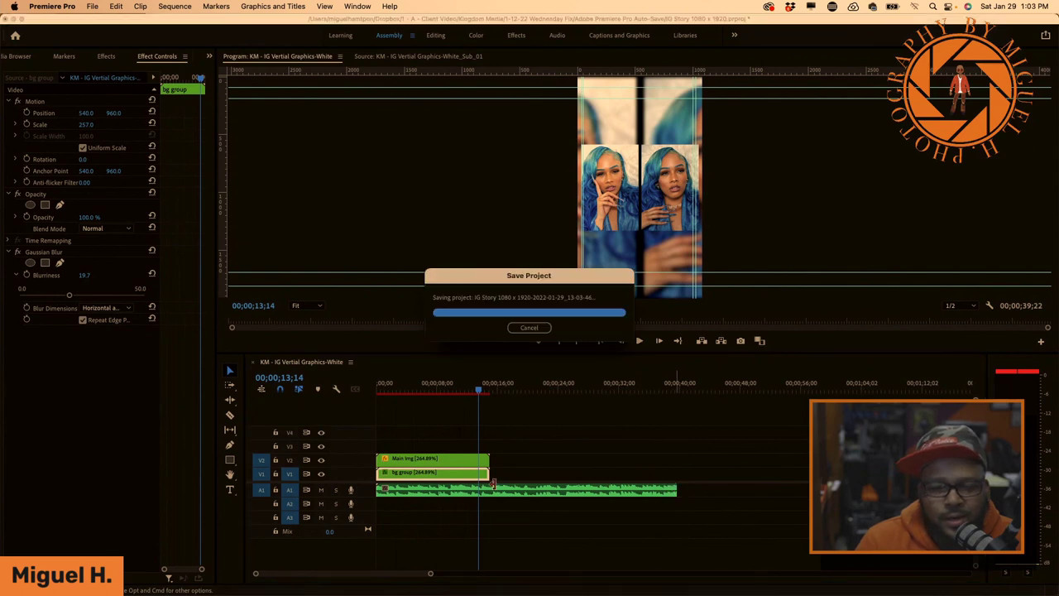
Trim the end of the music clip on A1 to match the end of the nested clips at 00;00;15;00
left_click_drag(675, 490, 494, 488)
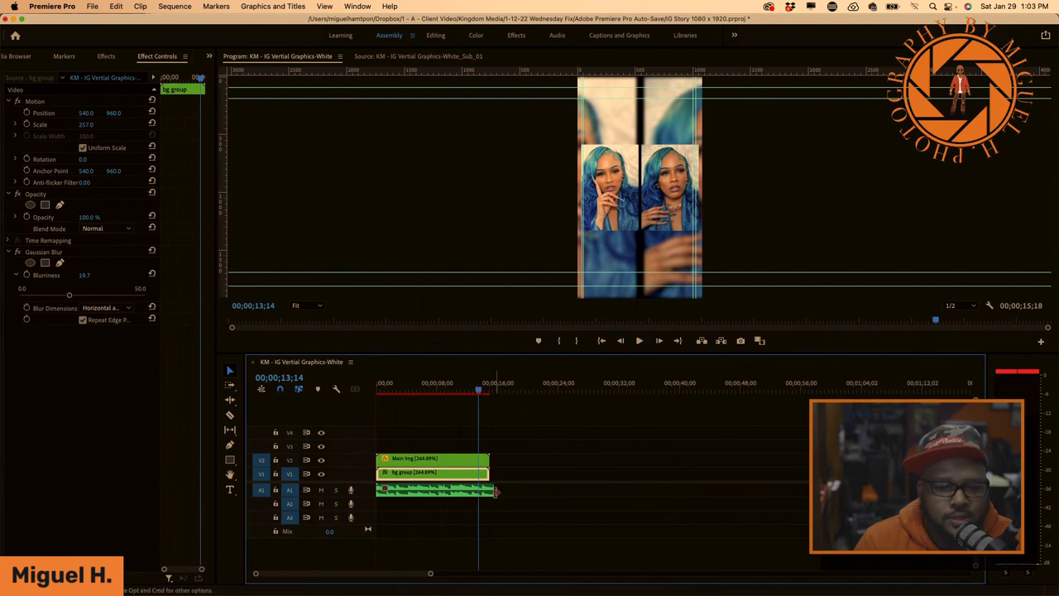
left_click_drag(496, 491, 488, 489)
Clear the effects search and expand the Dissolve group under Video Transitions, with the Main Img clip on V2 selected
left_click_drag(483, 382, 424, 392)
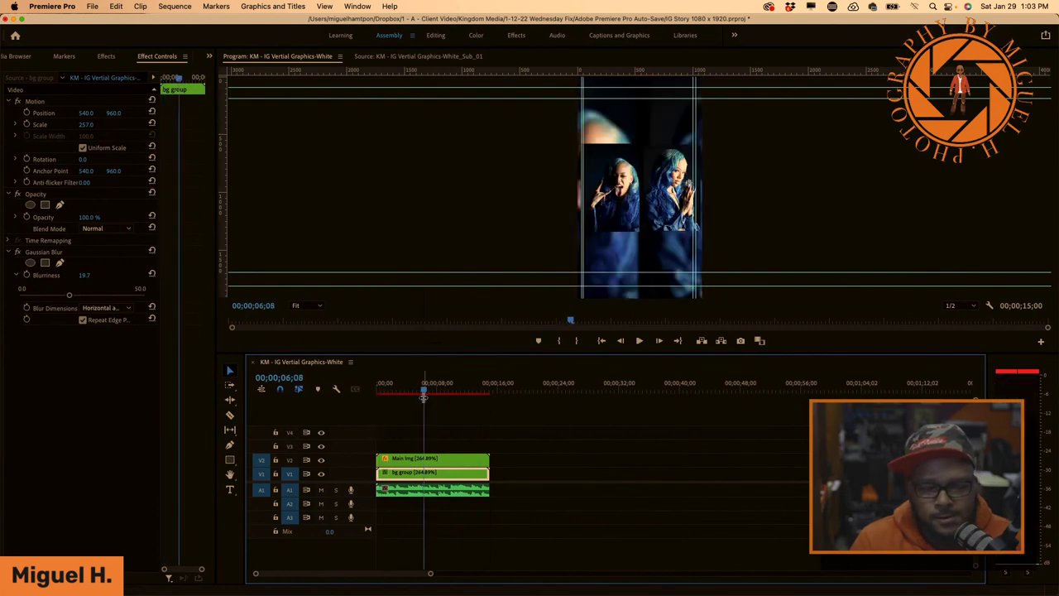
left_click(106, 56)
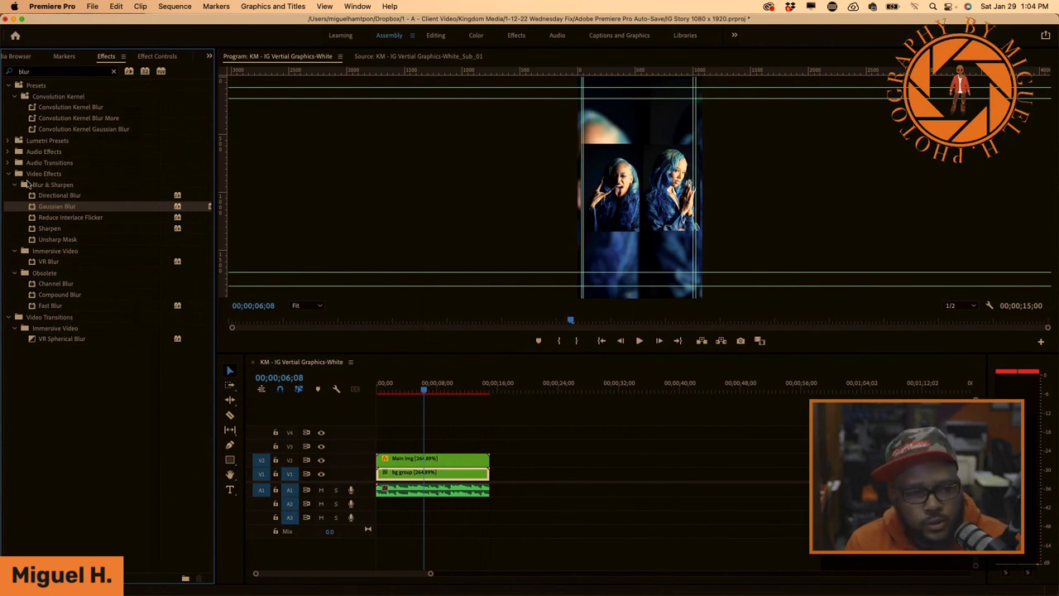
left_click(113, 72)
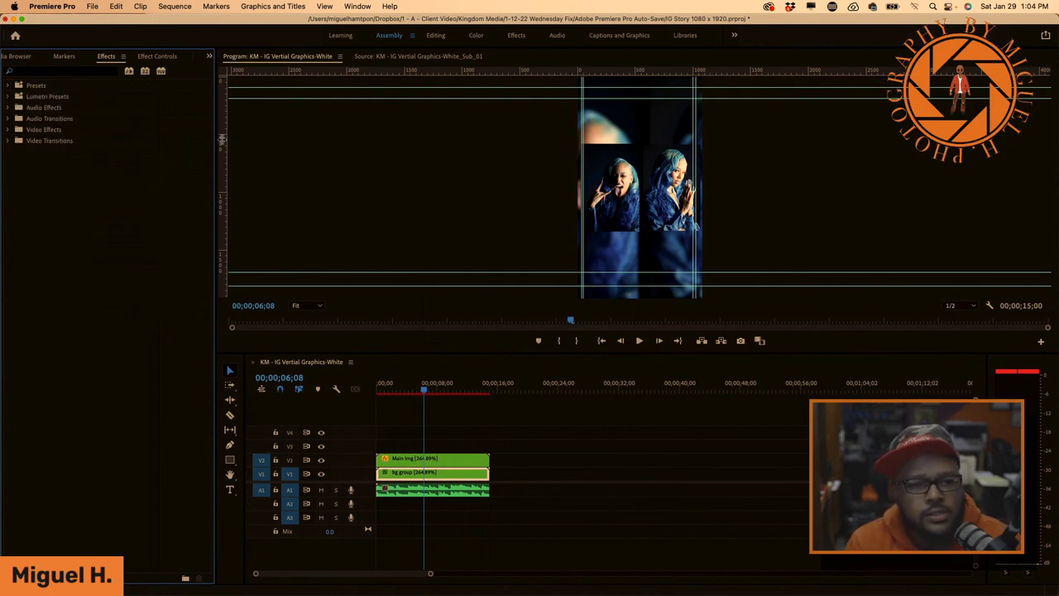
left_click(450, 454)
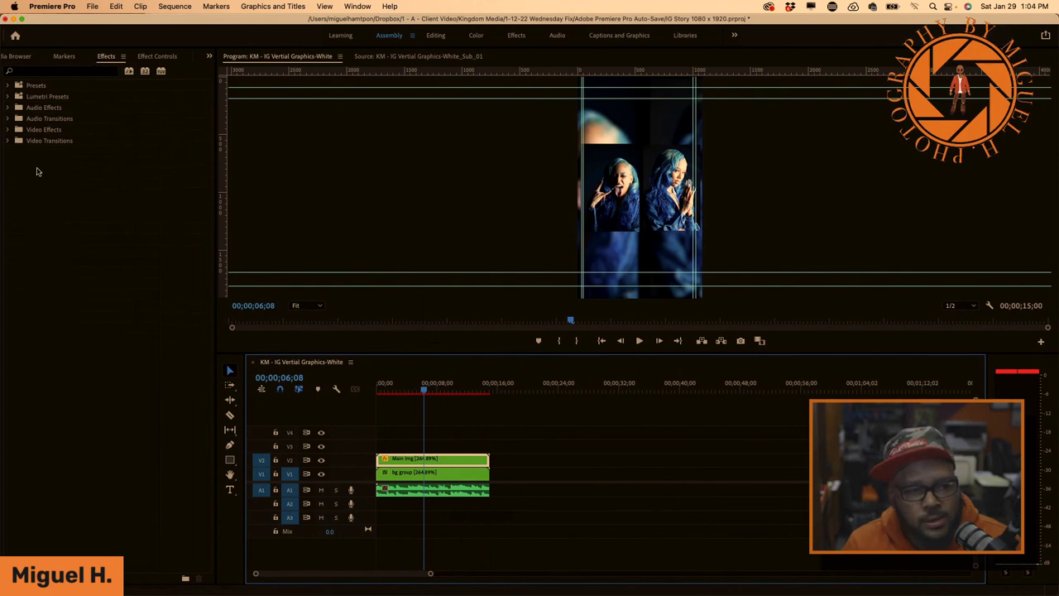
left_click(9, 142)
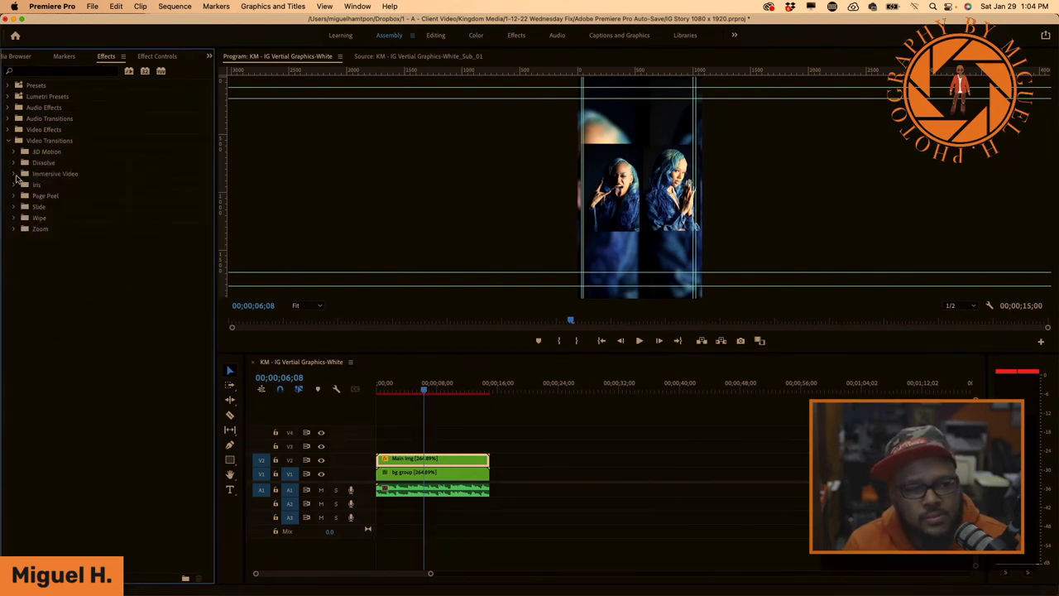
left_click(13, 163)
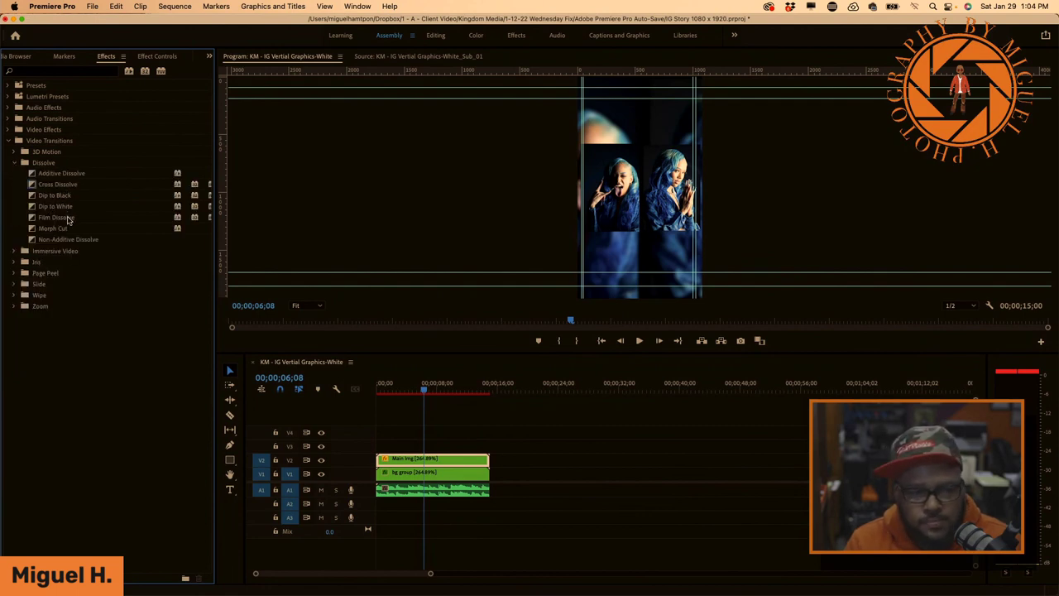
Try to add an Additive Dissolve transition at the end of the nested Main Img clip on V2
left_click(56, 176)
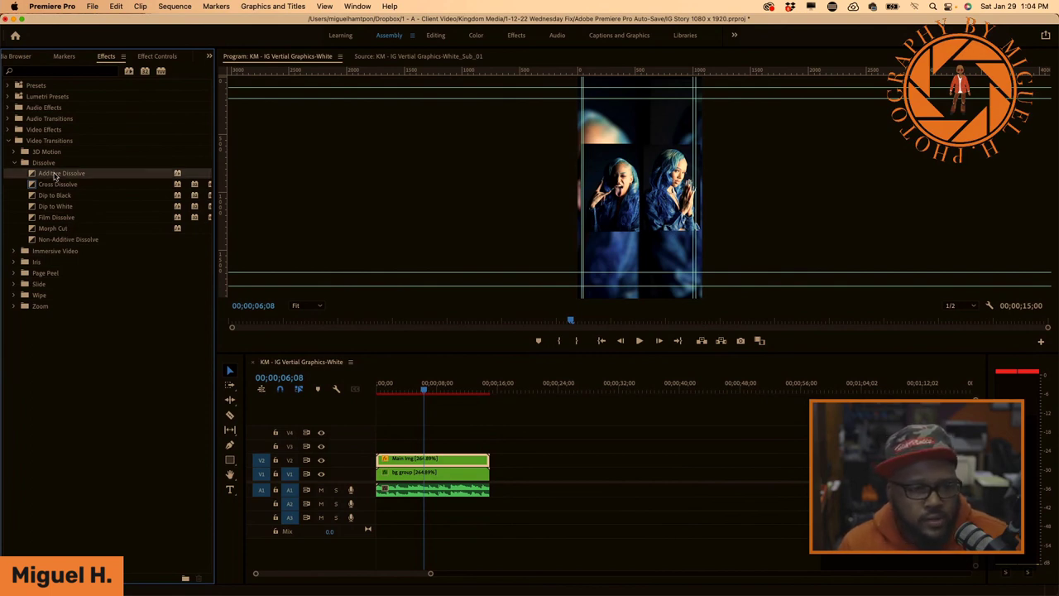
left_click_drag(56, 175, 502, 464)
left_click_drag(436, 470, 423, 391)
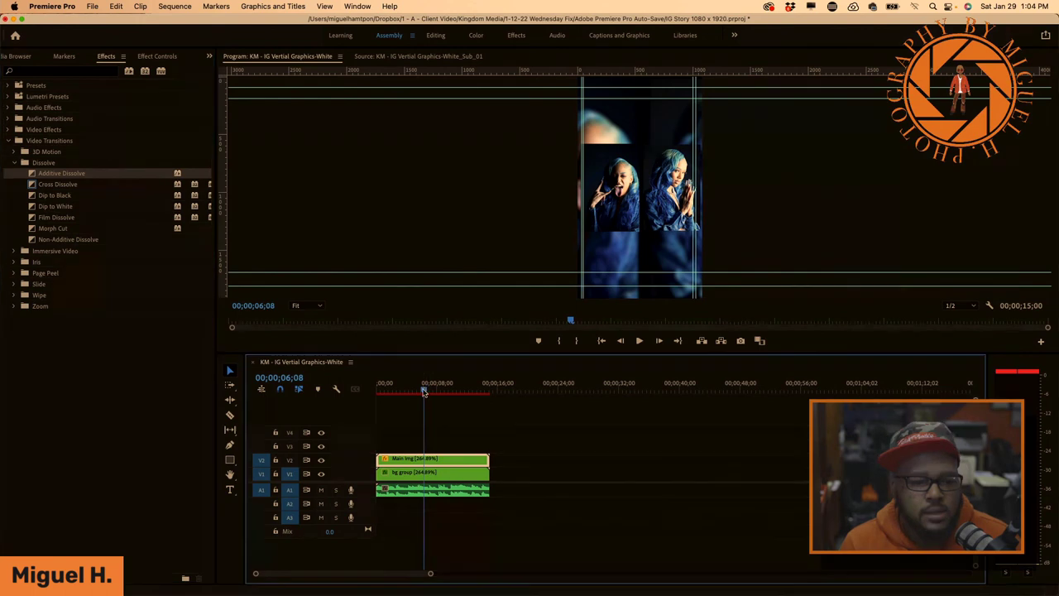
Play the opening of the main sequence from the beginning to check the first image
key("Home")
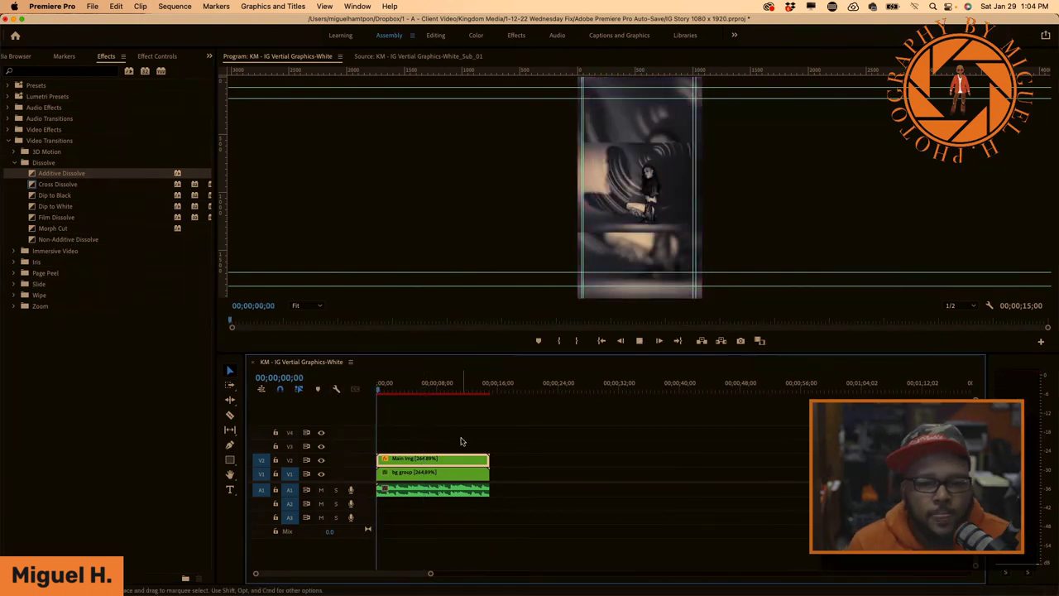
key("space")
key("space")
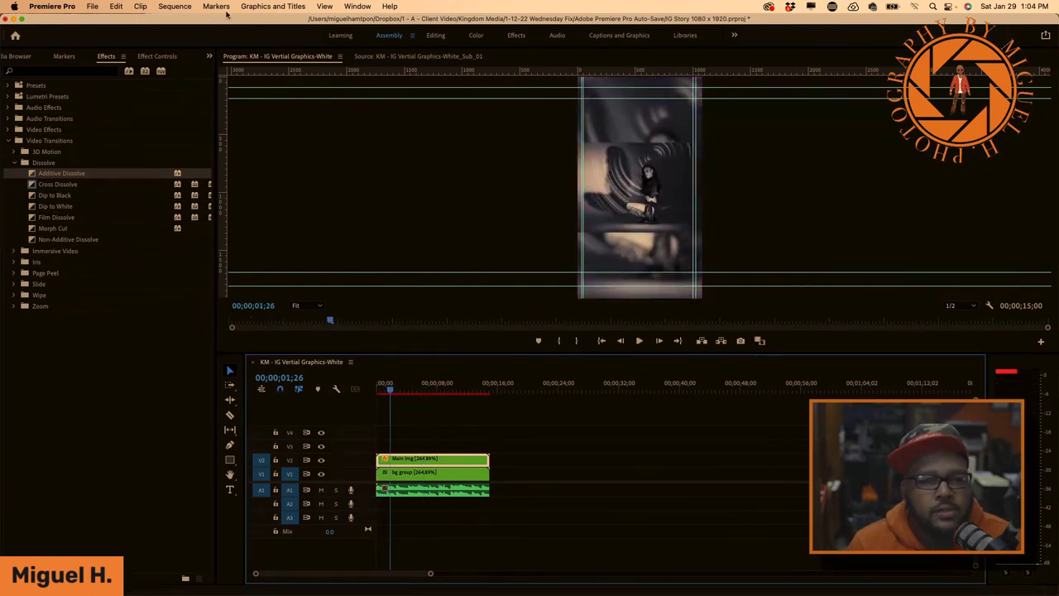
left_click(175, 6)
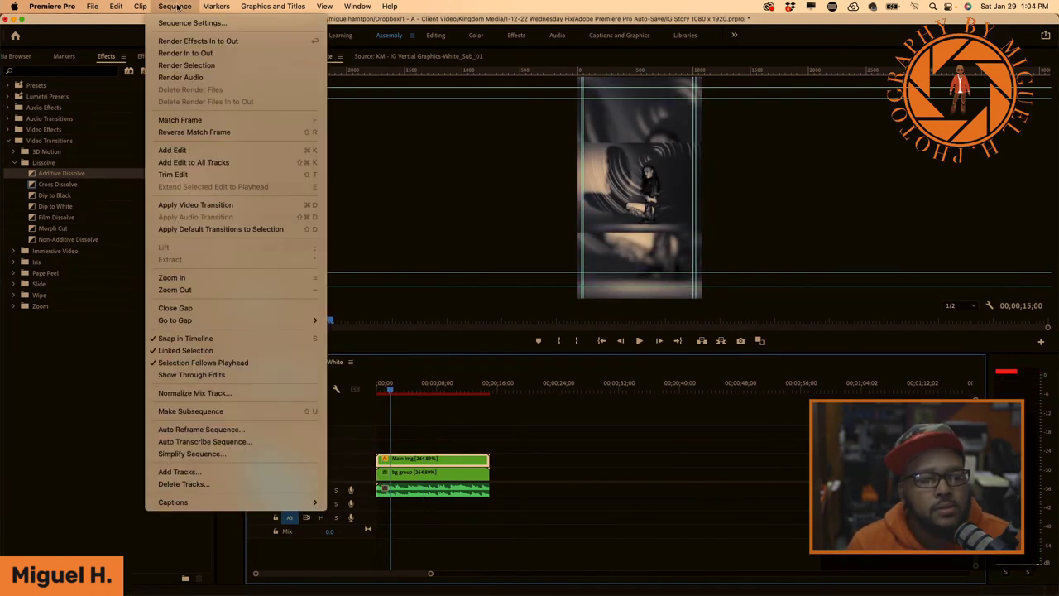
left_click(442, 452)
Inside the Main Img nest, add Cross Dissolve at the first two V1 cuts and the magenta V2 cut, and Dip to Black at the magenta V1 cut
double_click(441, 458)
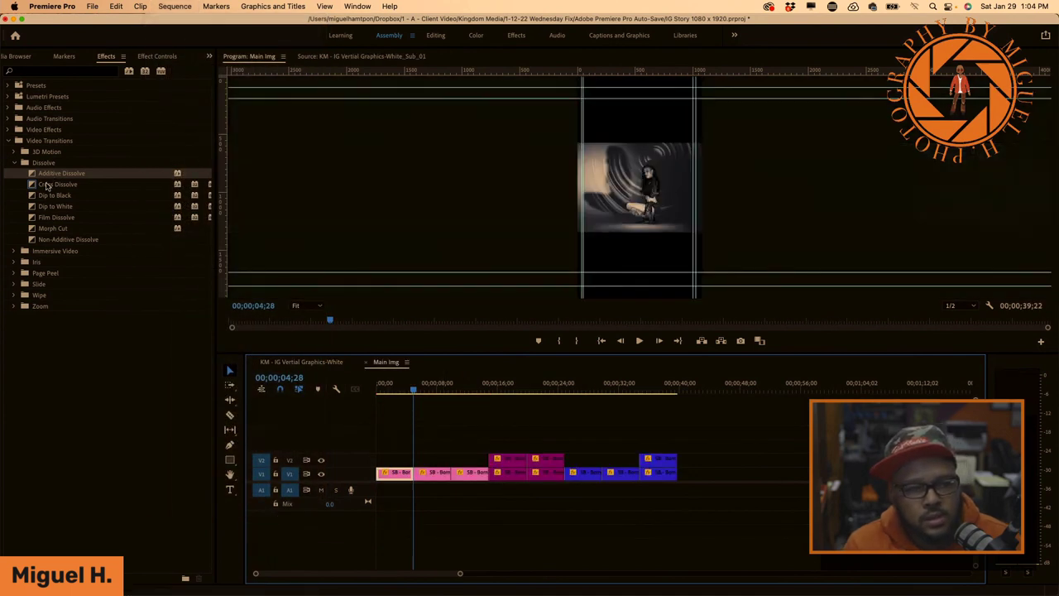
left_click(46, 185)
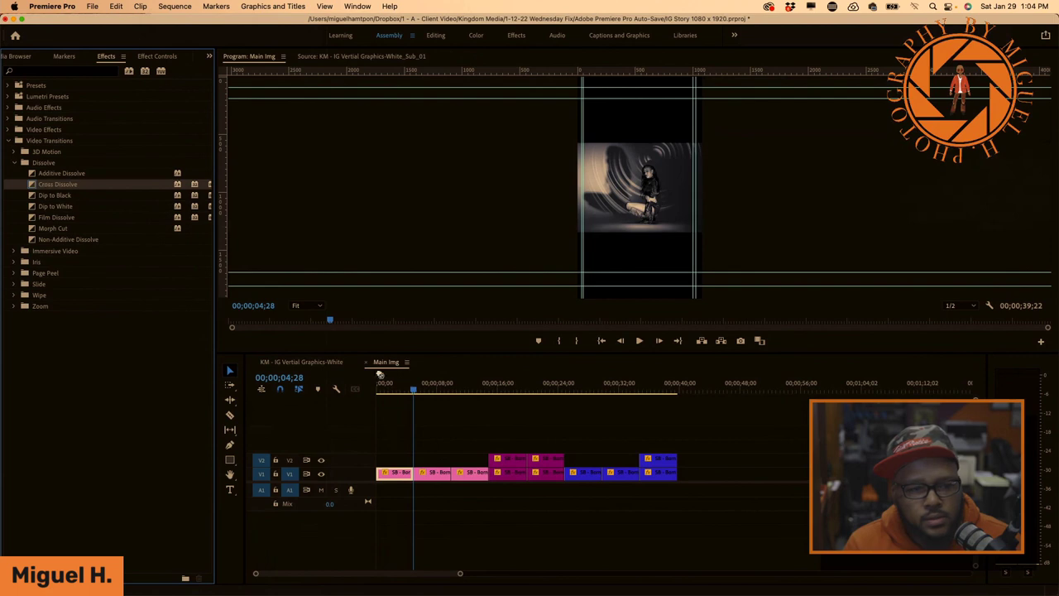
left_click_drag(379, 374, 413, 473)
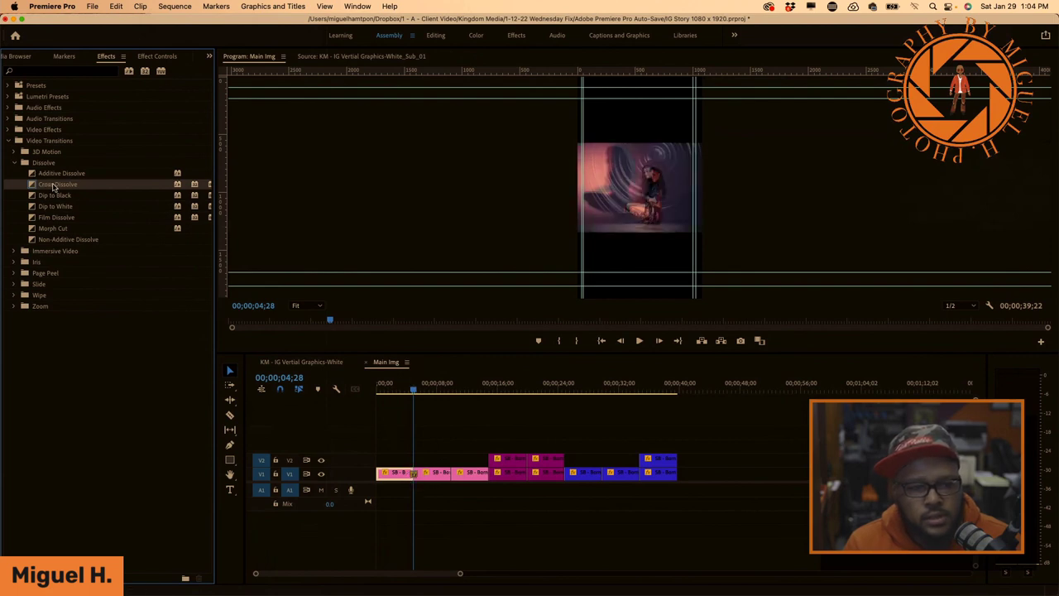
left_click_drag(53, 186, 451, 472)
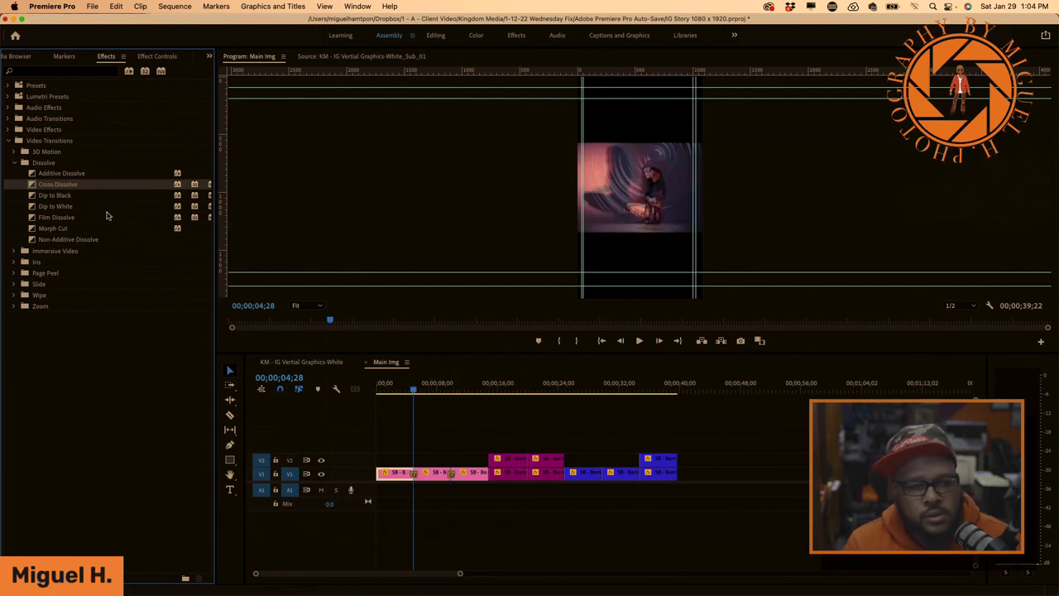
left_click_drag(68, 186, 528, 462)
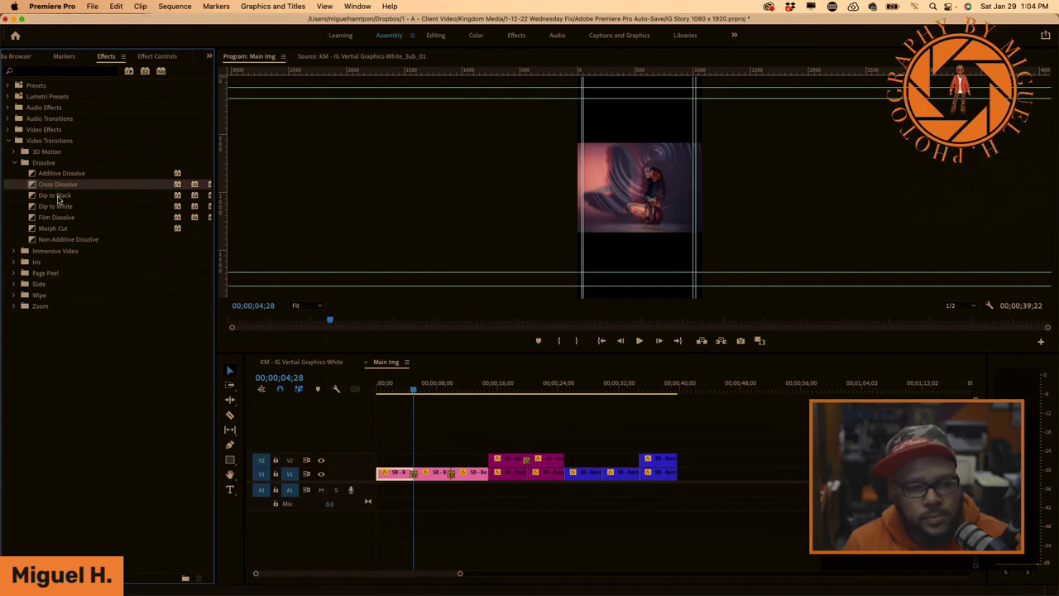
left_click_drag(58, 198, 528, 473)
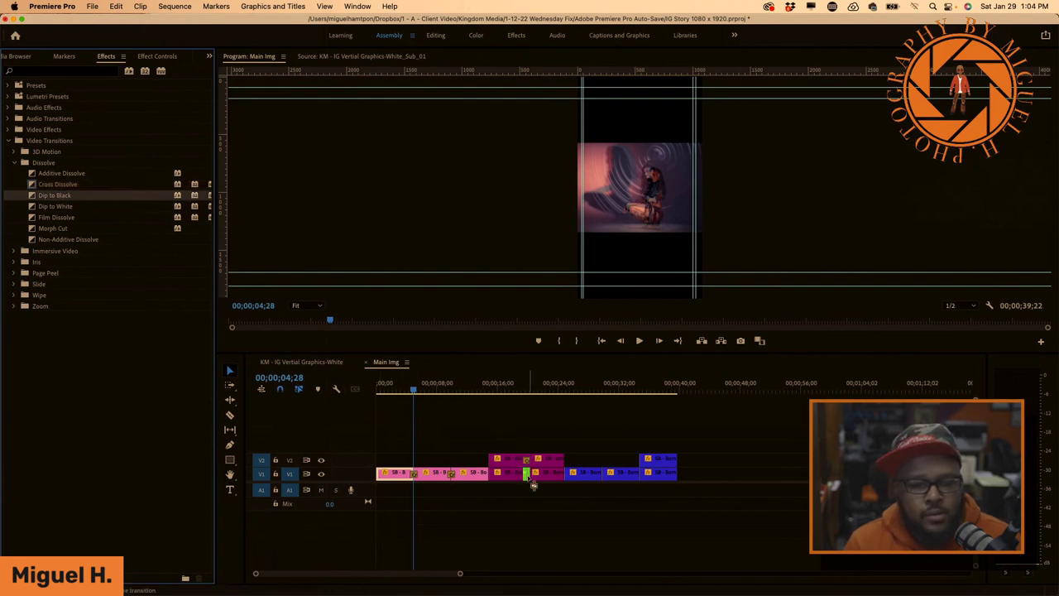
Add Additive Dissolve at the magenta-to-blue cut and the two cuts between blue clips on V1, and save the project
left_click(60, 175)
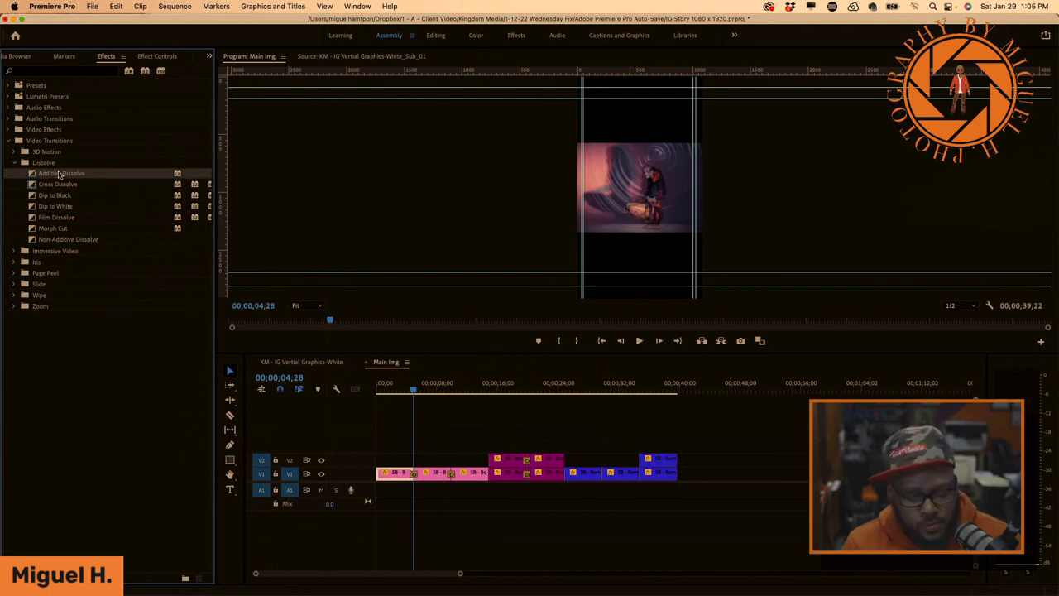
left_click_drag(61, 177, 571, 486)
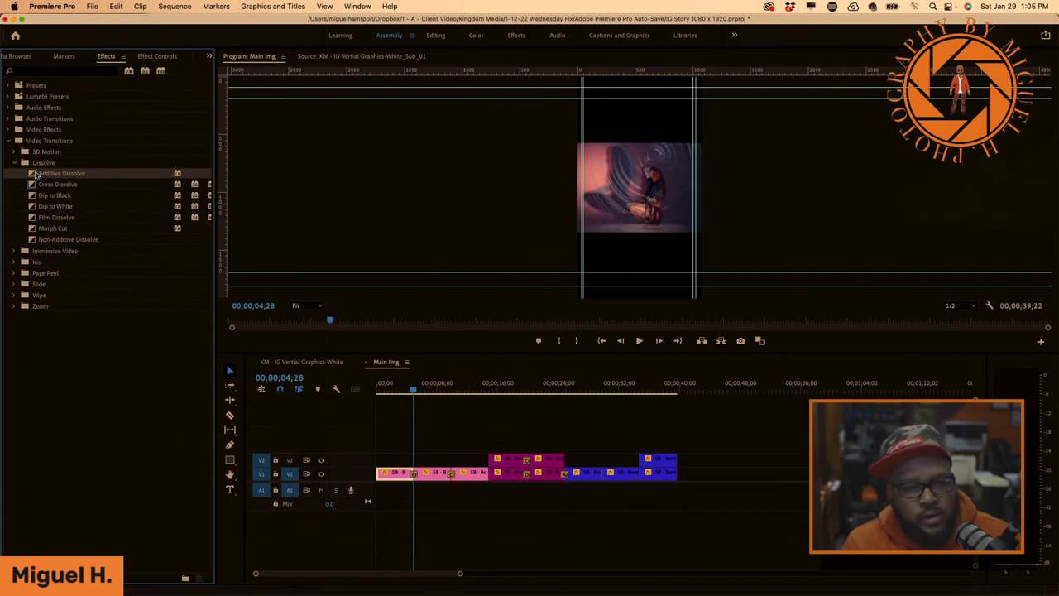
mouse_move(33, 175)
left_mouse_down()
mouse_move(643, 530)
mouse_move(603, 474)
left_mouse_up()
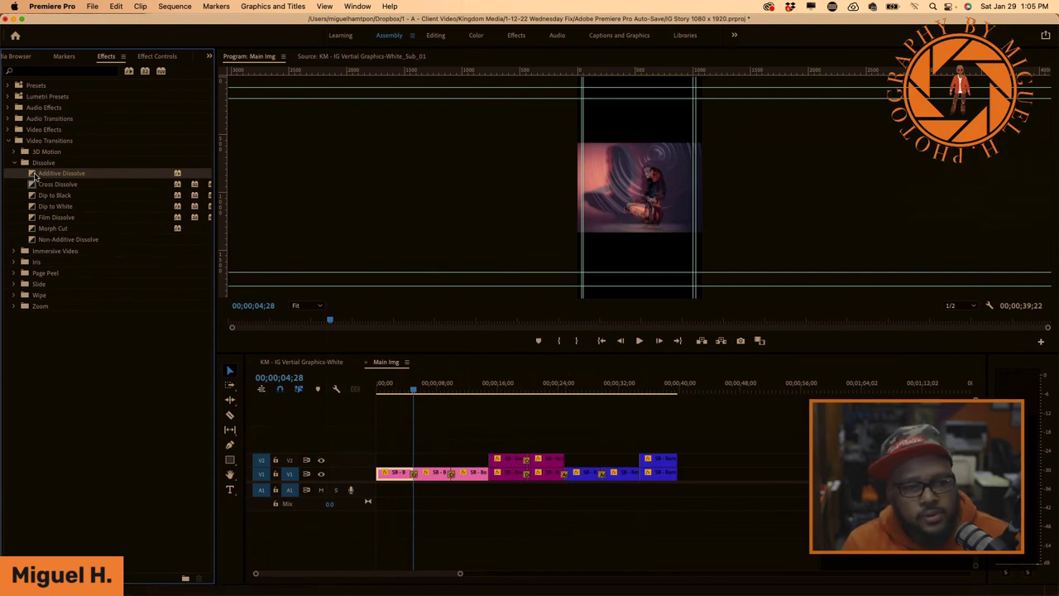
left_click_drag(35, 176, 637, 465)
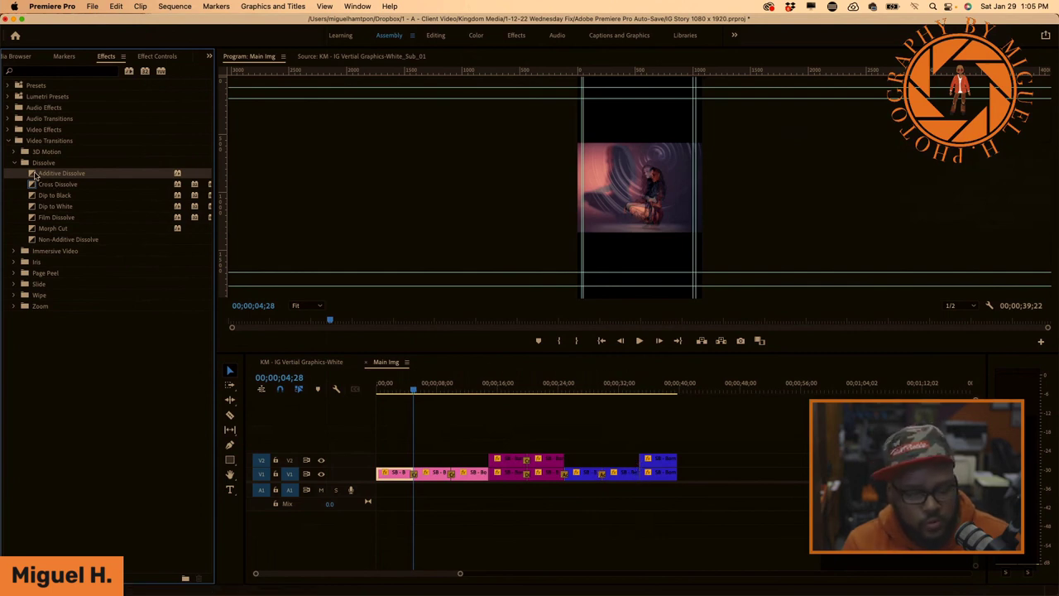
left_click(638, 468)
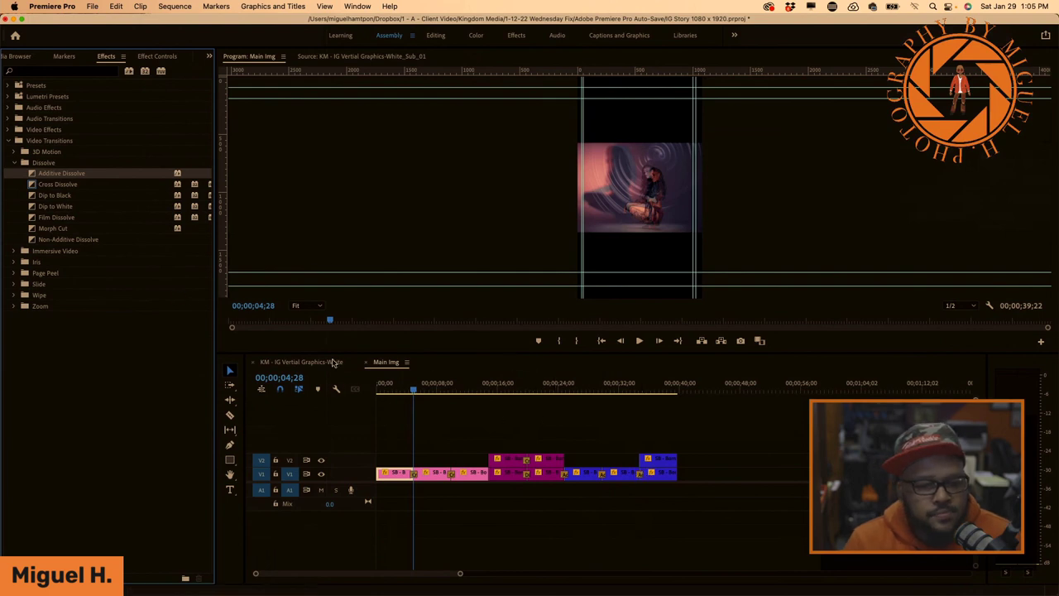
key("super+s")
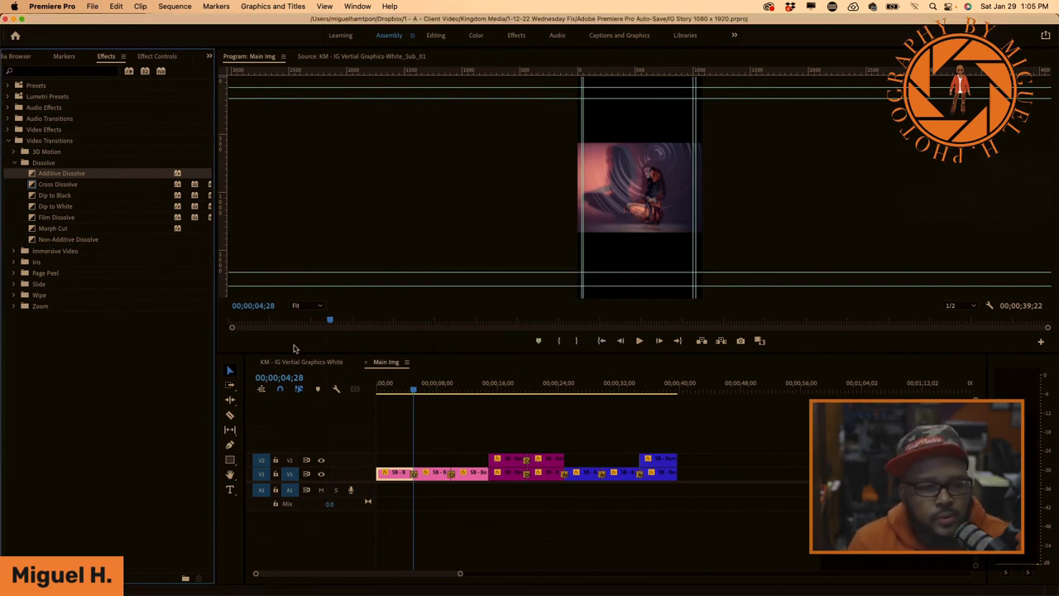
Return to the KM - IG Vertial Graphics-White sequence and play it from the beginning to review the new transitions
left_click(300, 362)
key("Home")
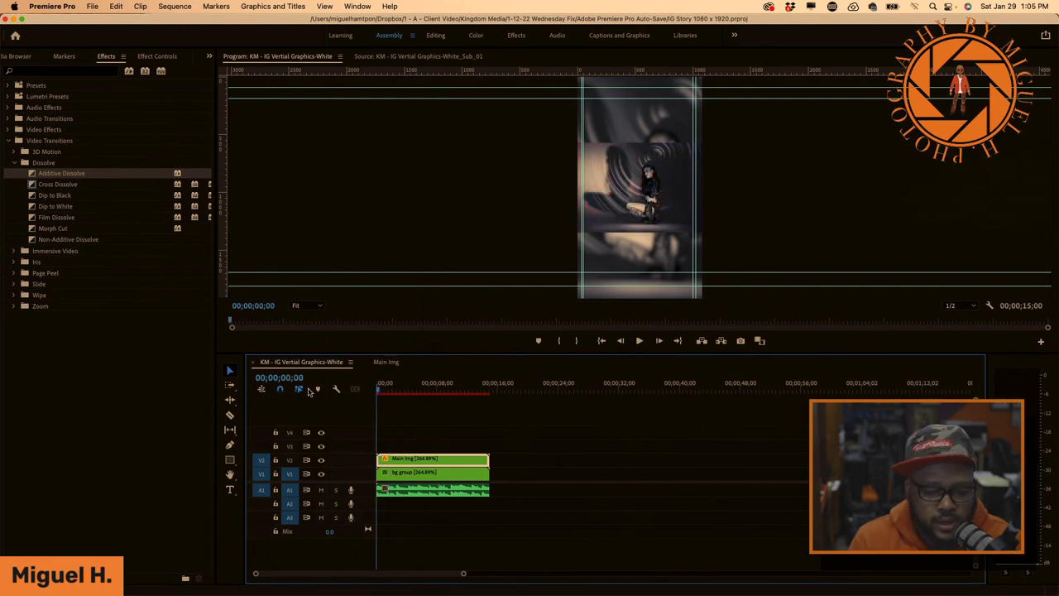
key("space")
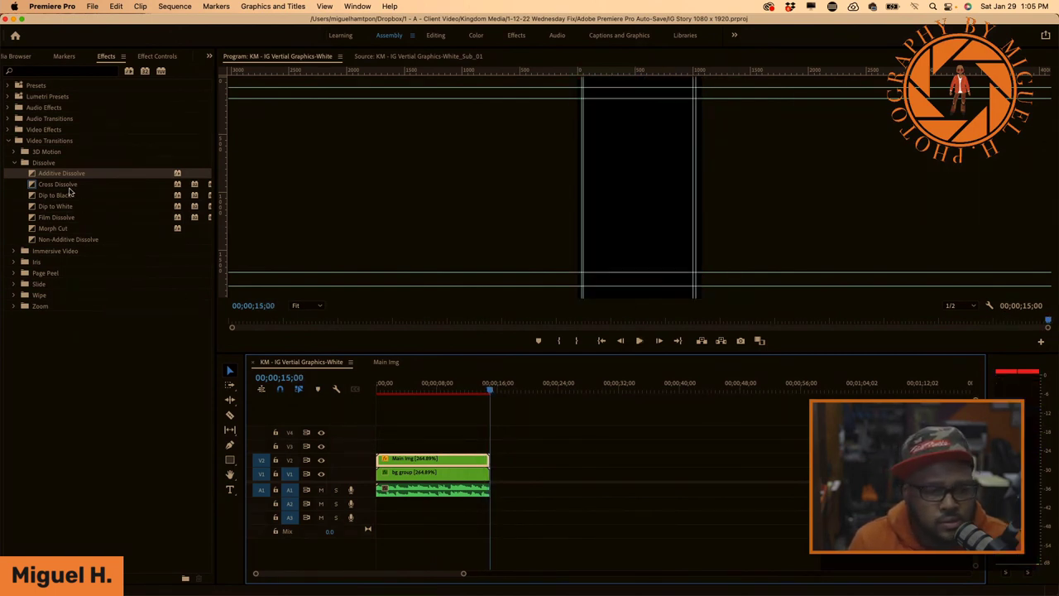
left_click_drag(489, 389, 415, 390)
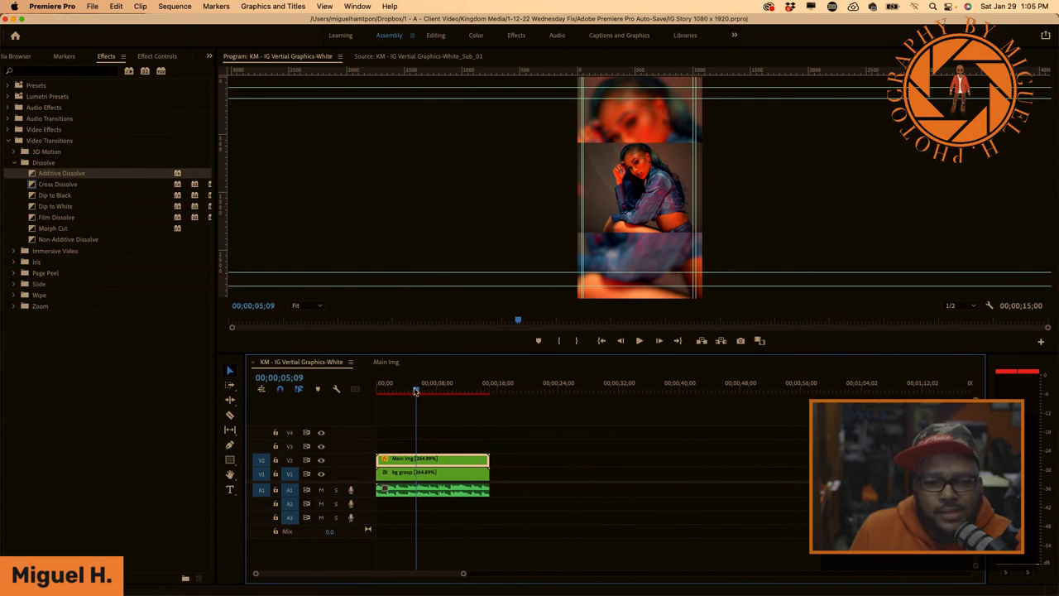
Switch to the KM - IG Vertial Graphics.psd document in Photoshop
key("ctrl+Up")
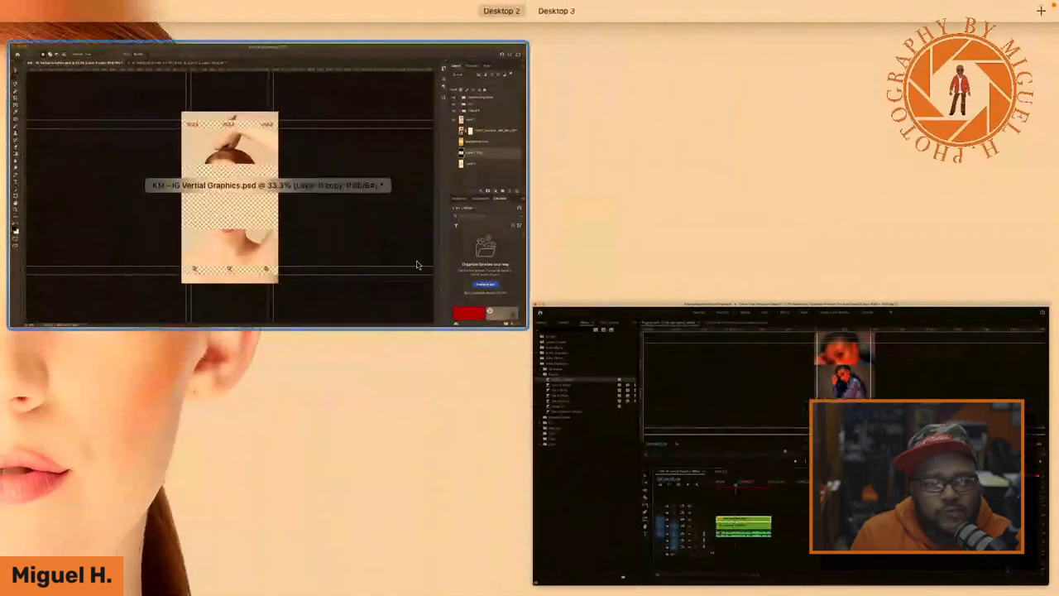
left_click(409, 254)
key("ctrl+Up")
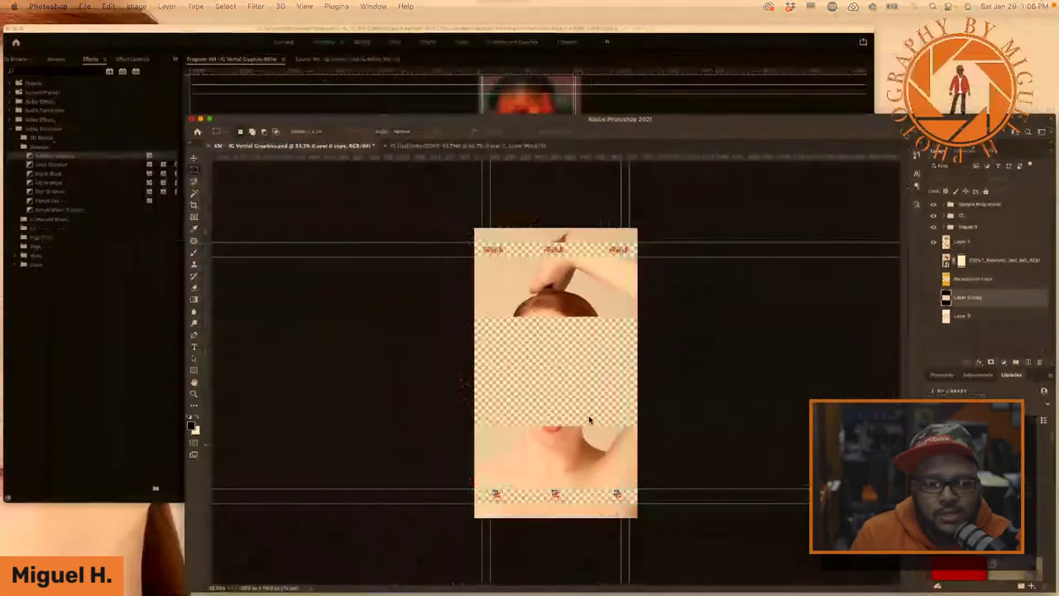